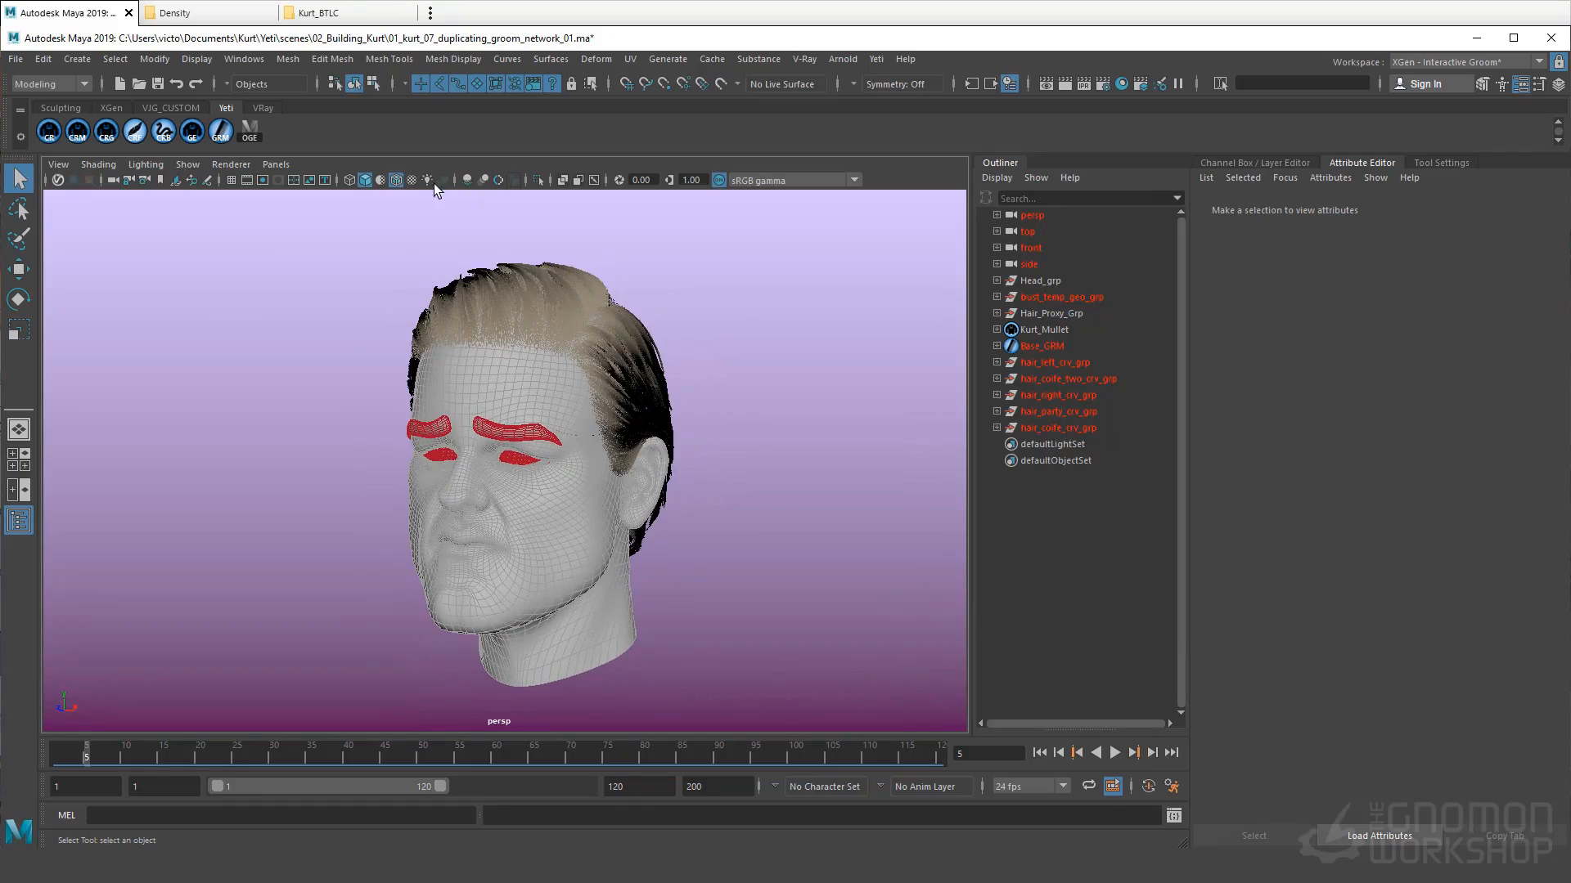
Step: Turn off the wireframe overlay on the shaded head and show the Proxy_hair_DL display layer
{"action": "left_click", "coordinate": [396, 180]}
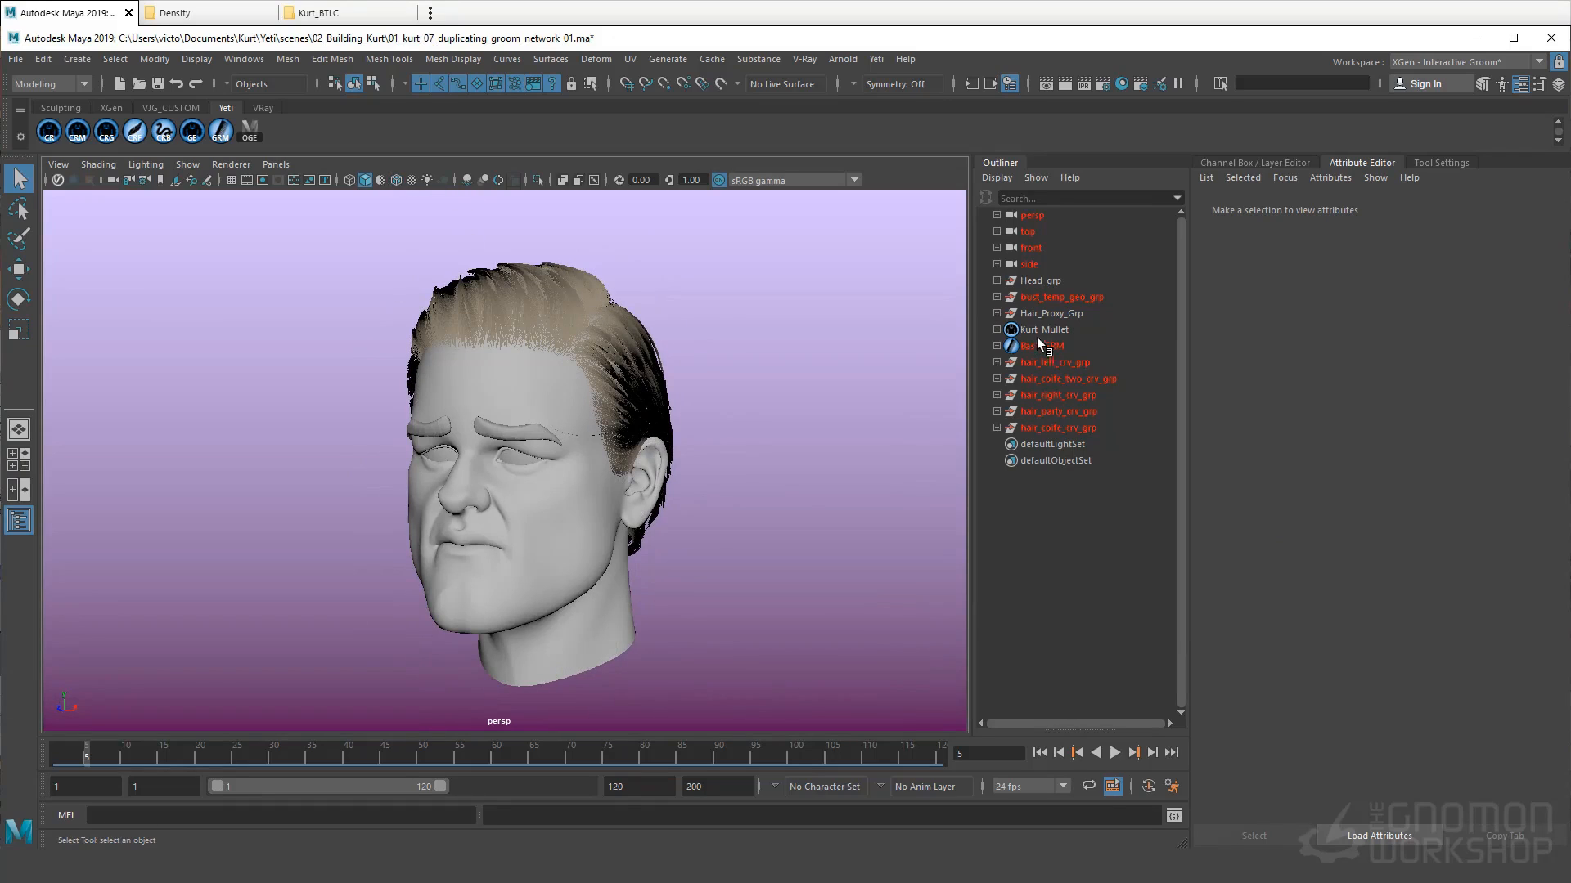
{"action": "left_click", "coordinate": [1267, 161]}
{"action": "left_click", "coordinate": [1371, 613]}
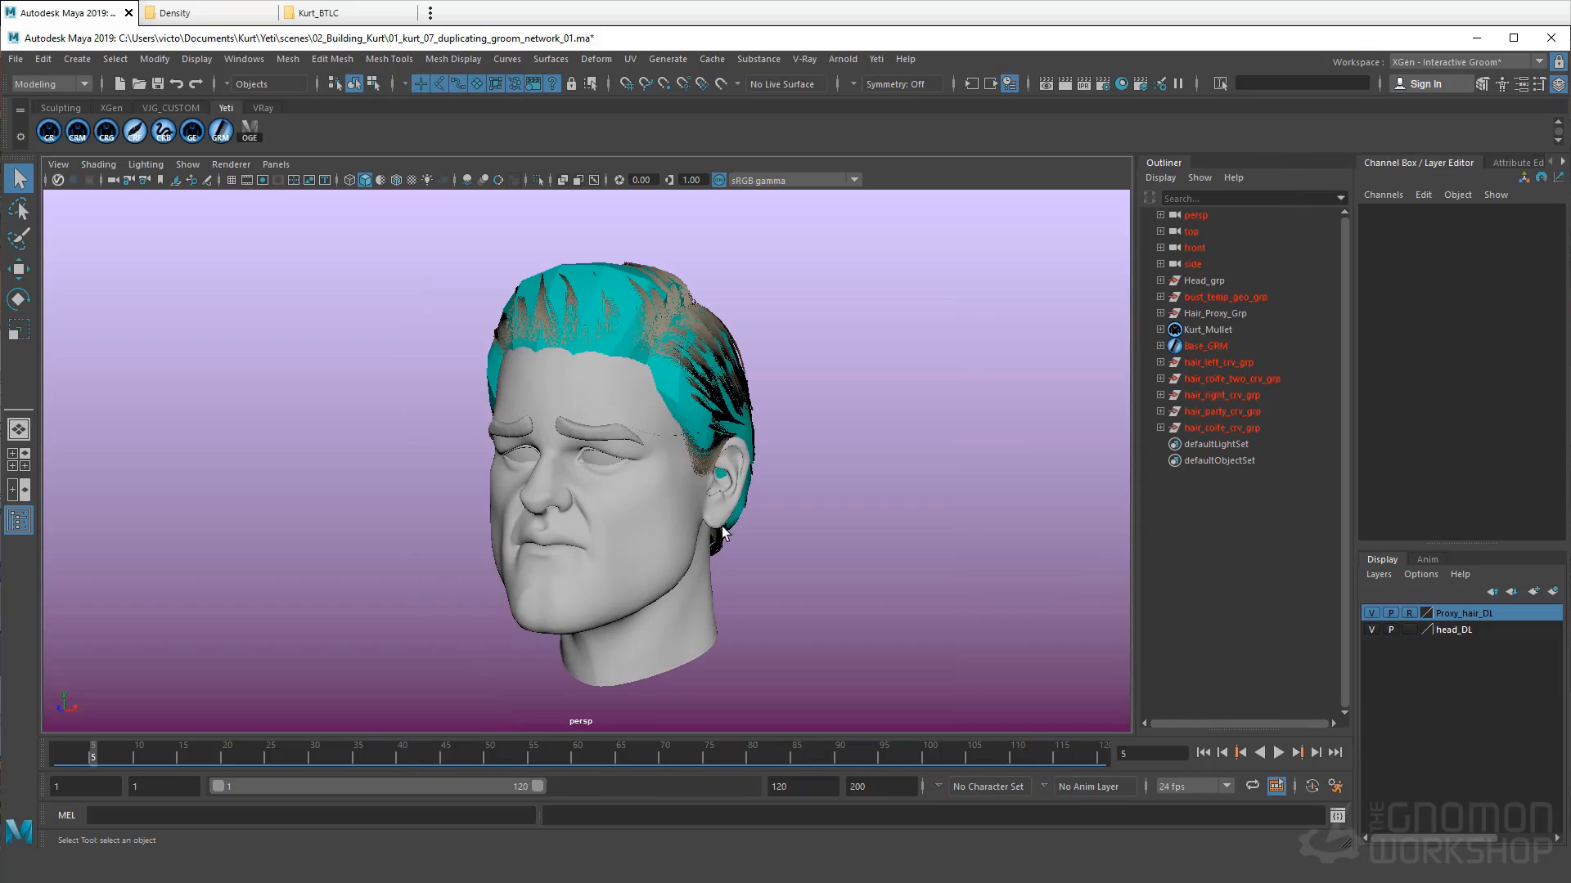
Step: Unhide all the proxy hair meshes inside Hair_Proxy_Grp
{"action": "left_click", "coordinate": [1160, 313]}
{"action": "left_click_drag", "start_coordinate": [1215, 330], "coordinate": [1216, 411]}
{"action": "key", "text": "shift+h"}
{"action": "left_click", "coordinate": [900, 352]}
{"action": "left_click_drag", "start_coordinate": [806, 426], "coordinate": [900, 573], "text": "alt"}
Step: Hide the Proxy_hair_DL display layer and the Kurt_Mullet Yeti node
{"action": "left_click", "coordinate": [680, 434]}
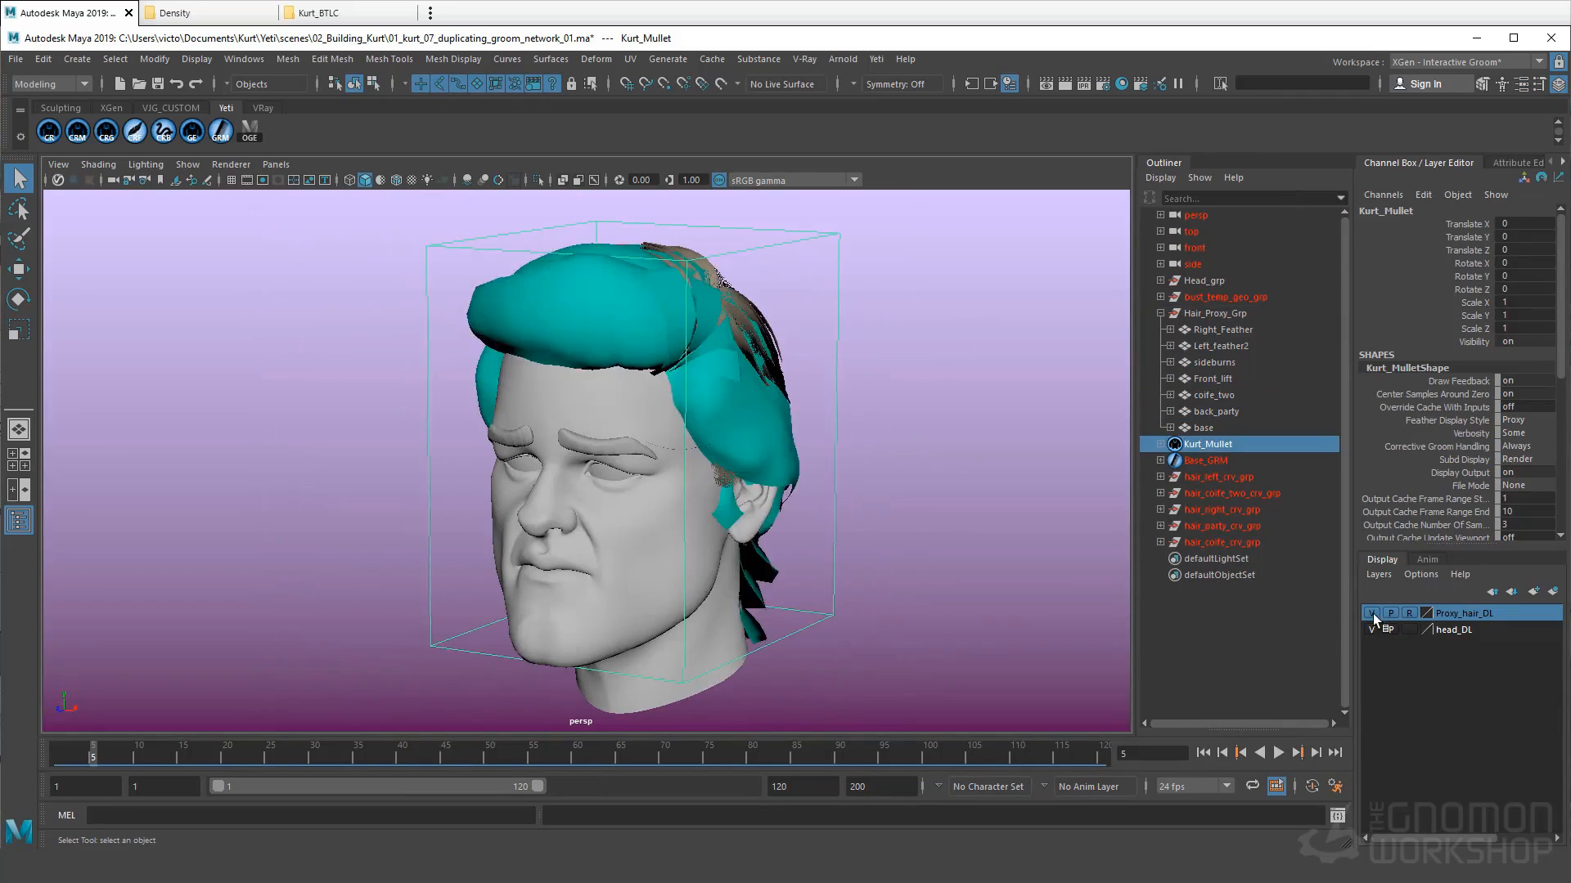
{"action": "left_click", "coordinate": [1372, 613]}
{"action": "key", "text": "ctrl+h"}
{"action": "middle_click_drag", "start_coordinate": [764, 446], "coordinate": [764, 426], "text": "alt"}
Step: Open the Yeti Graph Editor and load the node network of Kurt_Mullet
{"action": "left_click", "coordinate": [192, 131]}
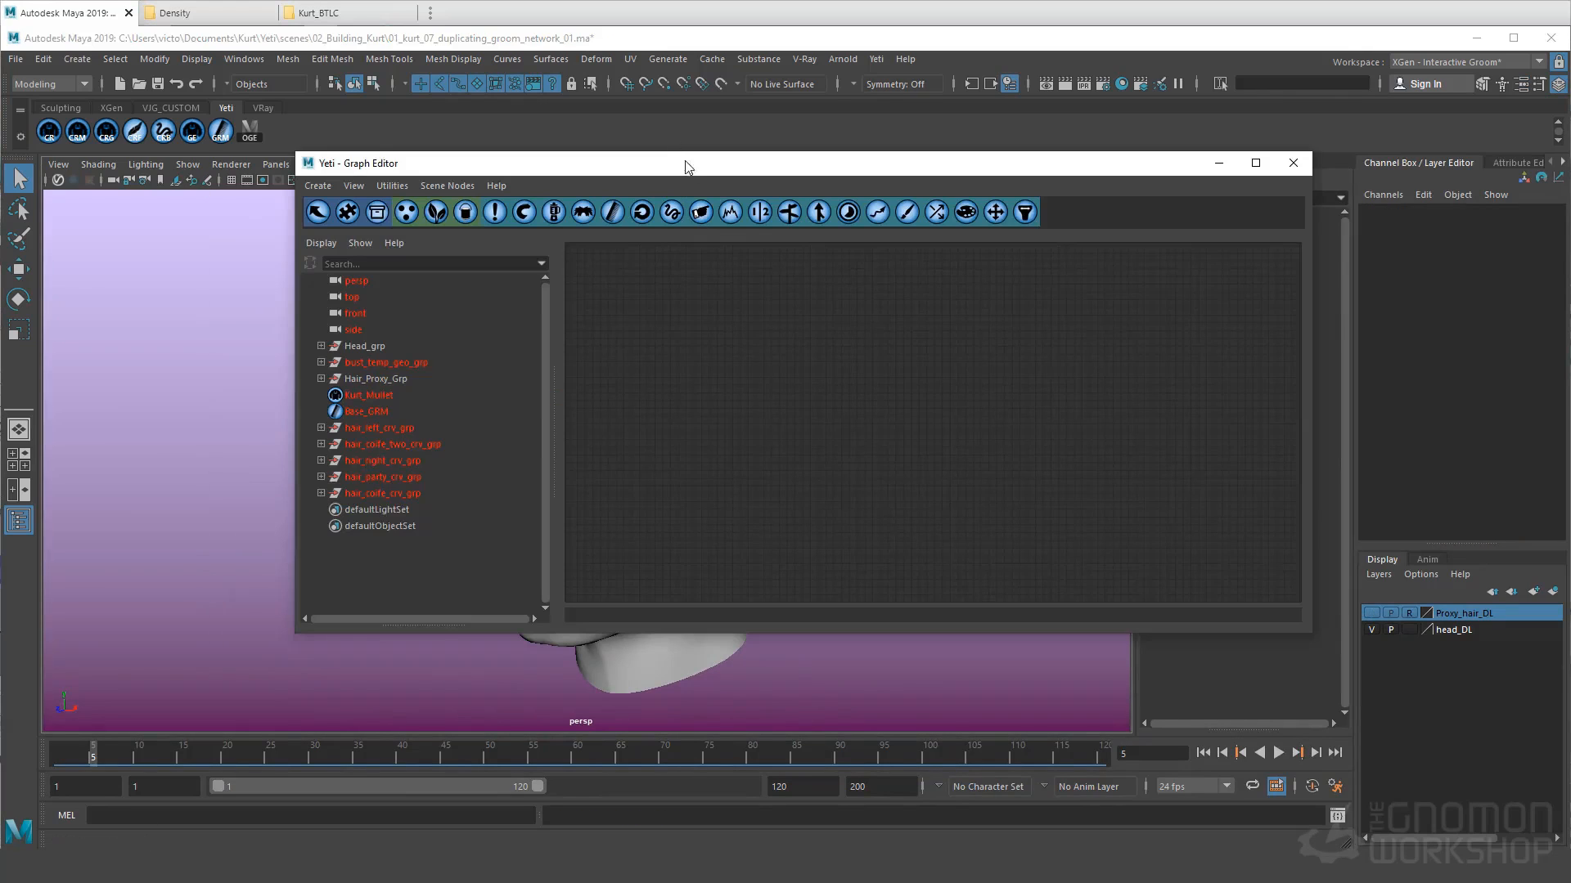
{"action": "left_click_drag", "start_coordinate": [691, 164], "coordinate": [514, 184]}
{"action": "left_click", "coordinate": [219, 409]}
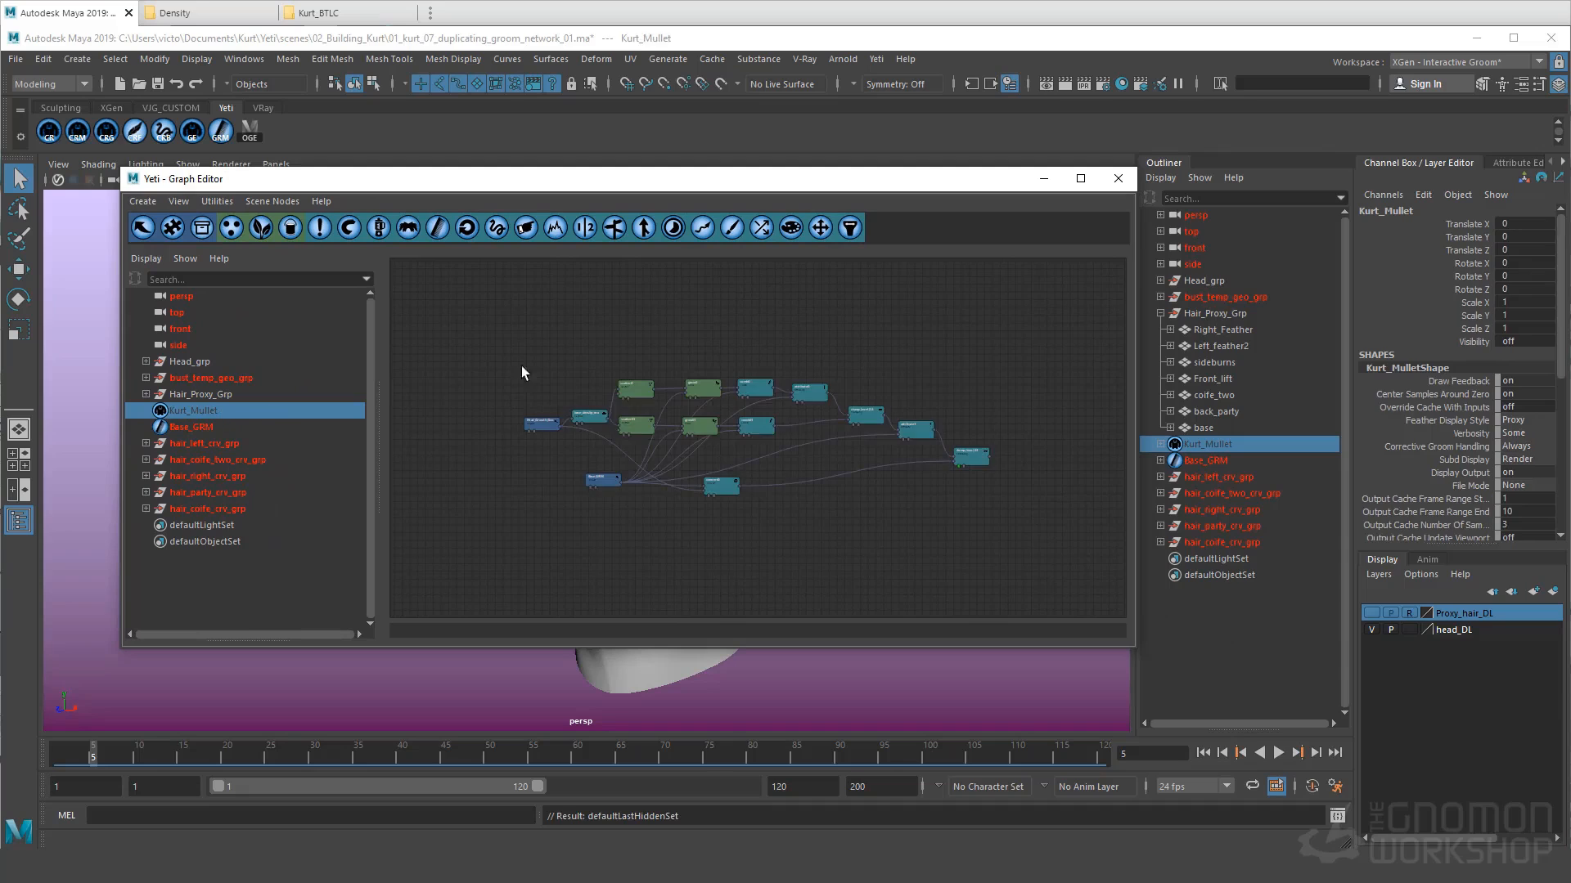
Step: Try duplicating the entire Kurt_Mullet node network, including its Head_Growth_Geo import, beneath the original
{"action": "left_click", "coordinate": [1018, 566]}
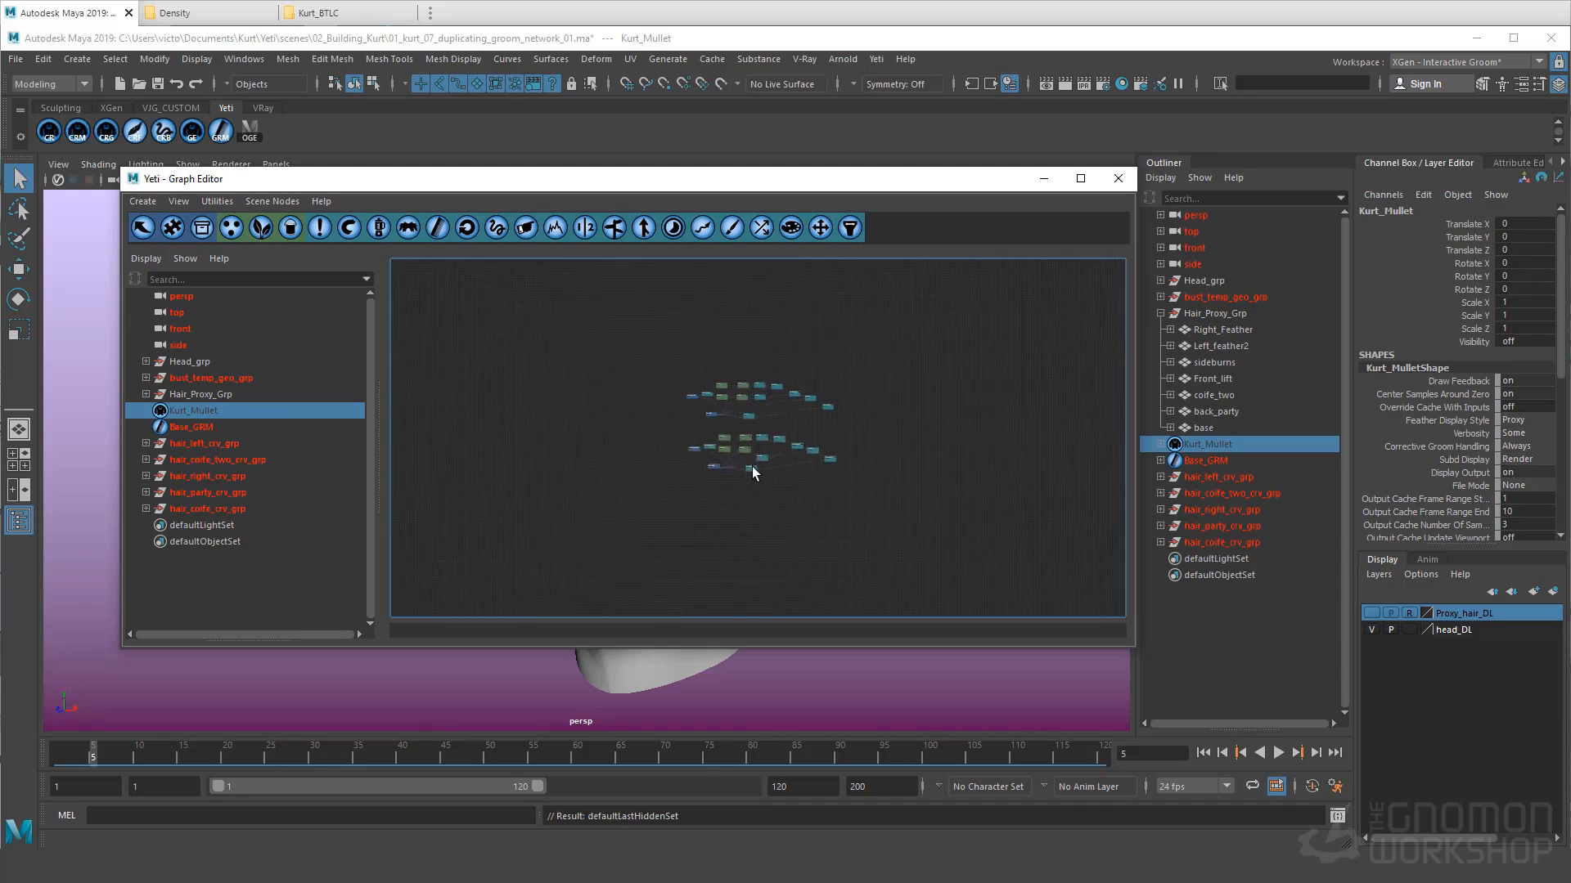
{"action": "scroll", "coordinate": [603, 512], "scroll_direction": "up", "scroll_amount": 3}
{"action": "left_click_drag", "start_coordinate": [472, 443], "coordinate": [1047, 581]}
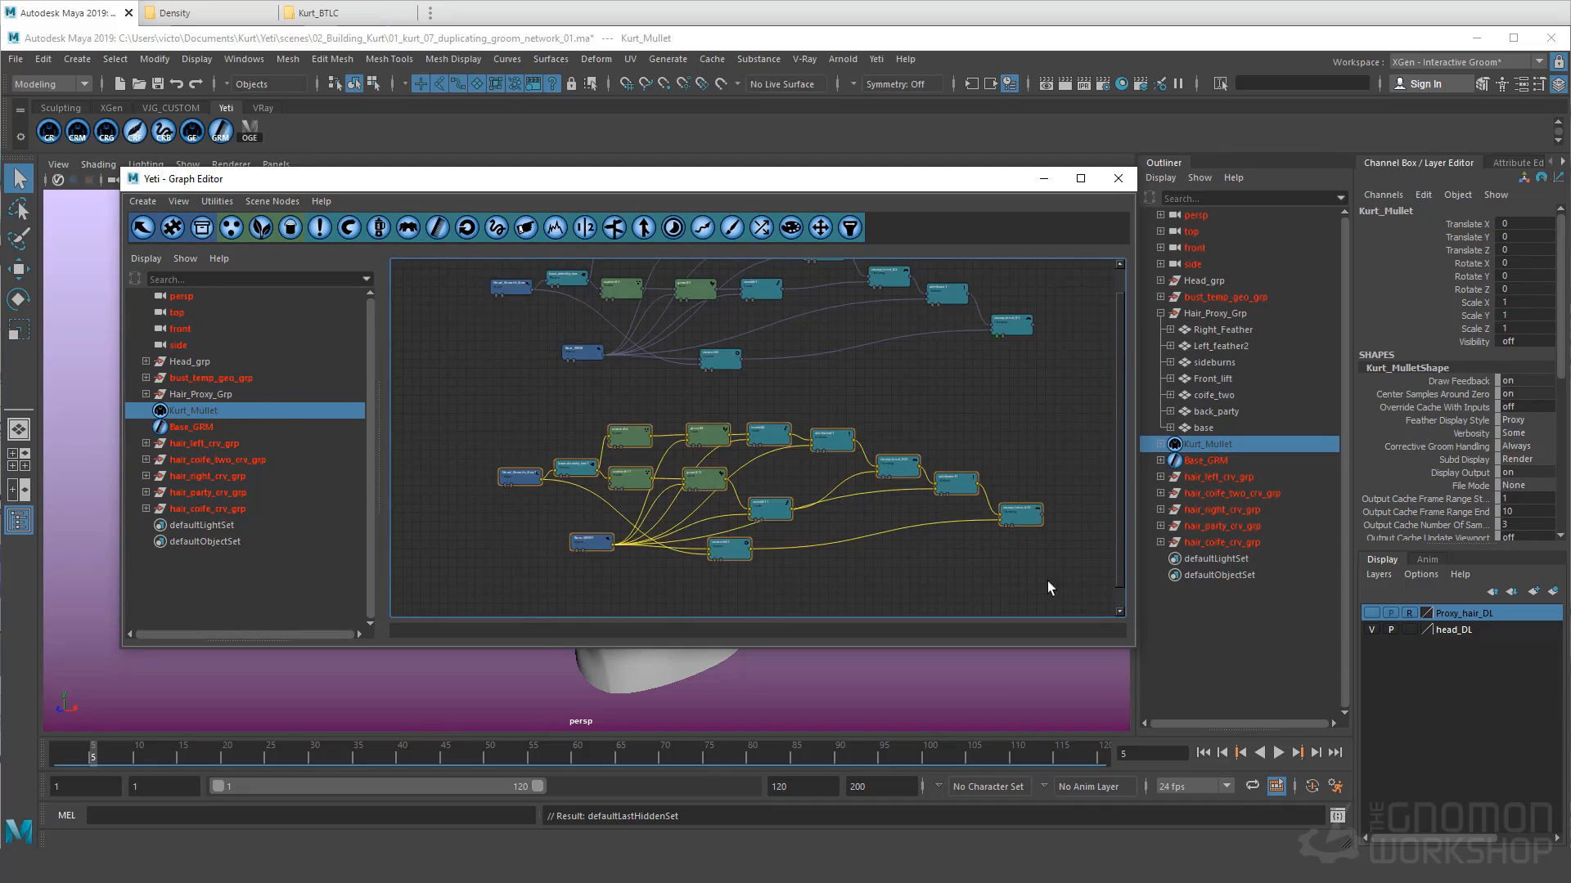
{"action": "key", "text": "Delete"}
Step: Move the Head_Growth_Geo import node farther away from the rest of the network
{"action": "scroll", "coordinate": [689, 405], "scroll_direction": "up", "scroll_amount": 3}
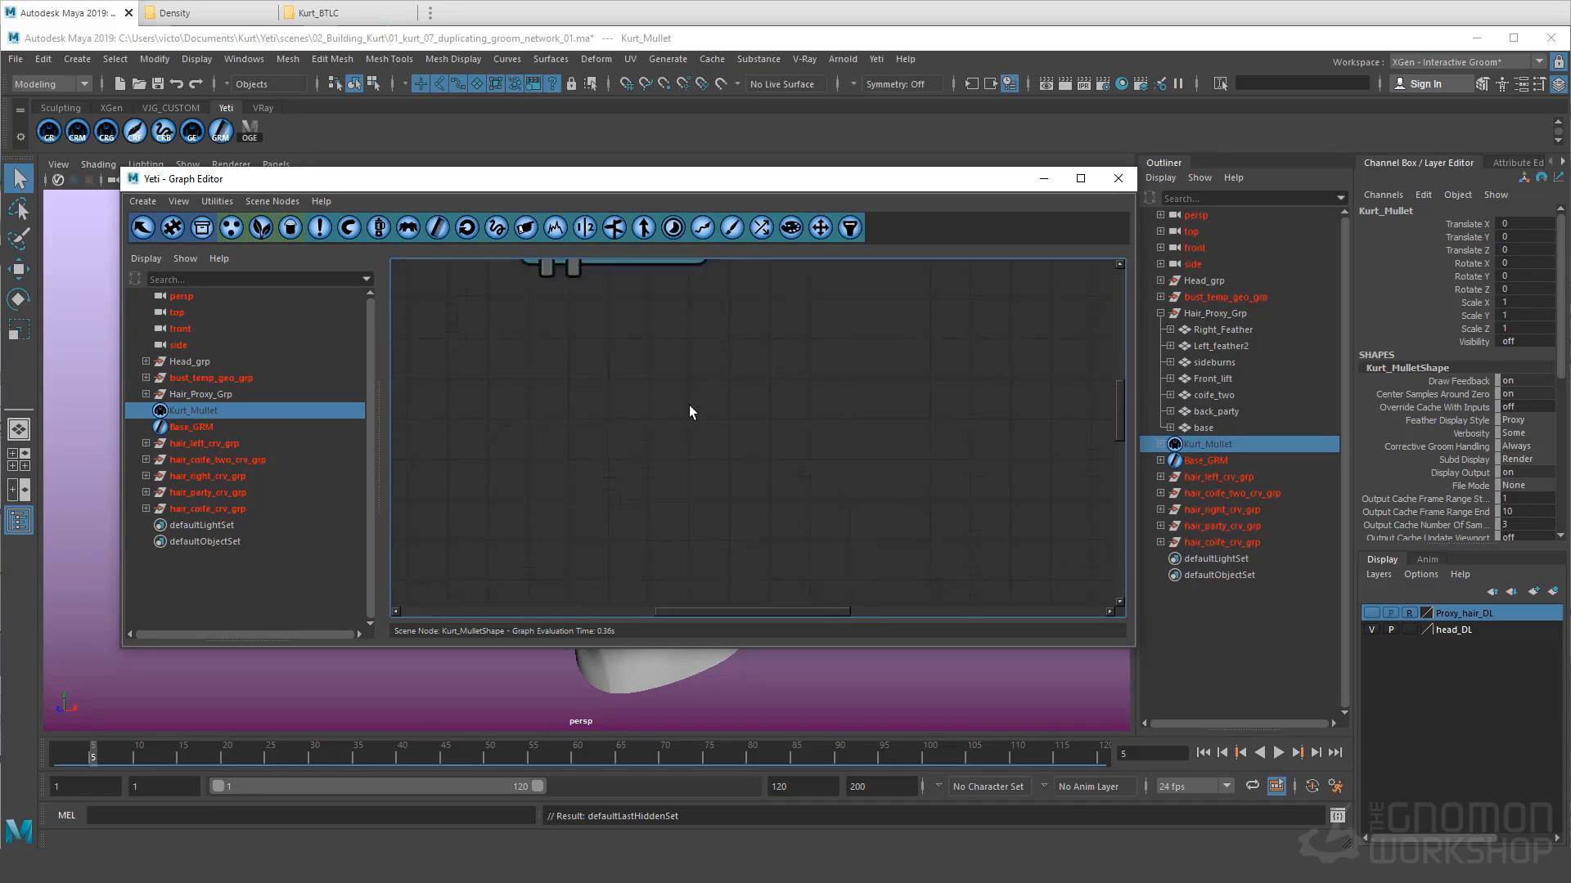
{"action": "scroll", "coordinate": [582, 383], "scroll_direction": "down", "scroll_amount": 3}
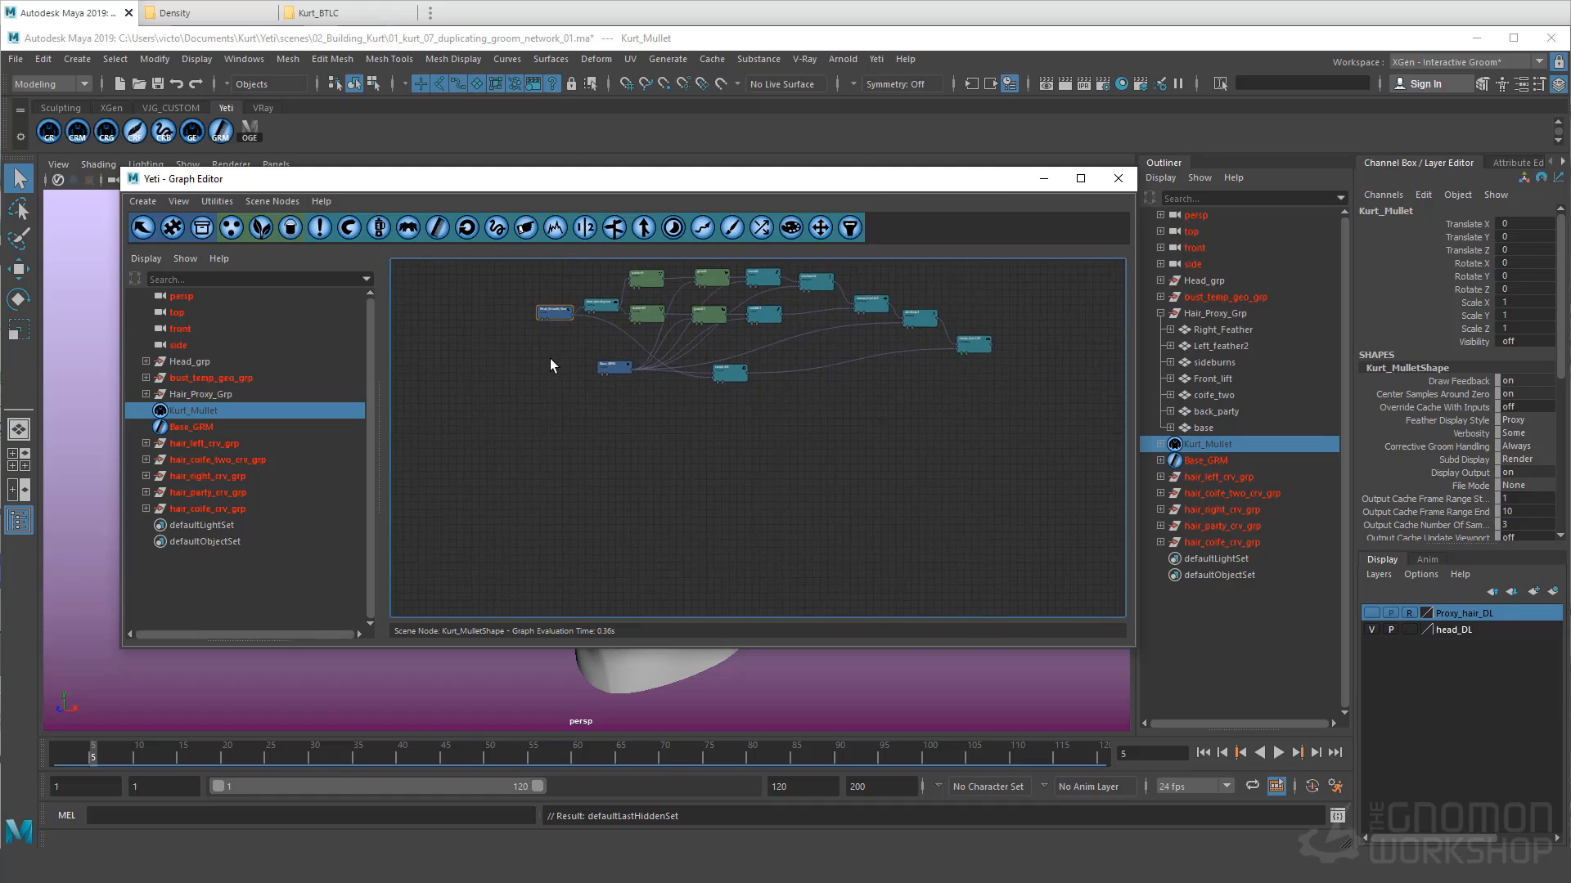
{"action": "key", "text": "f"}
{"action": "scroll", "coordinate": [548, 357], "scroll_direction": "down", "scroll_amount": 5}
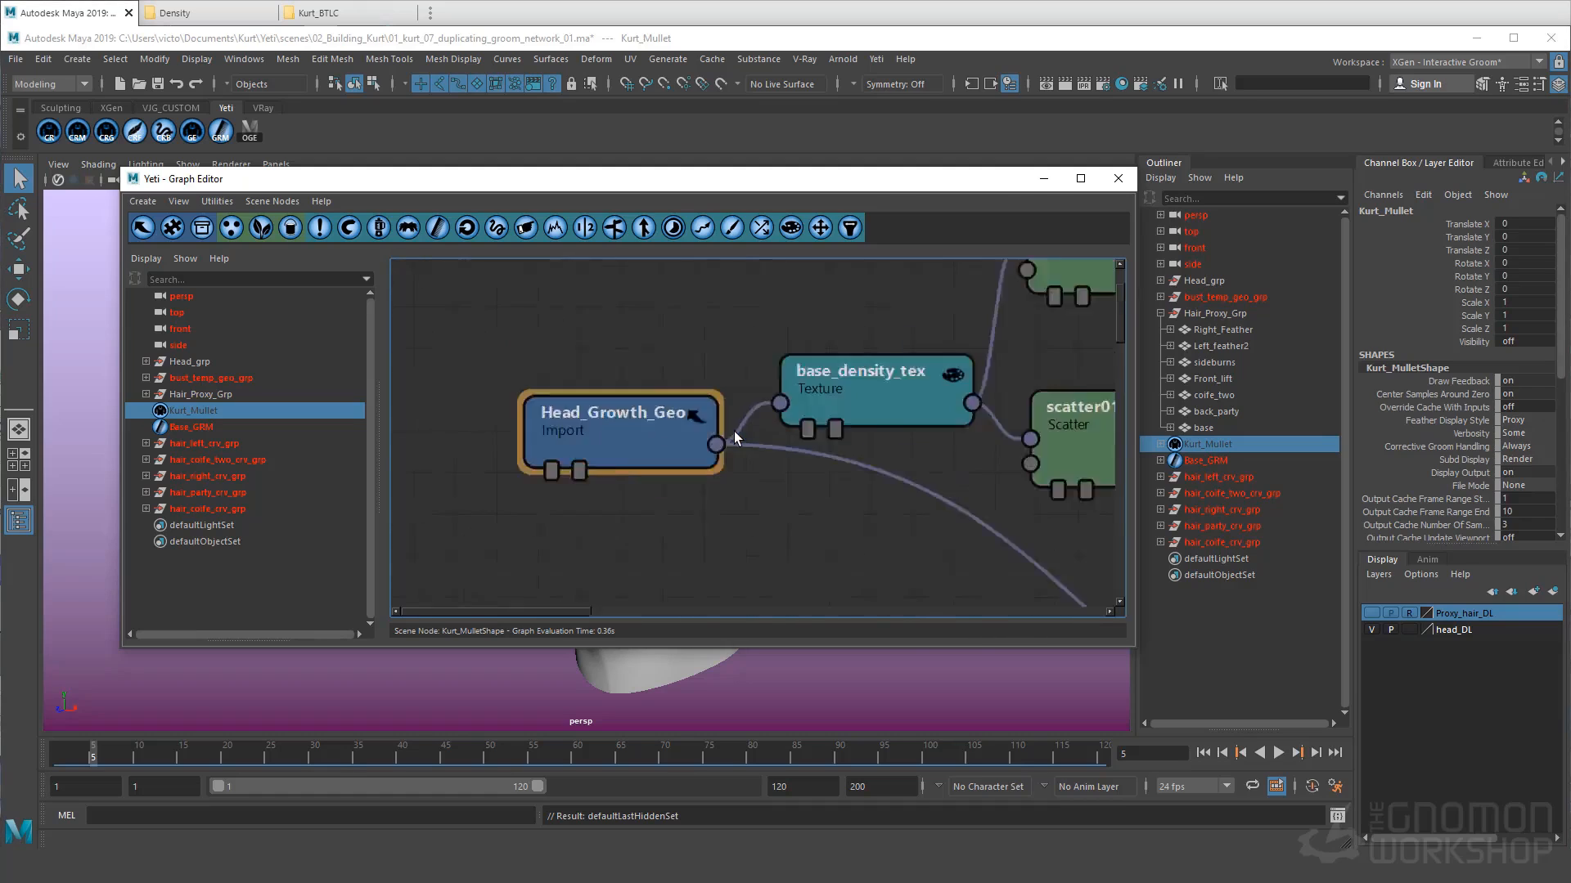
{"action": "left_click_drag", "start_coordinate": [519, 399], "coordinate": [432, 399]}
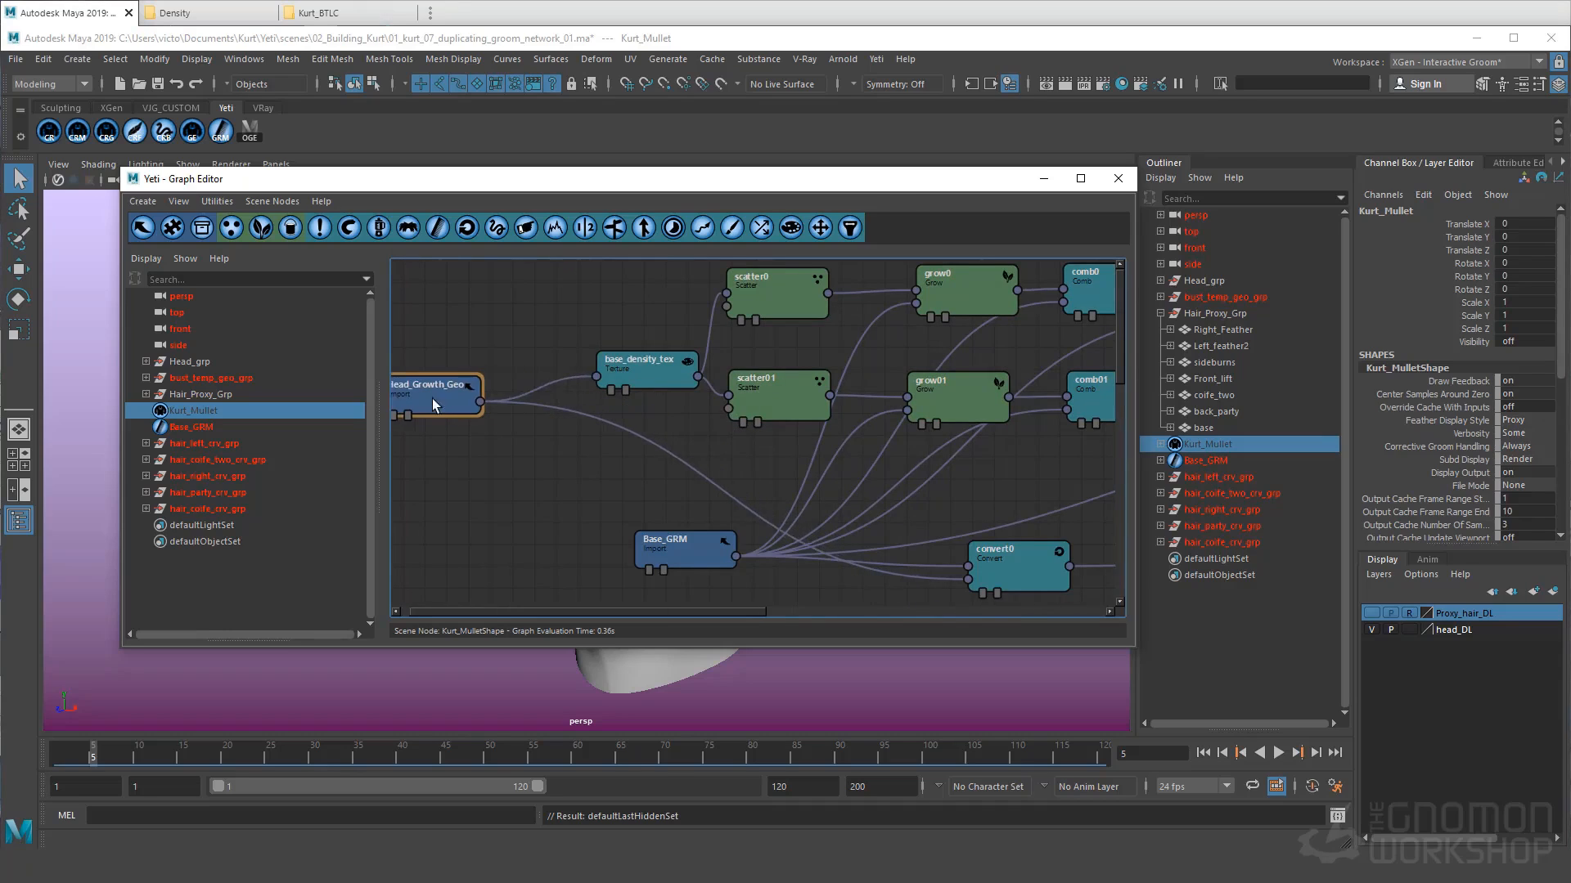
{"action": "scroll", "coordinate": [634, 442], "scroll_direction": "down", "scroll_amount": 4}
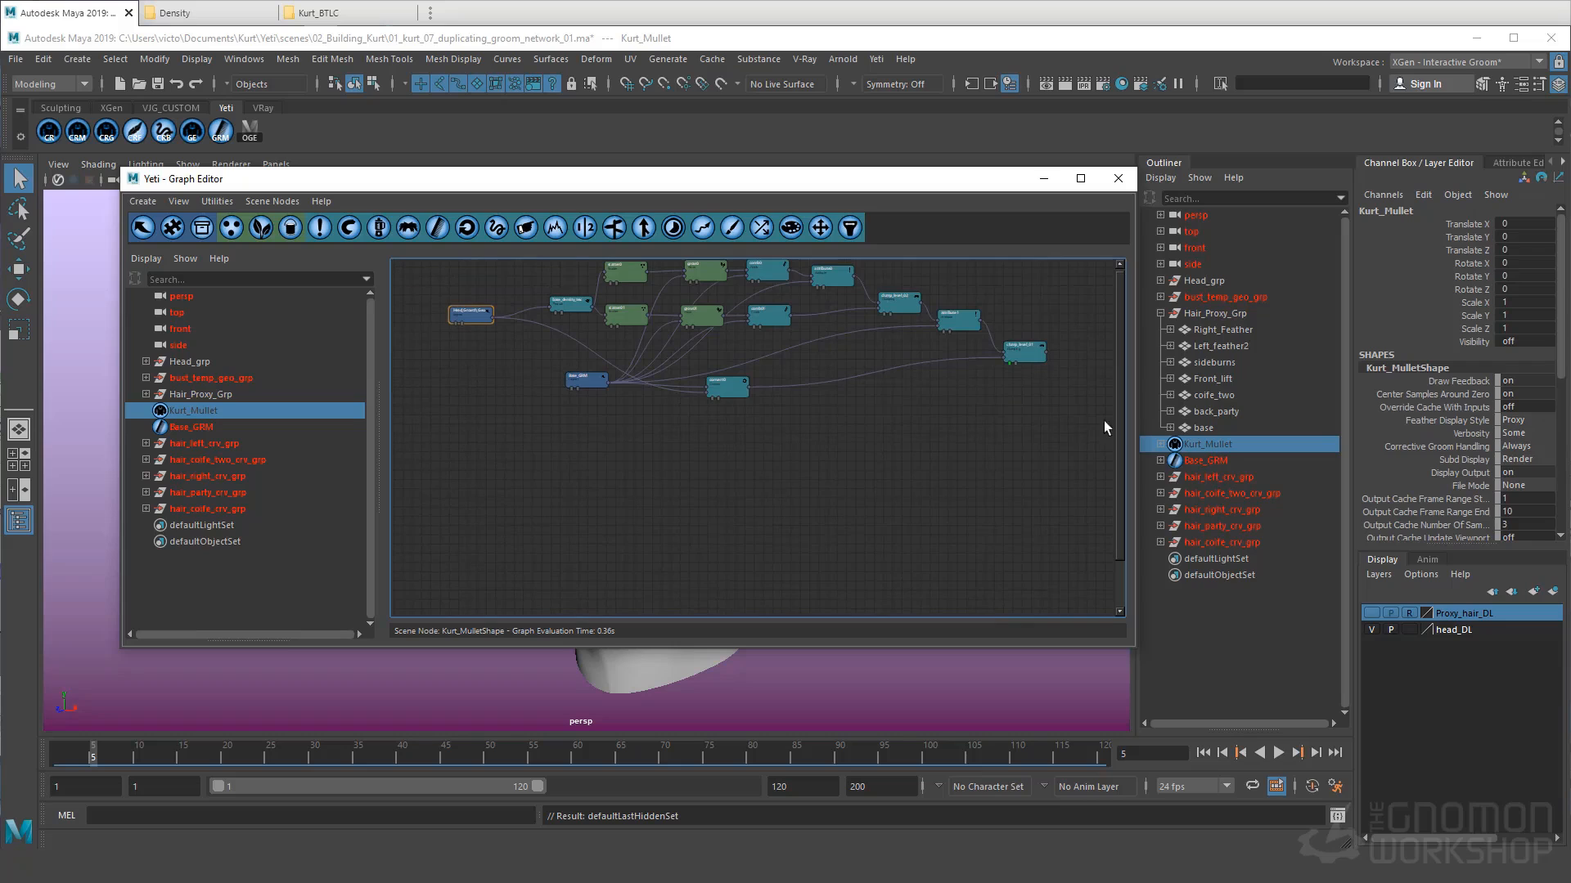
Step: Duplicate every node except Head_Growth_Geo, place the copy below the original, and arrange Head_Growth_Geo and the duplicated texture node
{"action": "left_click_drag", "start_coordinate": [1098, 446], "coordinate": [551, 252]}
{"action": "key", "text": "ctrl+d"}
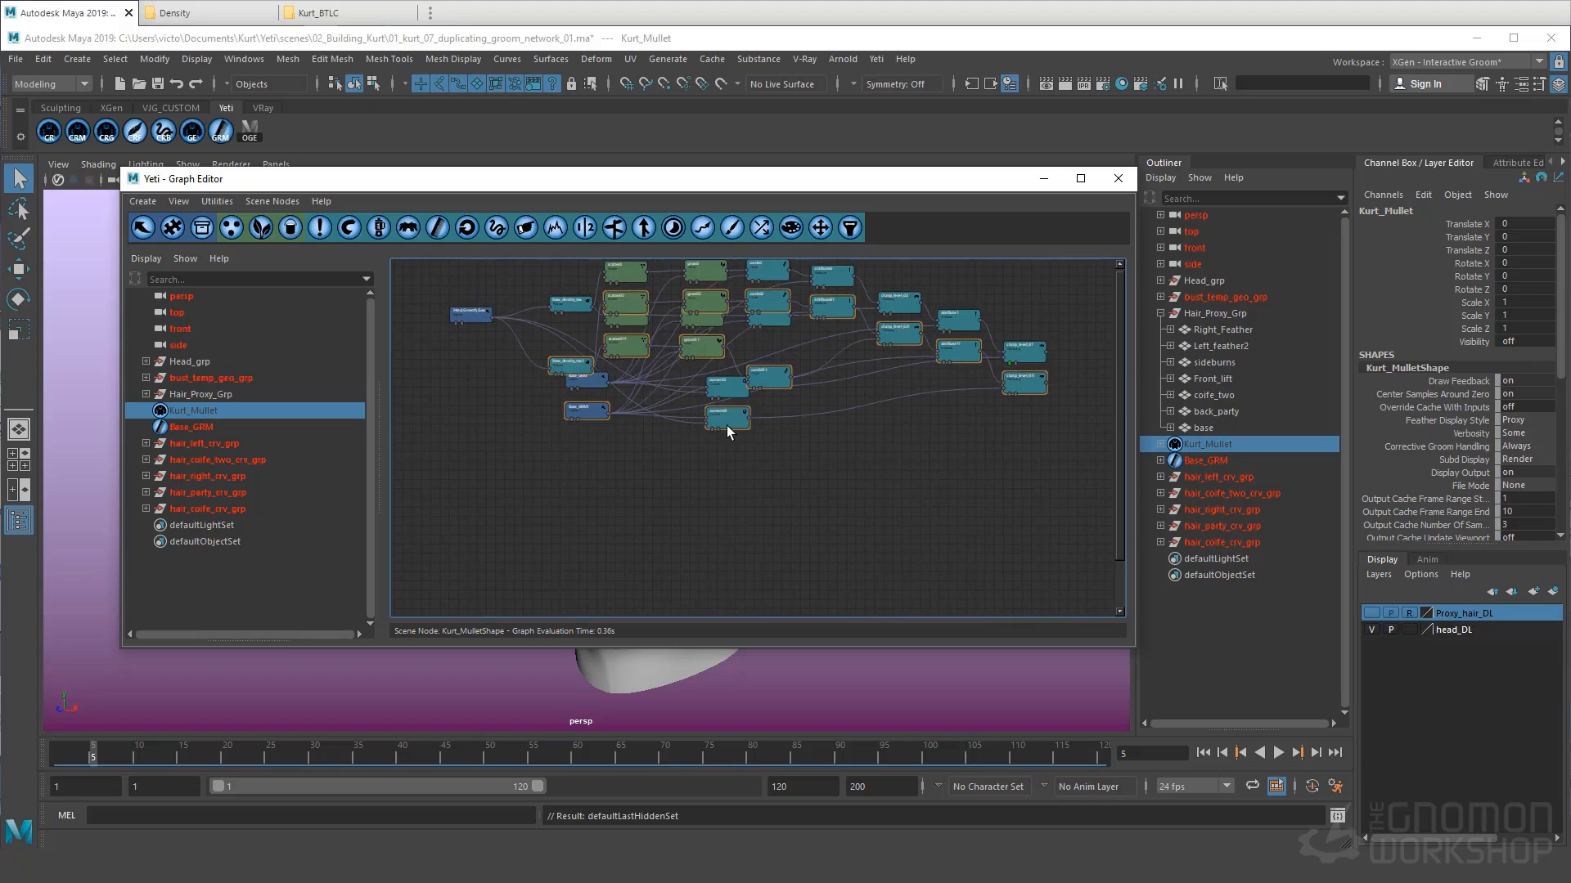
{"action": "left_click_drag", "start_coordinate": [724, 409], "coordinate": [721, 606]}
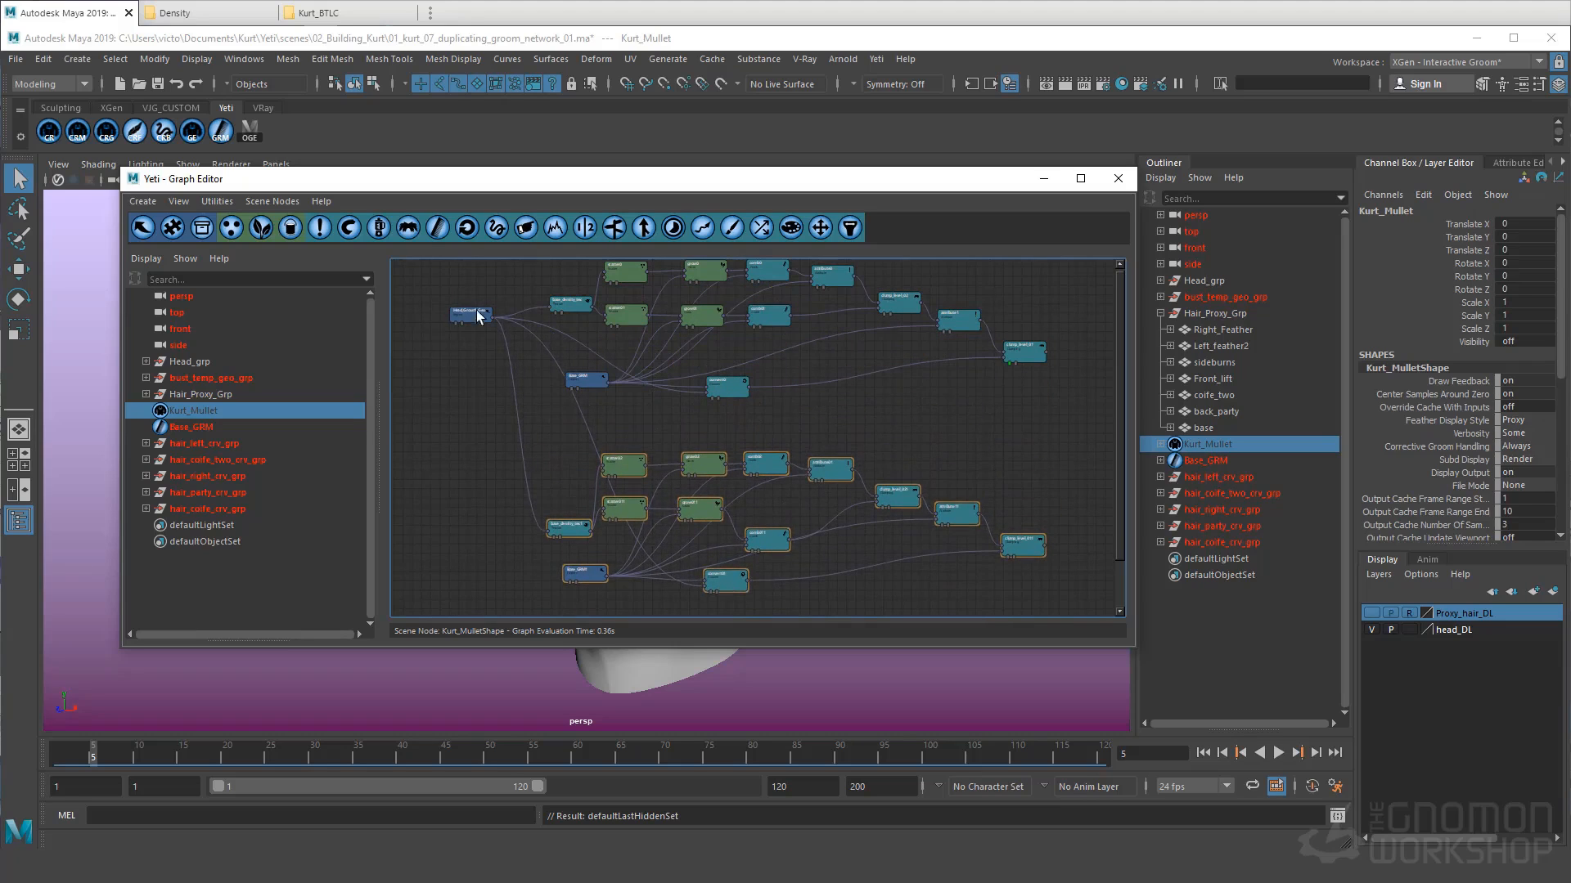
{"action": "left_click_drag", "start_coordinate": [480, 316], "coordinate": [435, 385]}
{"action": "left_click_drag", "start_coordinate": [620, 539], "coordinate": [597, 492]}
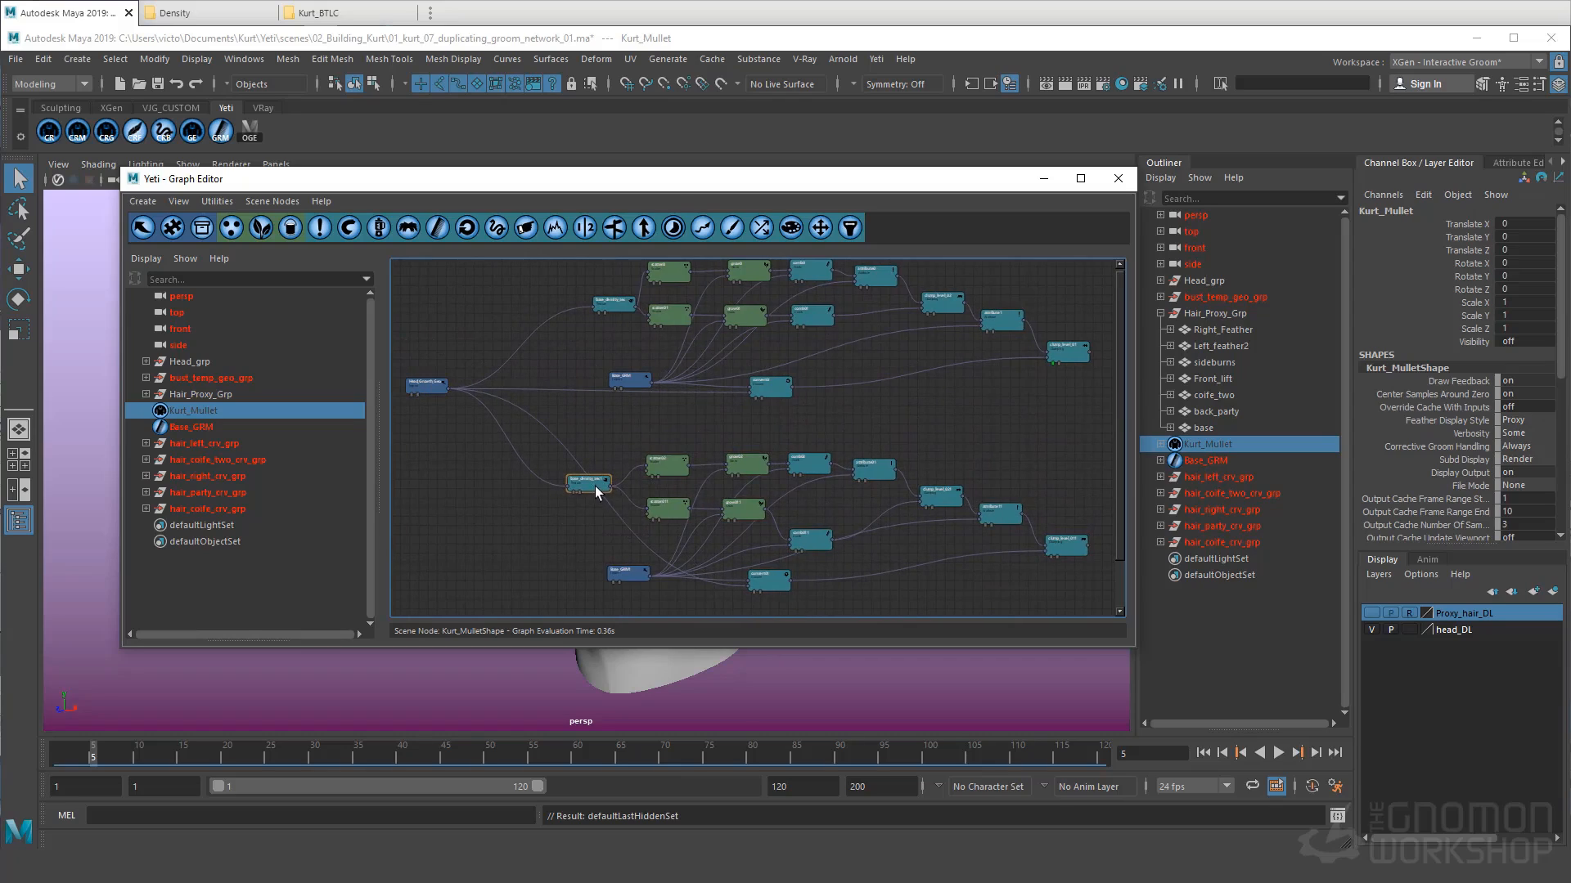
Step: Display the output of the duplicated scatter02 node and show Kurt_Mullet on the side of the head
{"action": "left_click", "coordinate": [666, 466]}
{"action": "left_click_drag", "start_coordinate": [624, 186], "coordinate": [734, 536]}
{"action": "left_click_drag", "start_coordinate": [638, 400], "coordinate": [524, 395], "text": "alt"}
{"action": "left_click", "coordinate": [376, 386]}
{"action": "left_click_drag", "start_coordinate": [376, 385], "coordinate": [635, 519], "text": "alt"}
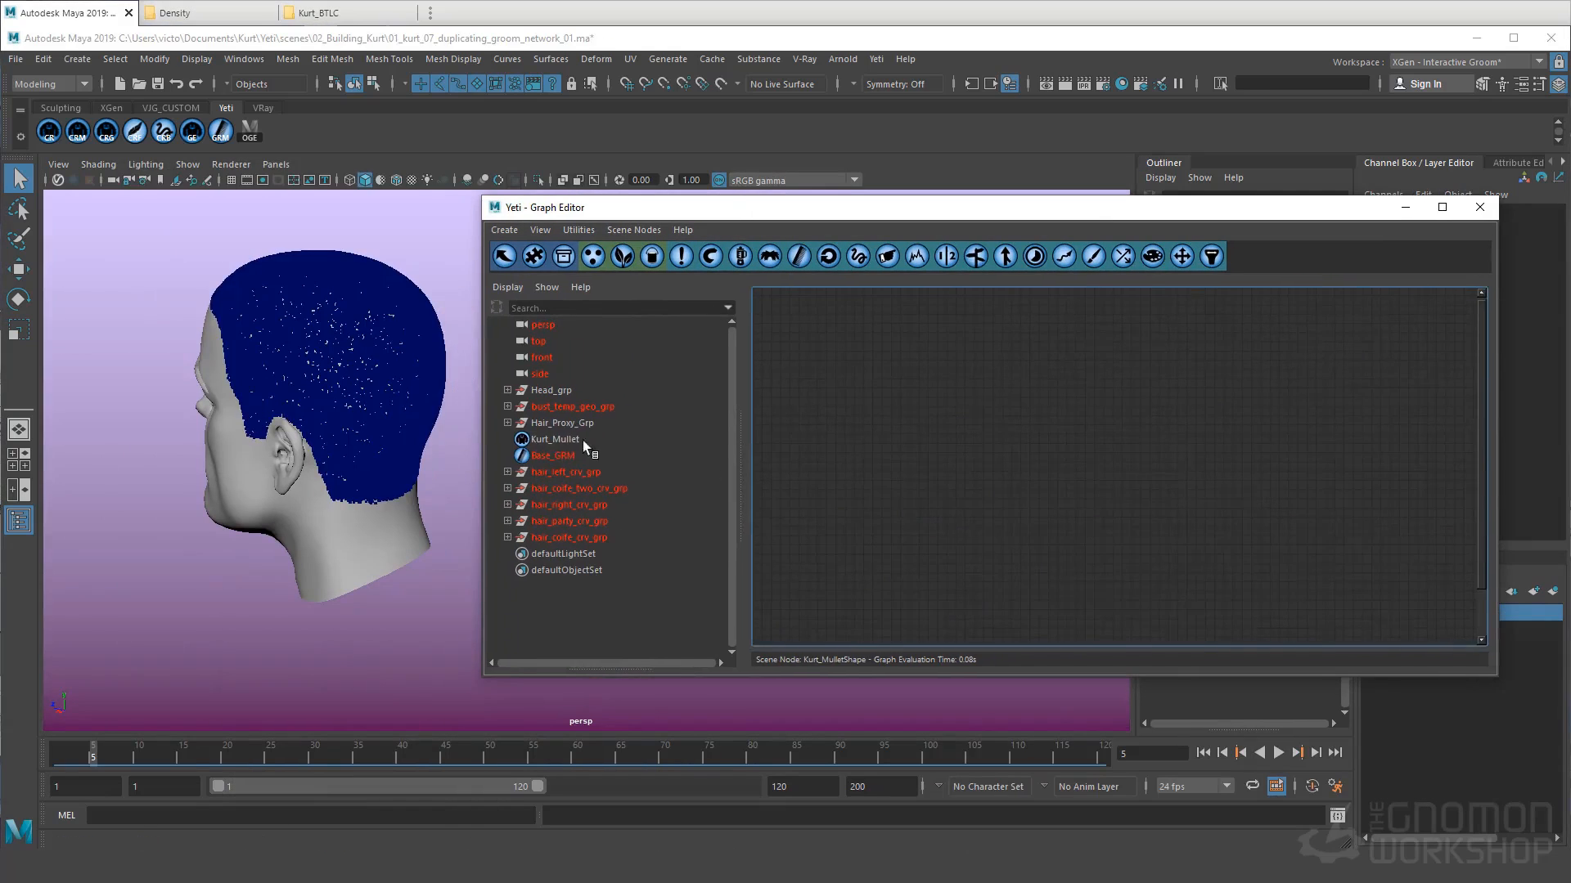
Step: Reload the Kurt_Mullet graph and rename the duplicated base_density_tex1 node to hair_left_density_tex
{"action": "left_click", "coordinate": [554, 440]}
{"action": "scroll", "coordinate": [911, 542], "scroll_direction": "up", "scroll_amount": 3}
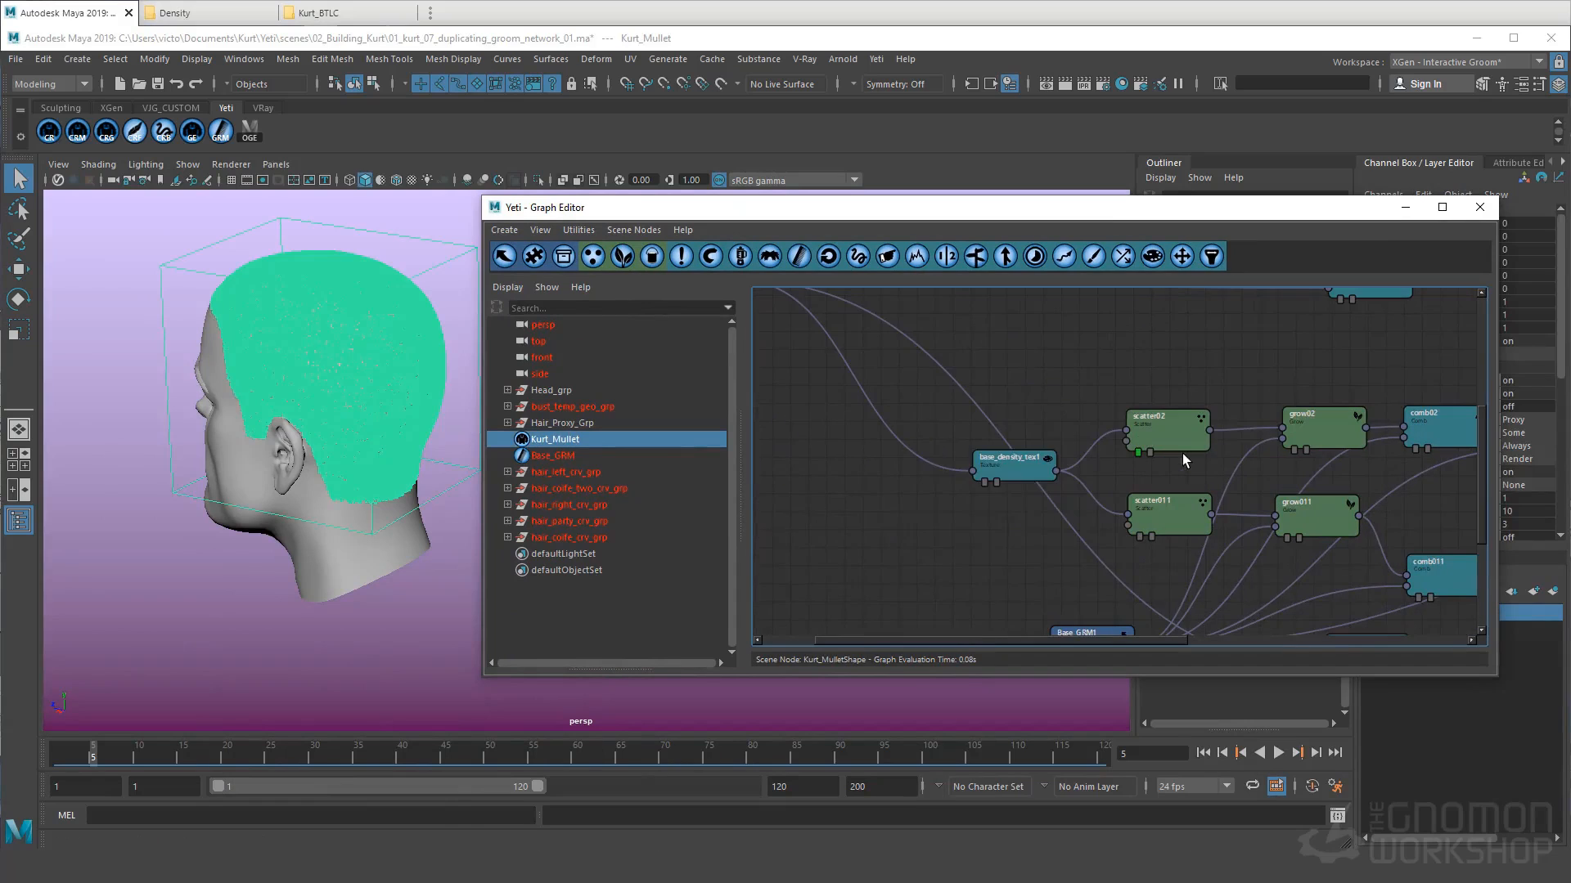
{"action": "double_click", "coordinate": [1024, 473]}
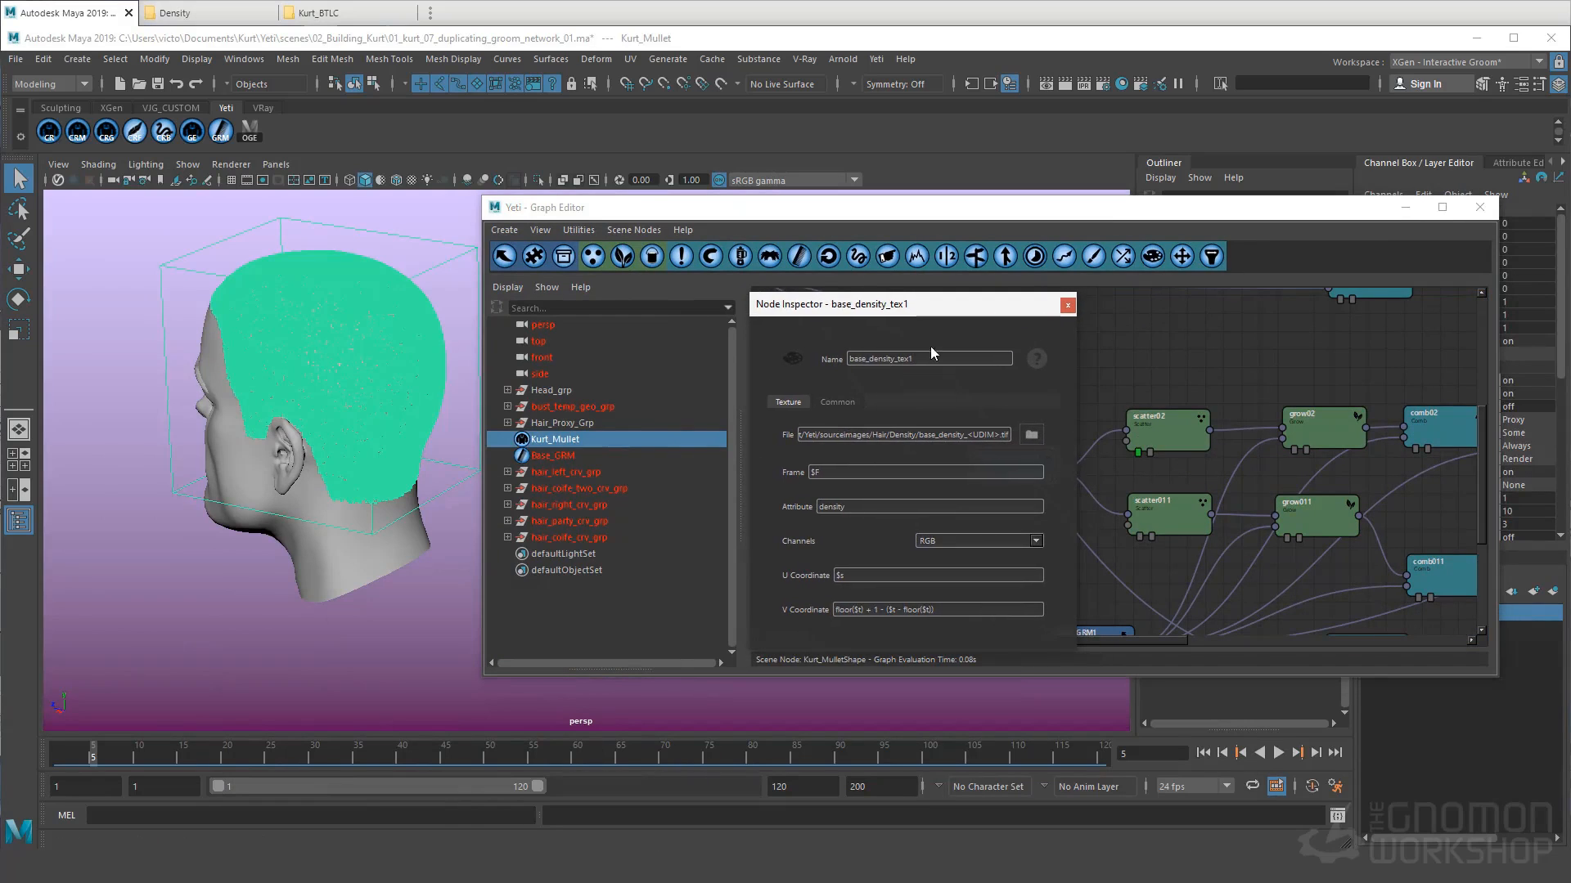
{"action": "type", "text": "hair_left"}
Step: Load left_Side_density_1001.tif into hair_left_density_tex and replace the tile number in its path with <UDIM>
{"action": "left_click", "coordinate": [1033, 439]}
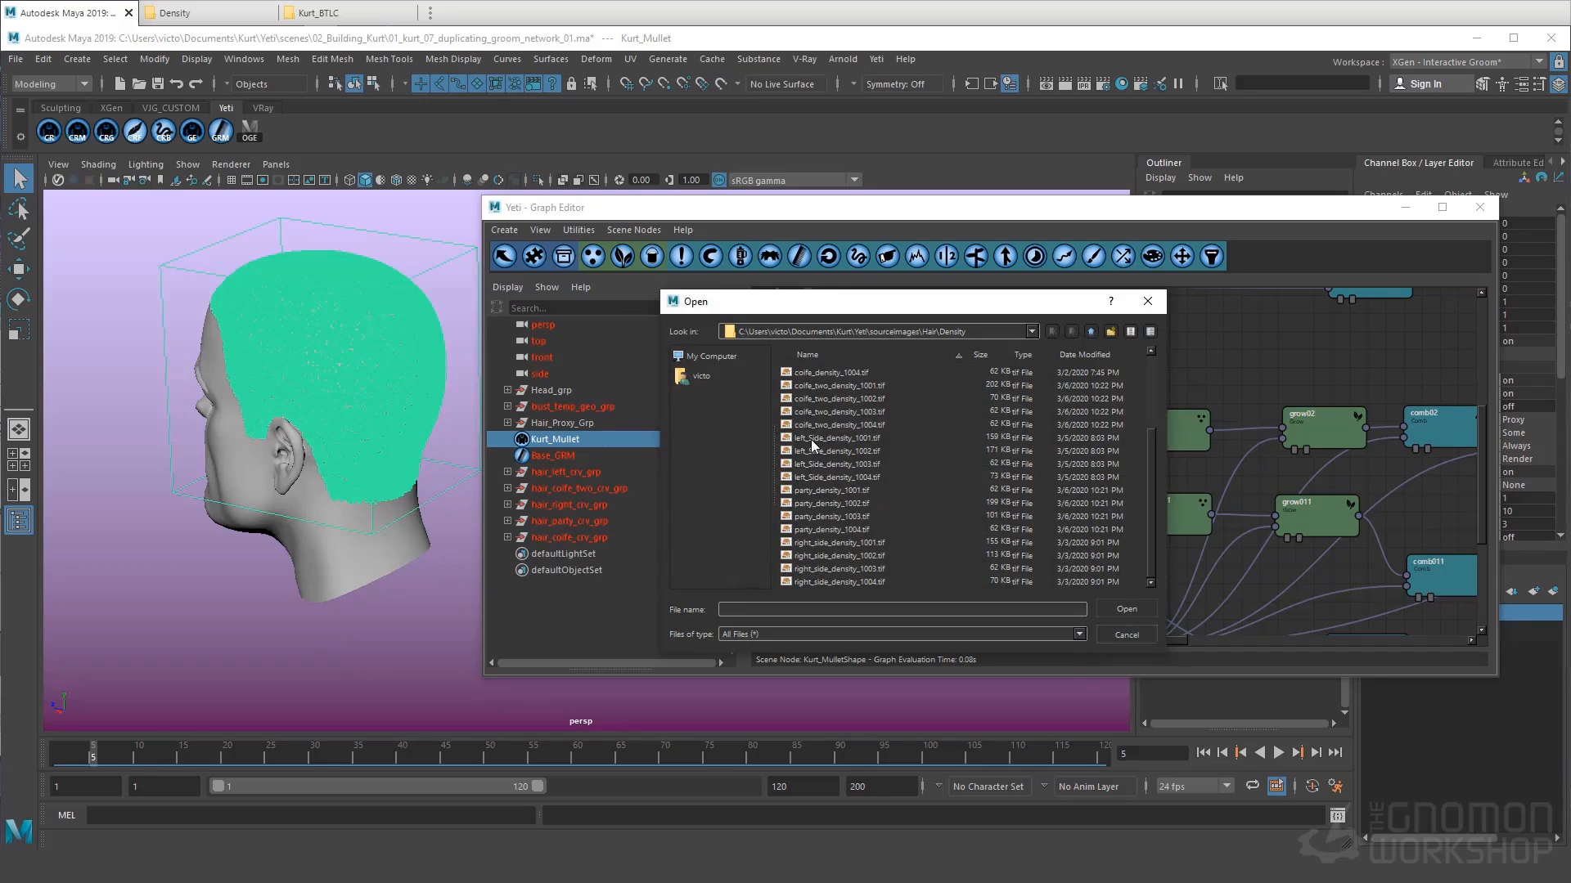
{"action": "double_click", "coordinate": [818, 438]}
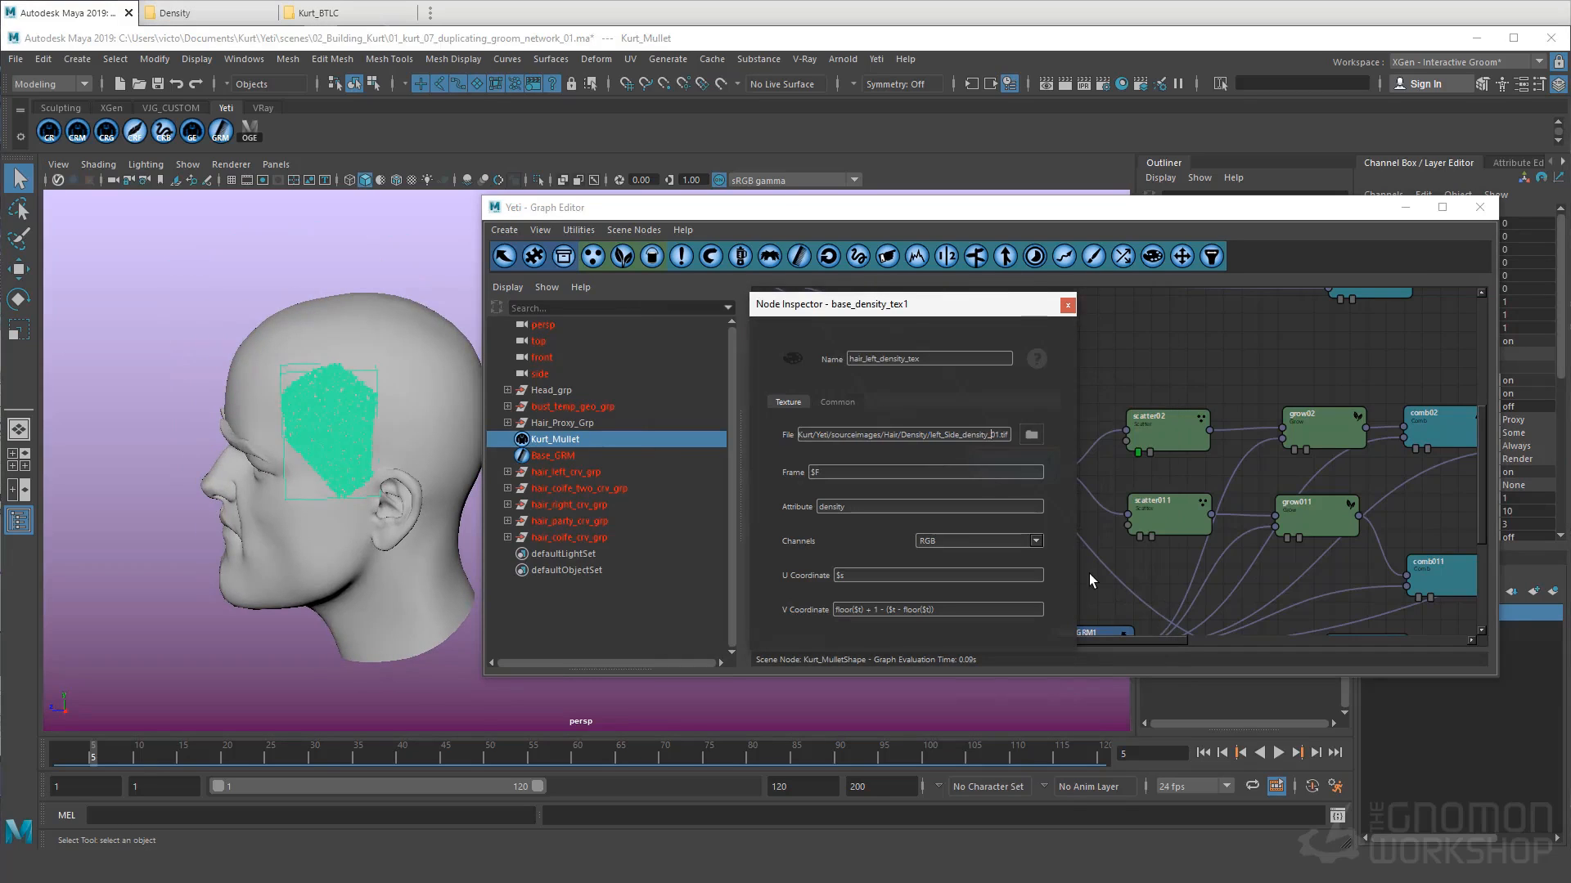
{"action": "type", "text": "DIM>"}
{"action": "key", "text": "Return"}
{"action": "left_click_drag", "start_coordinate": [392, 512], "coordinate": [232, 394], "text": "alt"}
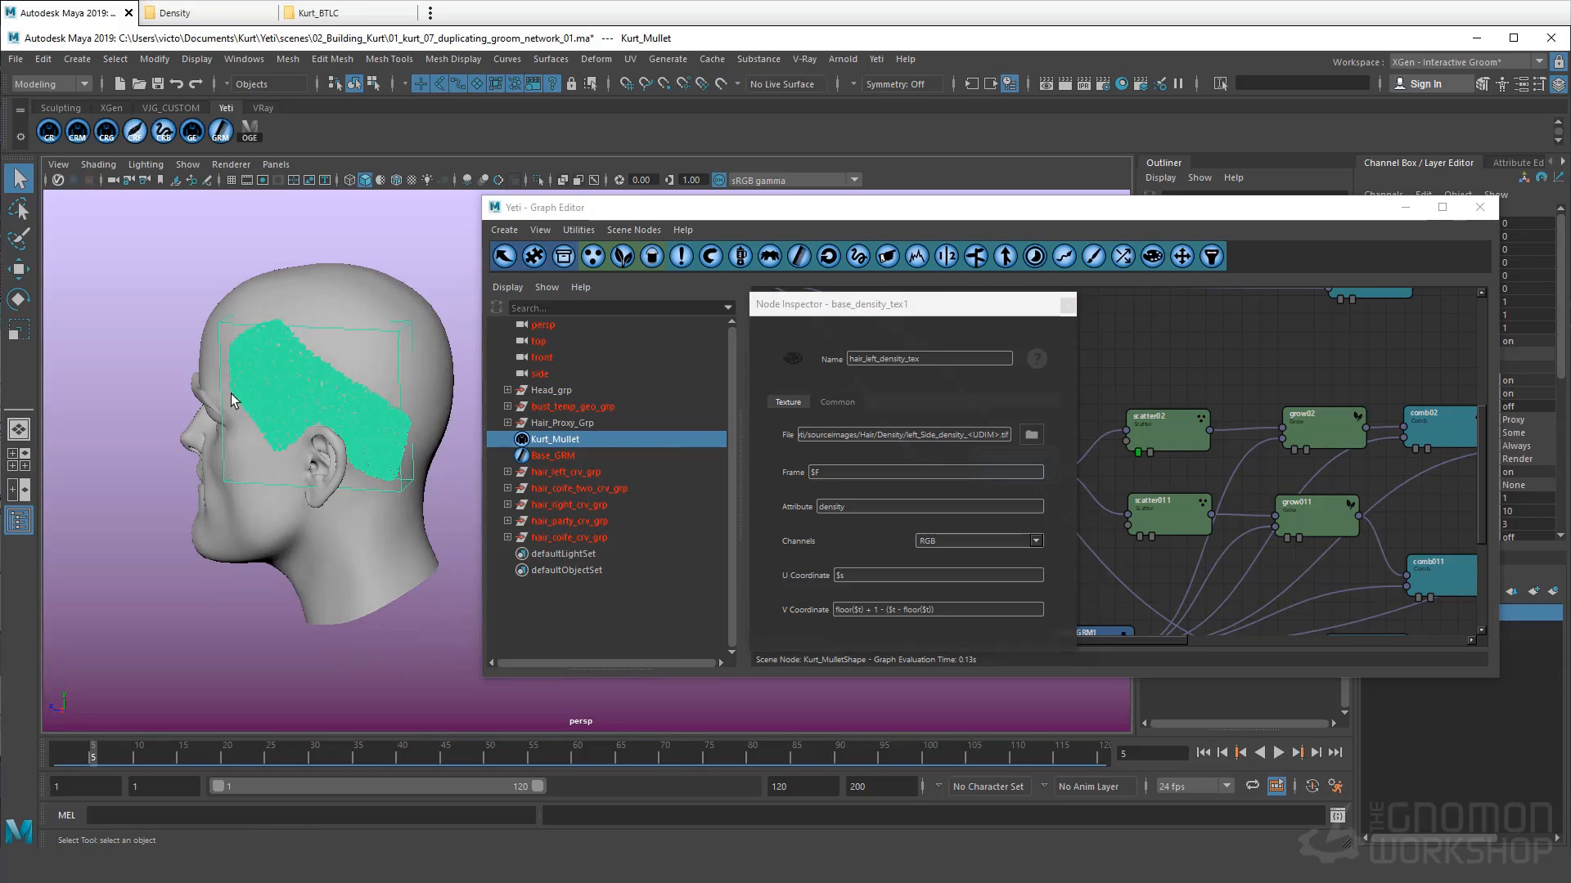
{"action": "left_click", "coordinate": [1067, 306]}
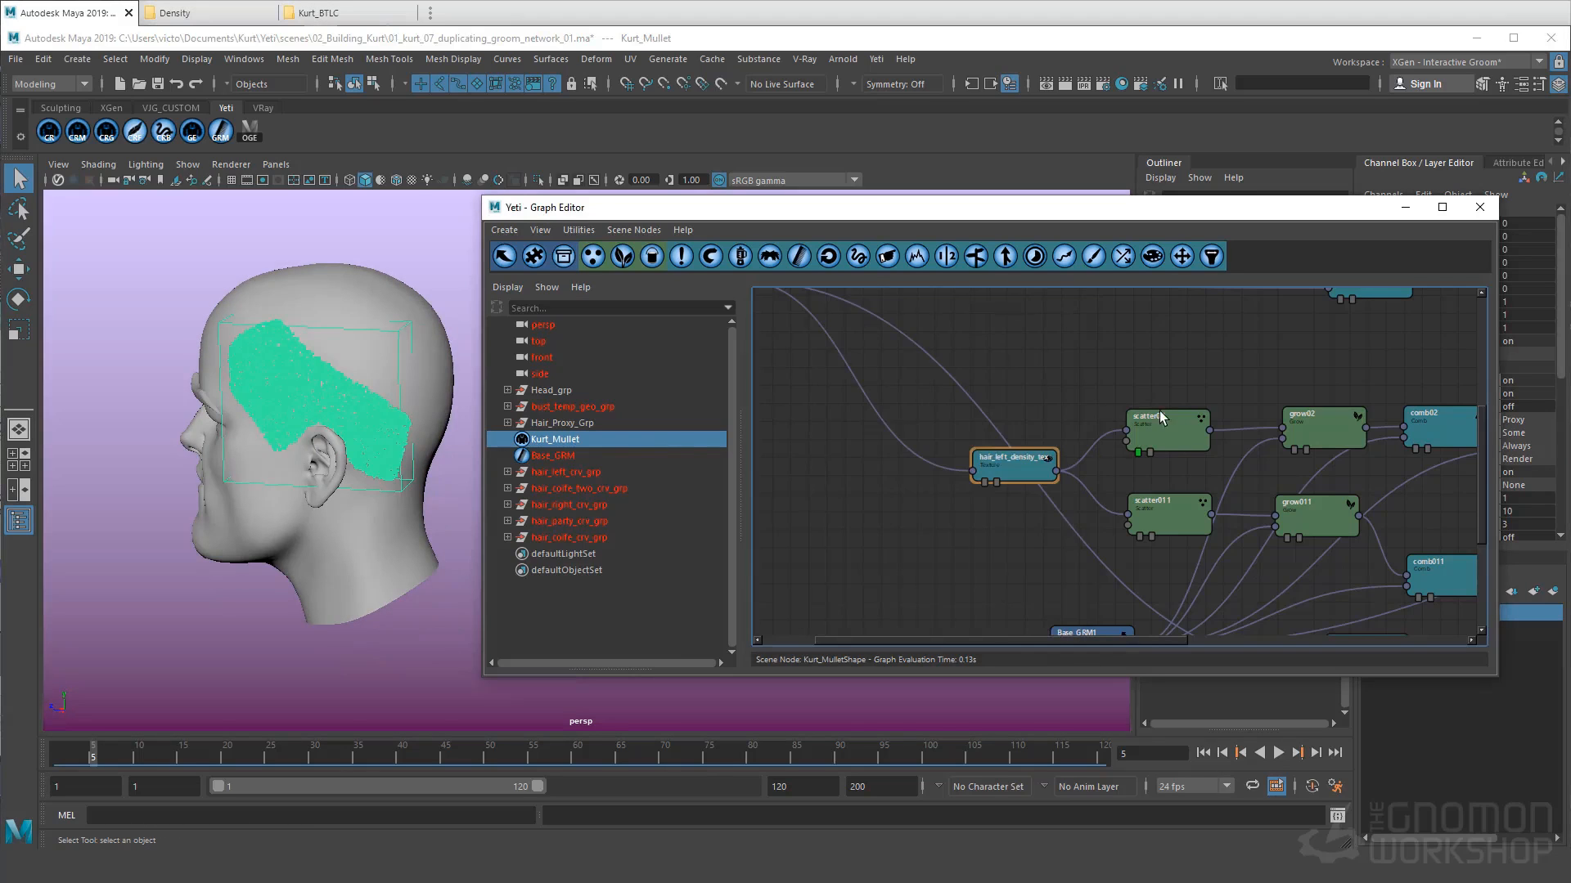
{"action": "scroll", "coordinate": [1211, 449], "scroll_direction": "down", "scroll_amount": 2}
{"action": "left_click", "coordinate": [1003, 564]}
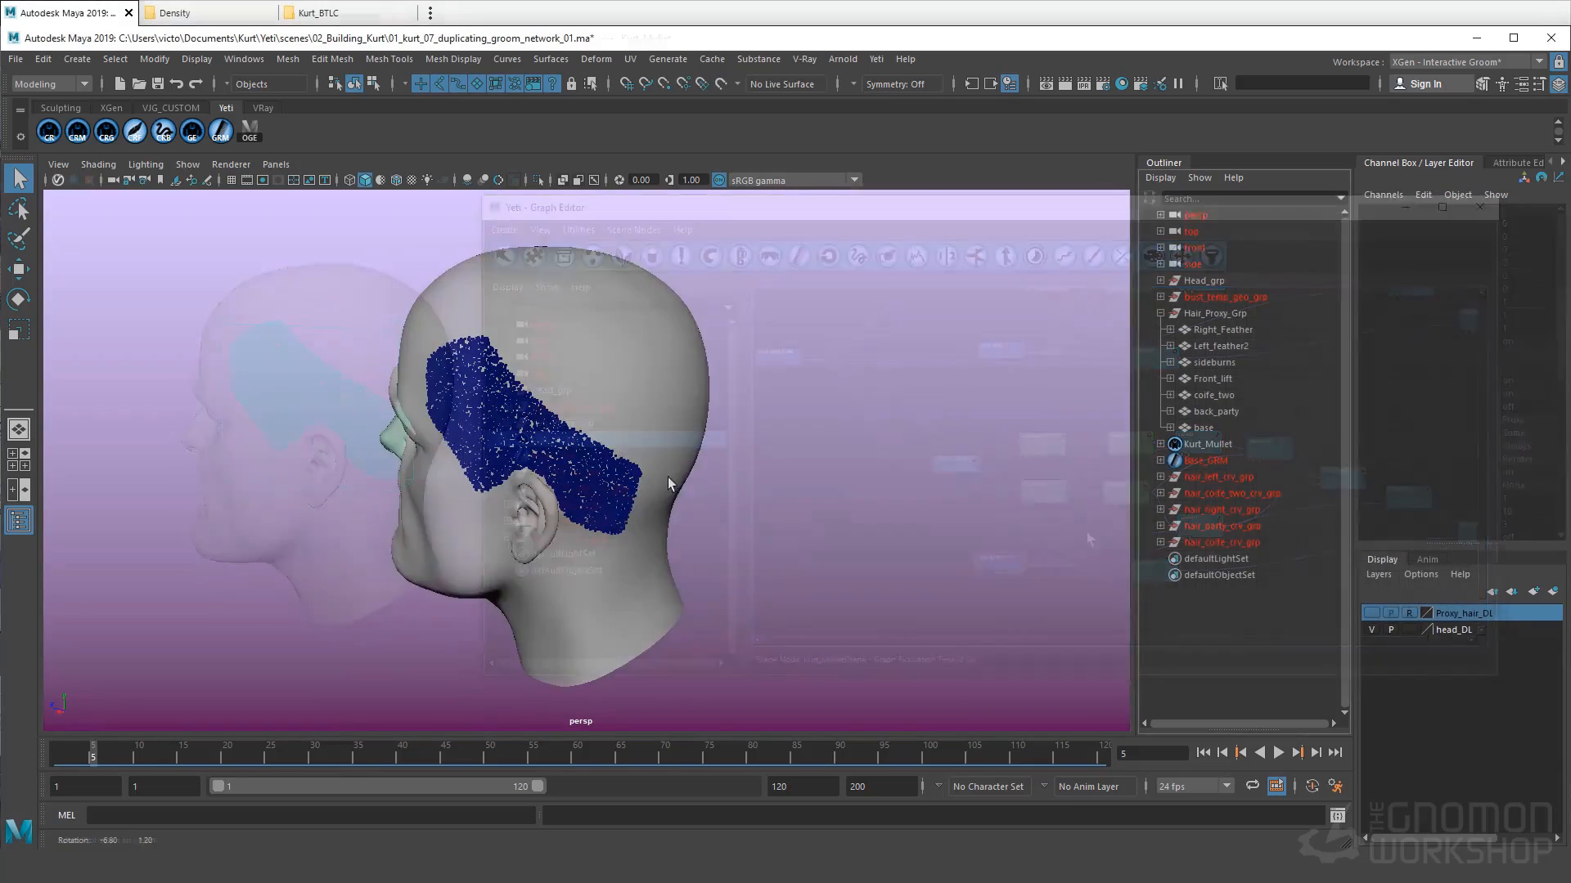
Step: Create a new Yeti groom and rename it hair_left_GRM
{"action": "left_click", "coordinate": [106, 130]}
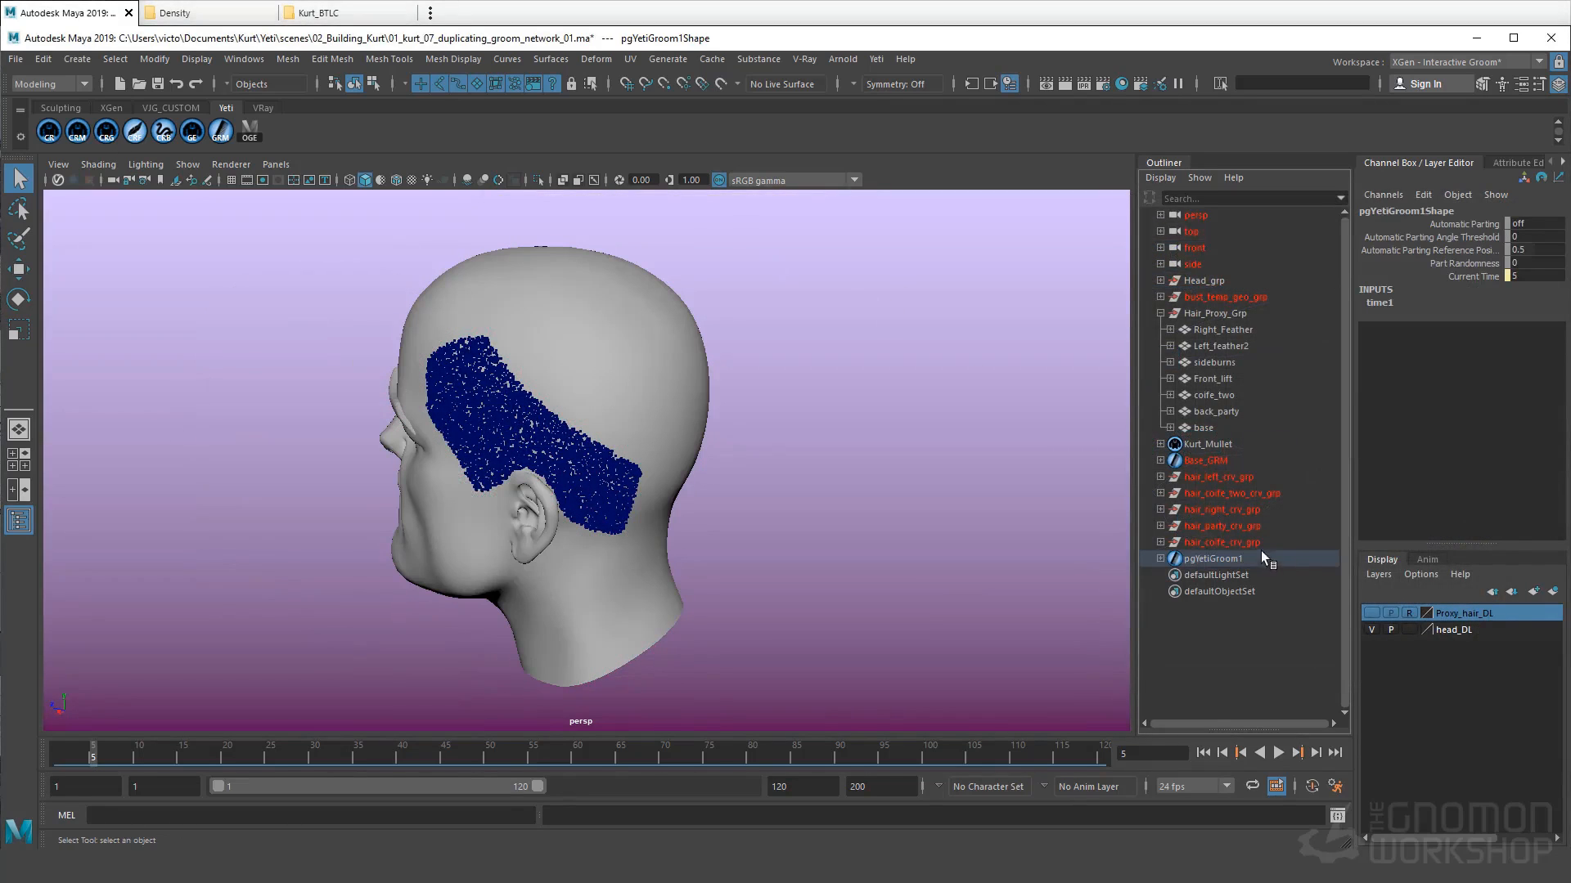
{"action": "double_click", "coordinate": [1227, 556]}
{"action": "type", "text": "hair_lef"}
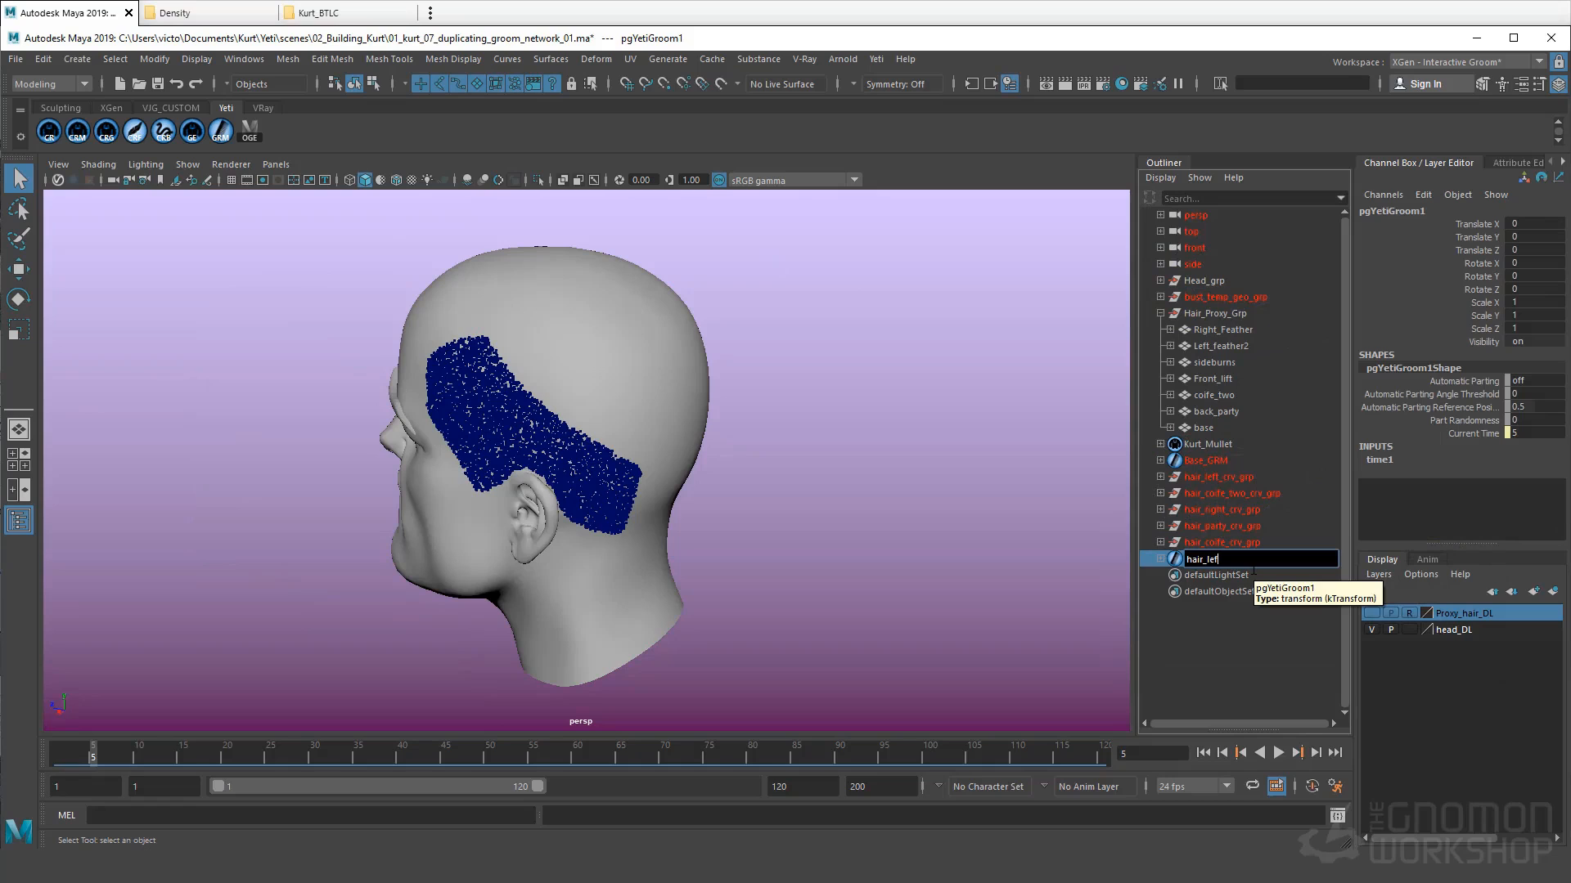
{"action": "type", "text": "t_GRM"}
{"action": "key", "text": "Return"}
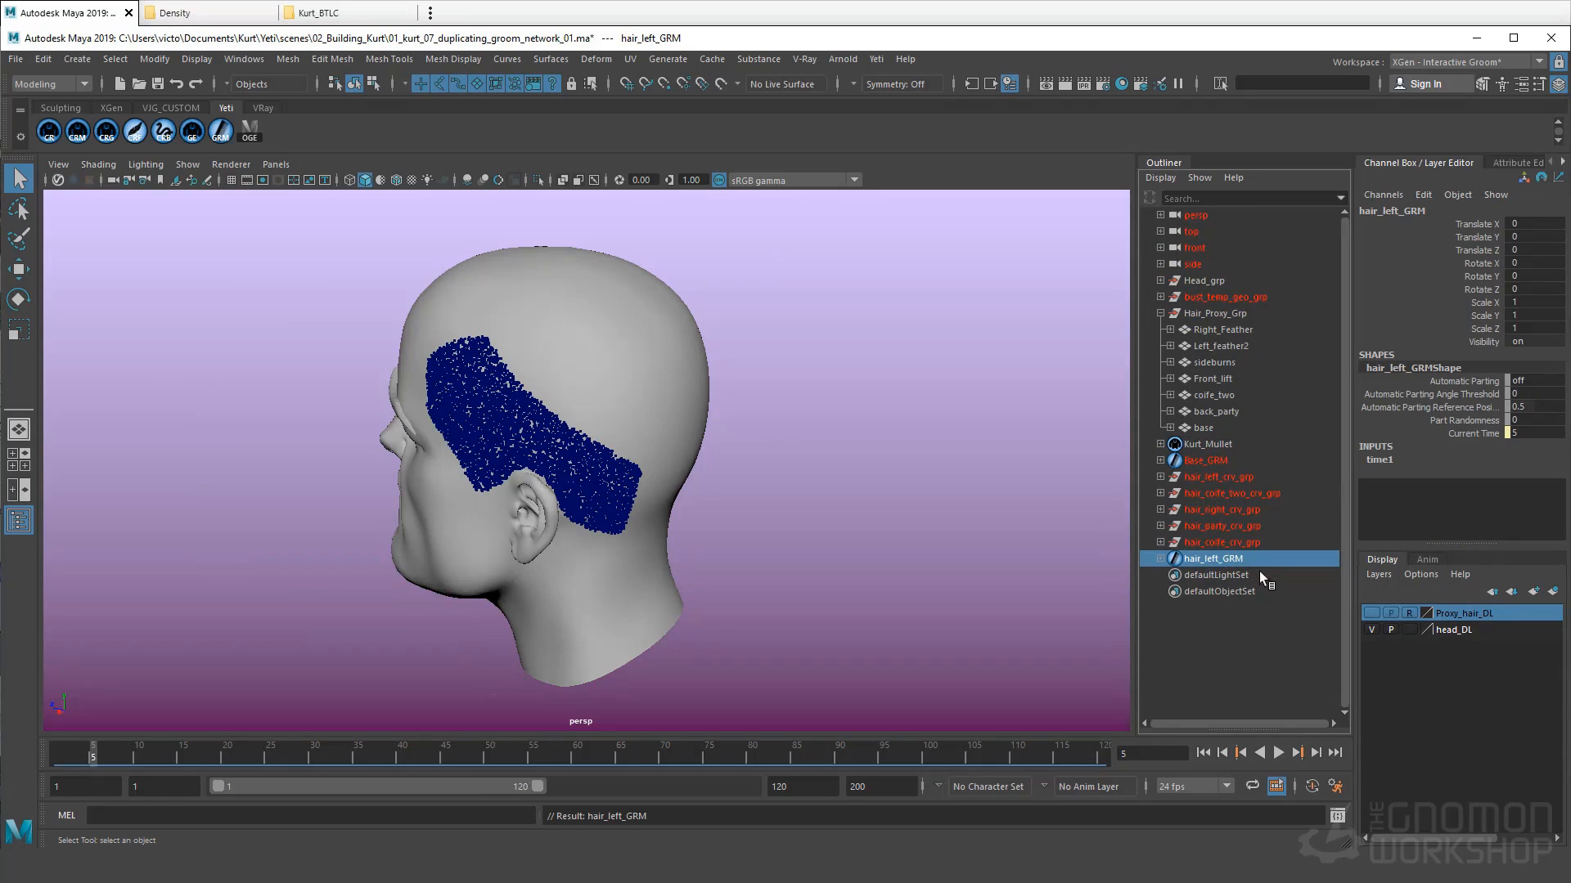
Step: Unhide the hair_left_crv_grp guide curves on the side of the head
{"action": "left_click", "coordinate": [1215, 476]}
{"action": "left_click_drag", "start_coordinate": [624, 525], "coordinate": [905, 550], "text": "alt"}
{"action": "mouse_move", "coordinate": [687, 482]}
{"action": "left_mouse_down", "text": "alt"}
{"action": "mouse_move", "coordinate": [827, 501]}
{"action": "mouse_move", "coordinate": [785, 523]}
{"action": "left_mouse_up", "text": "alt"}
{"action": "left_click", "coordinate": [786, 491]}
Step: Examine the control vertices of one left-side guide curve in wireframe, including its root point on the scalp
{"action": "key", "text": "4"}
{"action": "left_click", "coordinate": [666, 406]}
{"action": "key", "text": "f"}
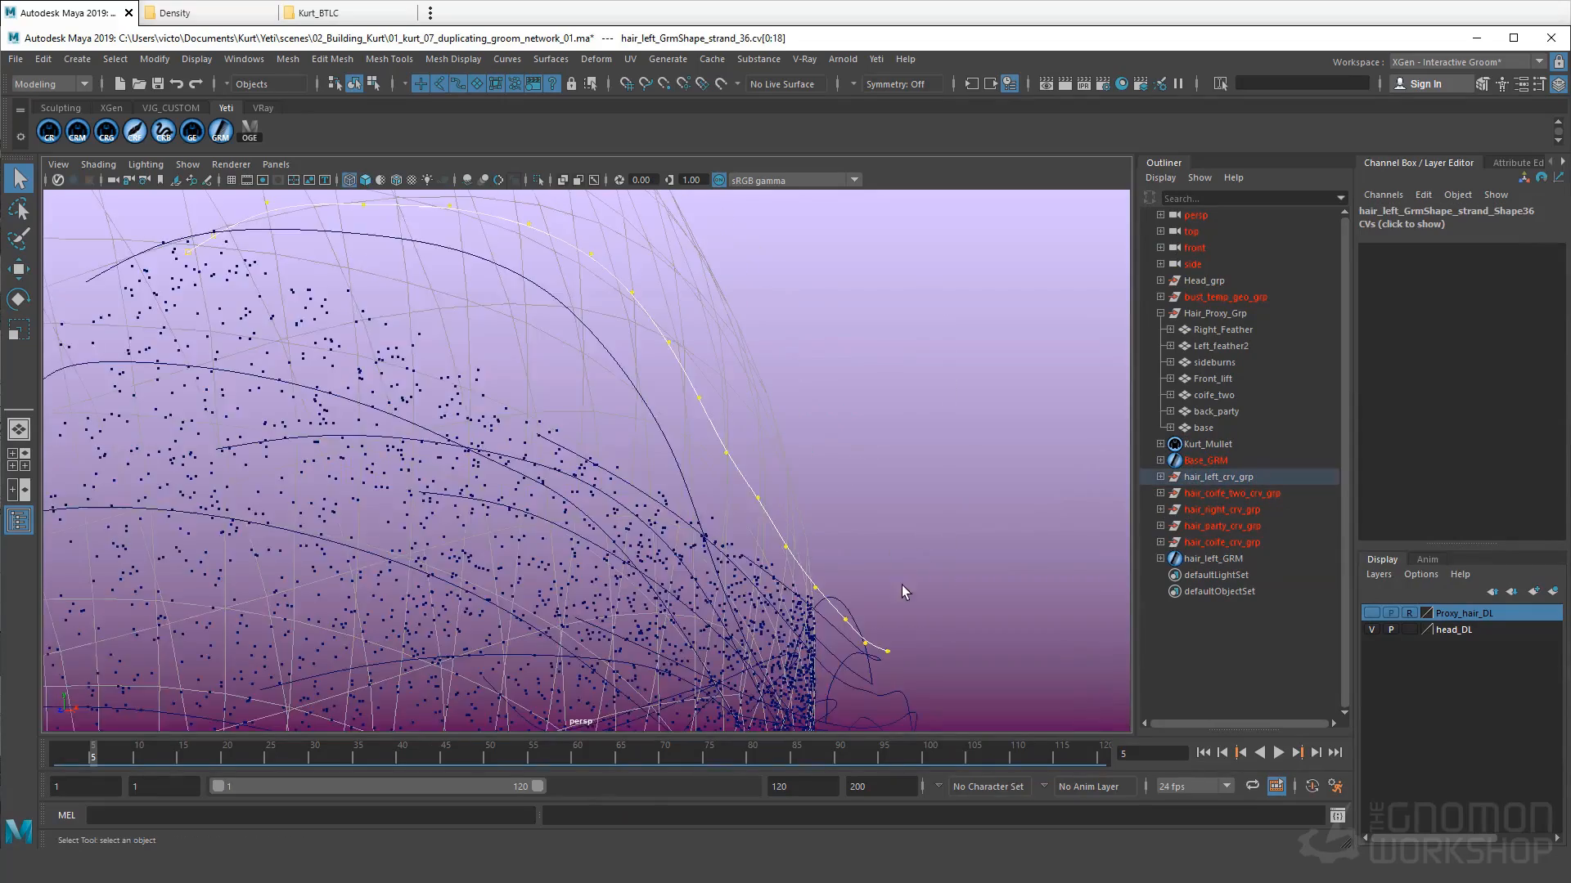
{"action": "mouse_move", "coordinate": [903, 590]}
{"action": "left_mouse_down", "text": "alt"}
{"action": "mouse_move", "coordinate": [624, 431]}
{"action": "mouse_move", "coordinate": [418, 427]}
{"action": "mouse_move", "coordinate": [468, 424]}
{"action": "mouse_move", "coordinate": [527, 455]}
{"action": "mouse_move", "coordinate": [707, 442]}
{"action": "mouse_move", "coordinate": [621, 433]}
{"action": "mouse_move", "coordinate": [739, 470]}
{"action": "mouse_move", "coordinate": [643, 420]}
{"action": "left_mouse_up", "text": "alt"}
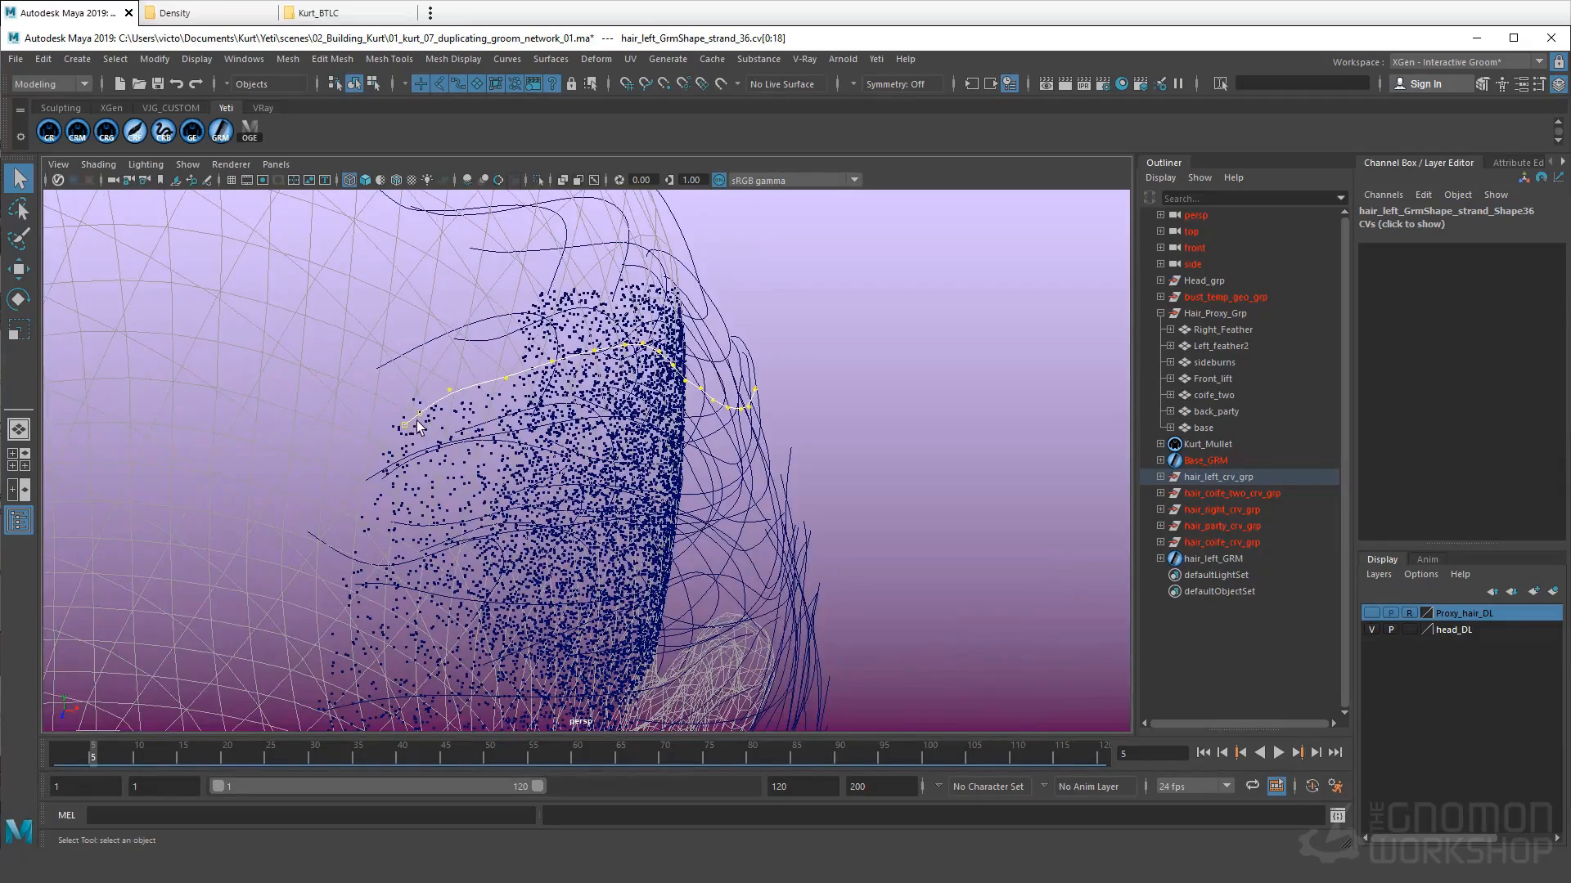
{"action": "left_click", "coordinate": [405, 425]}
{"action": "key", "text": "5"}
{"action": "scroll", "coordinate": [693, 420], "scroll_direction": "down", "scroll_amount": 5}
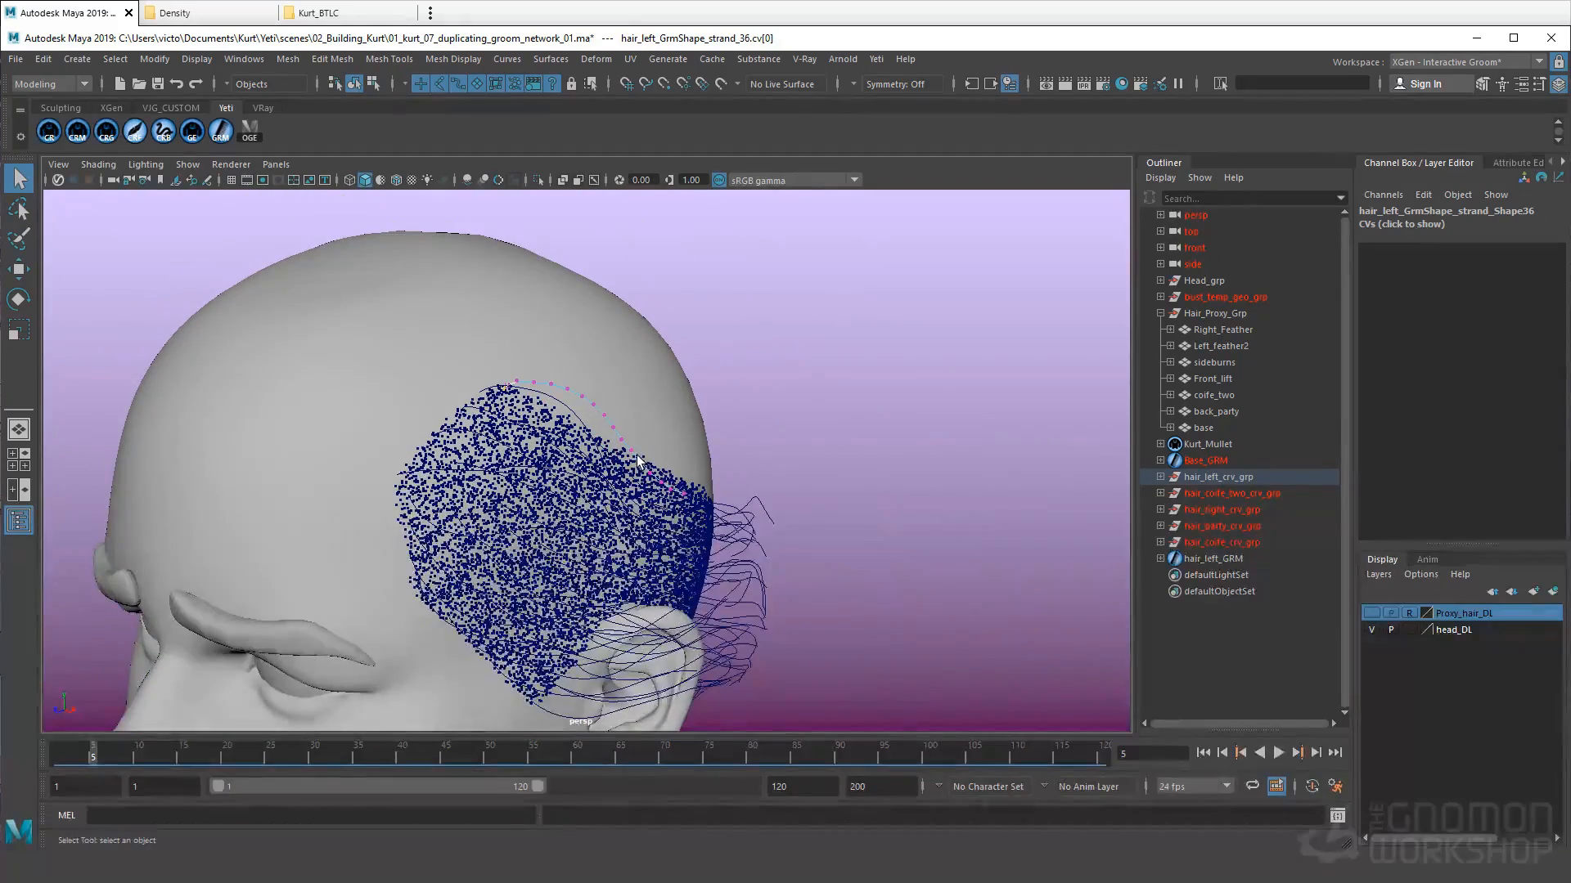
{"action": "left_click", "coordinate": [739, 376]}
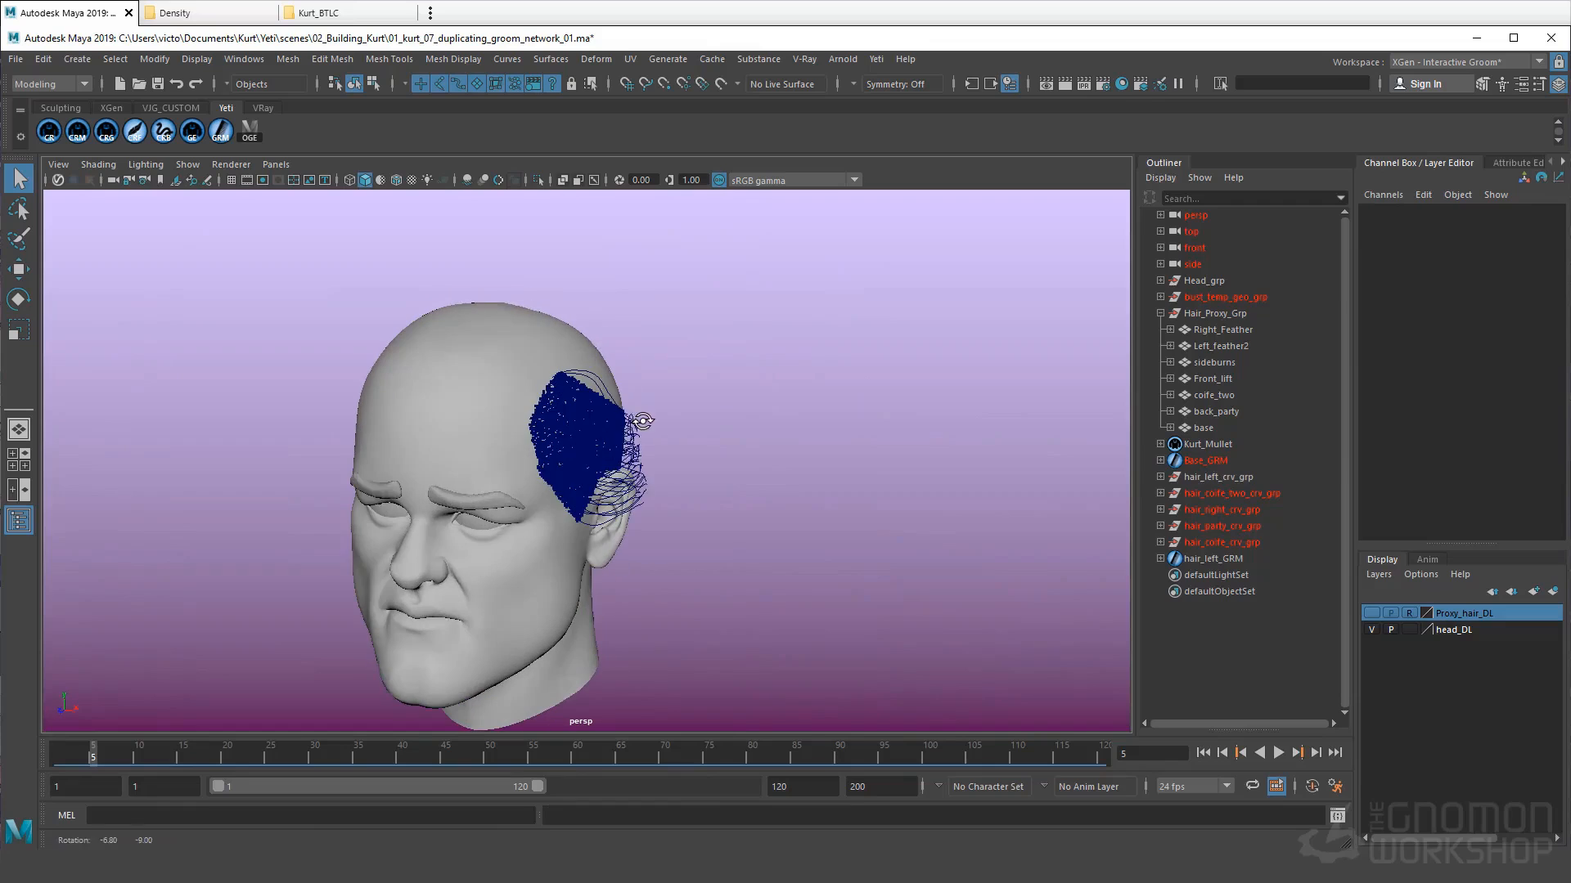
Step: Isolate the hair_left_crv_grp curves in a wireframe view
{"action": "left_click", "coordinate": [643, 420]}
{"action": "key", "text": "4"}
{"action": "key", "text": "ctrl+1"}
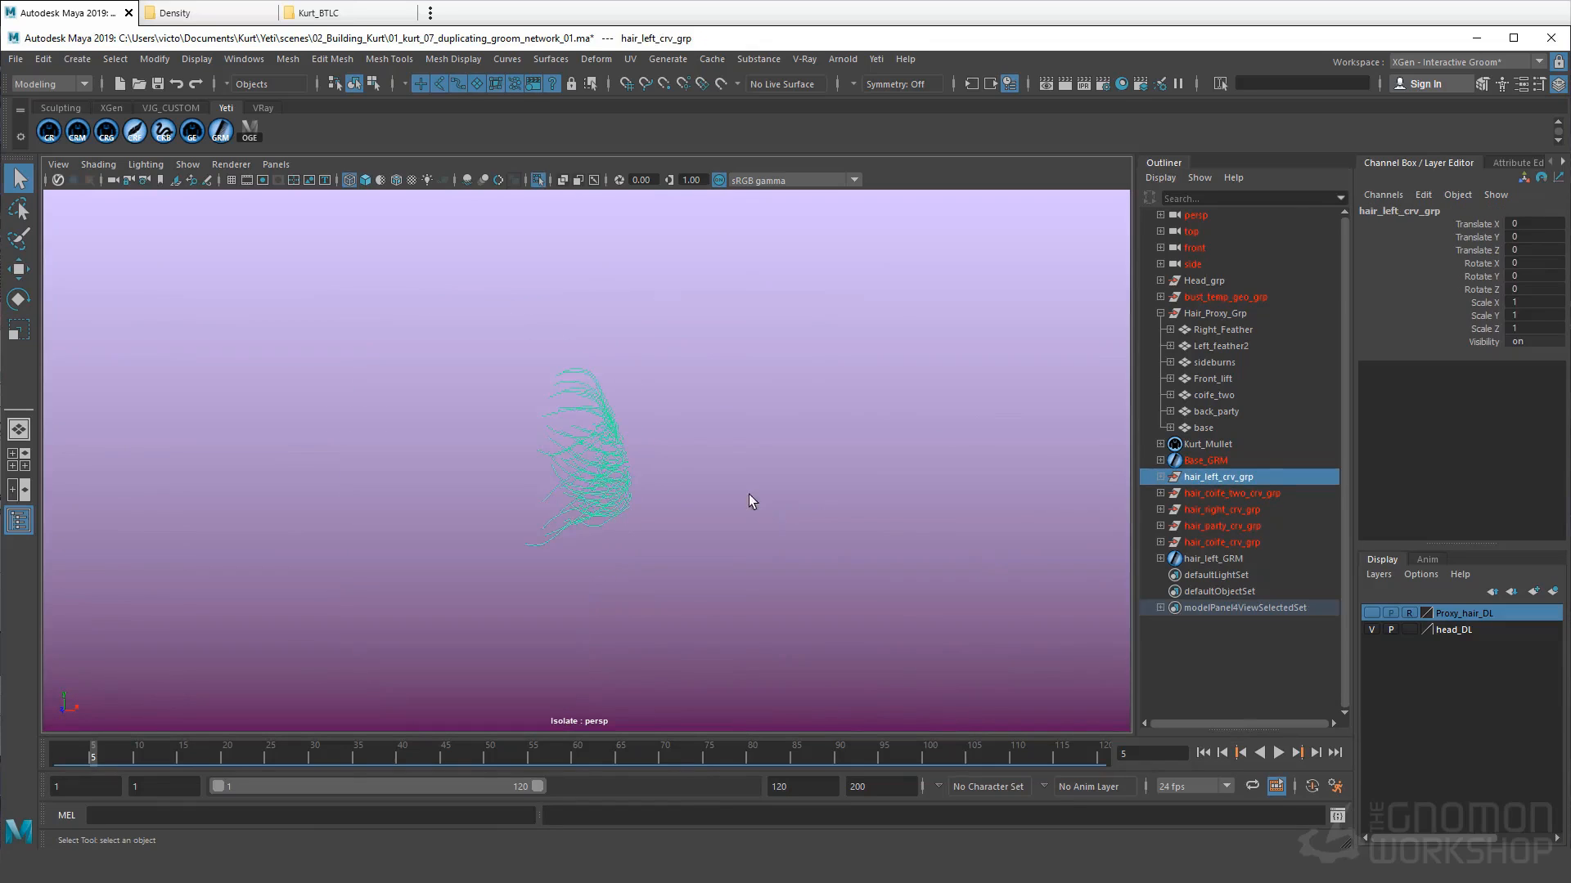
Step: Add all the isolated left-side guide curves to the hair_left_GRM groom
{"action": "left_click", "coordinate": [391, 336]}
{"action": "left_click", "coordinate": [1213, 559]}
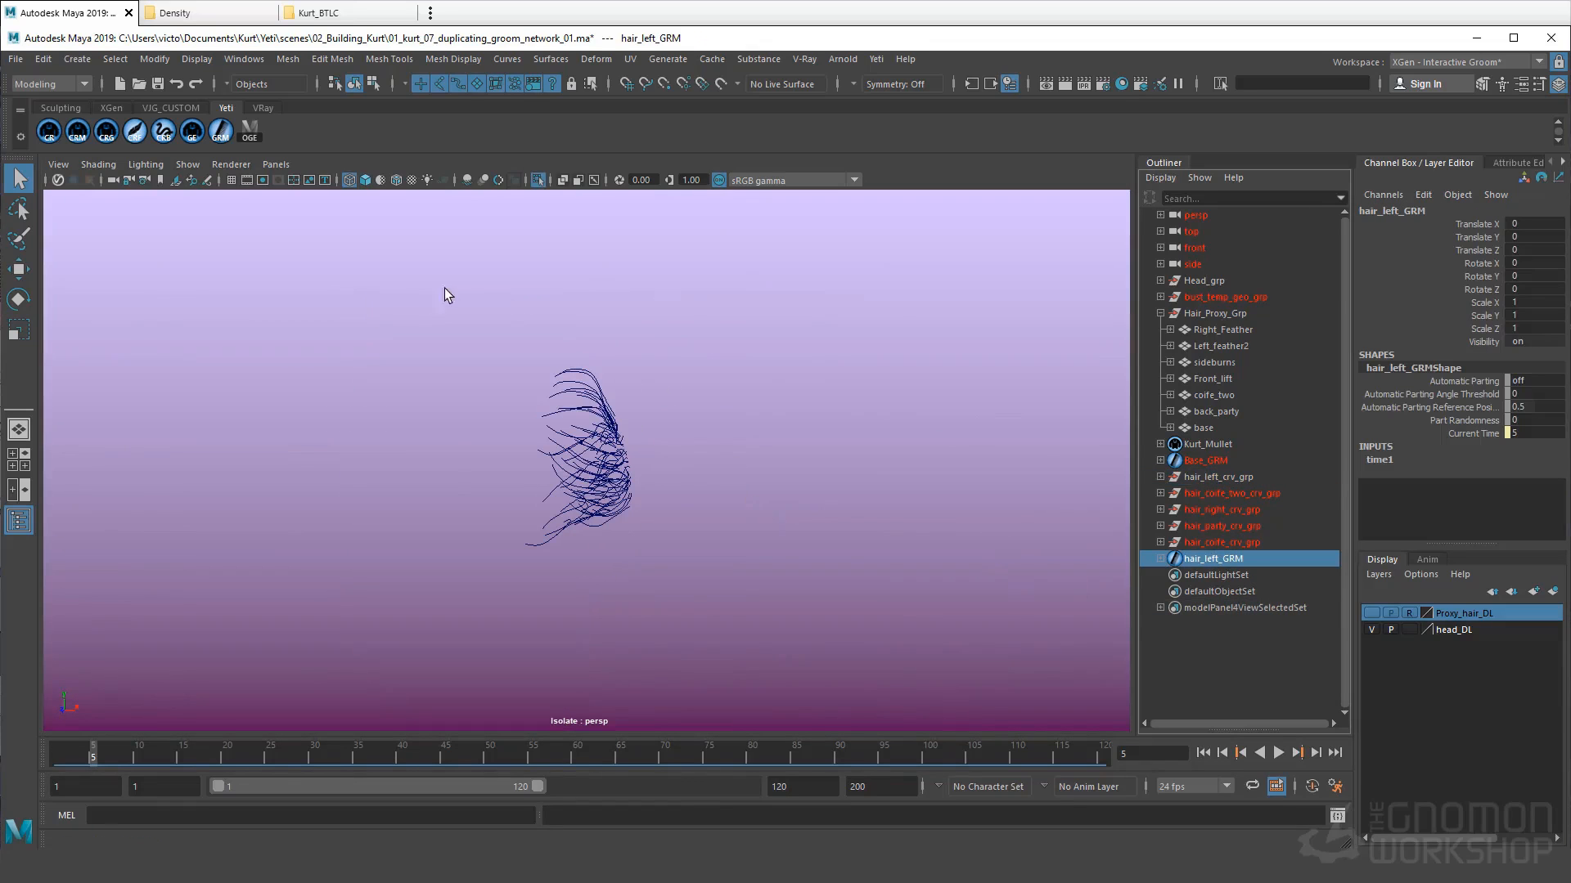
{"action": "left_click_drag", "start_coordinate": [445, 292], "coordinate": [802, 703], "text": "shift"}
{"action": "left_click", "coordinate": [876, 59]}
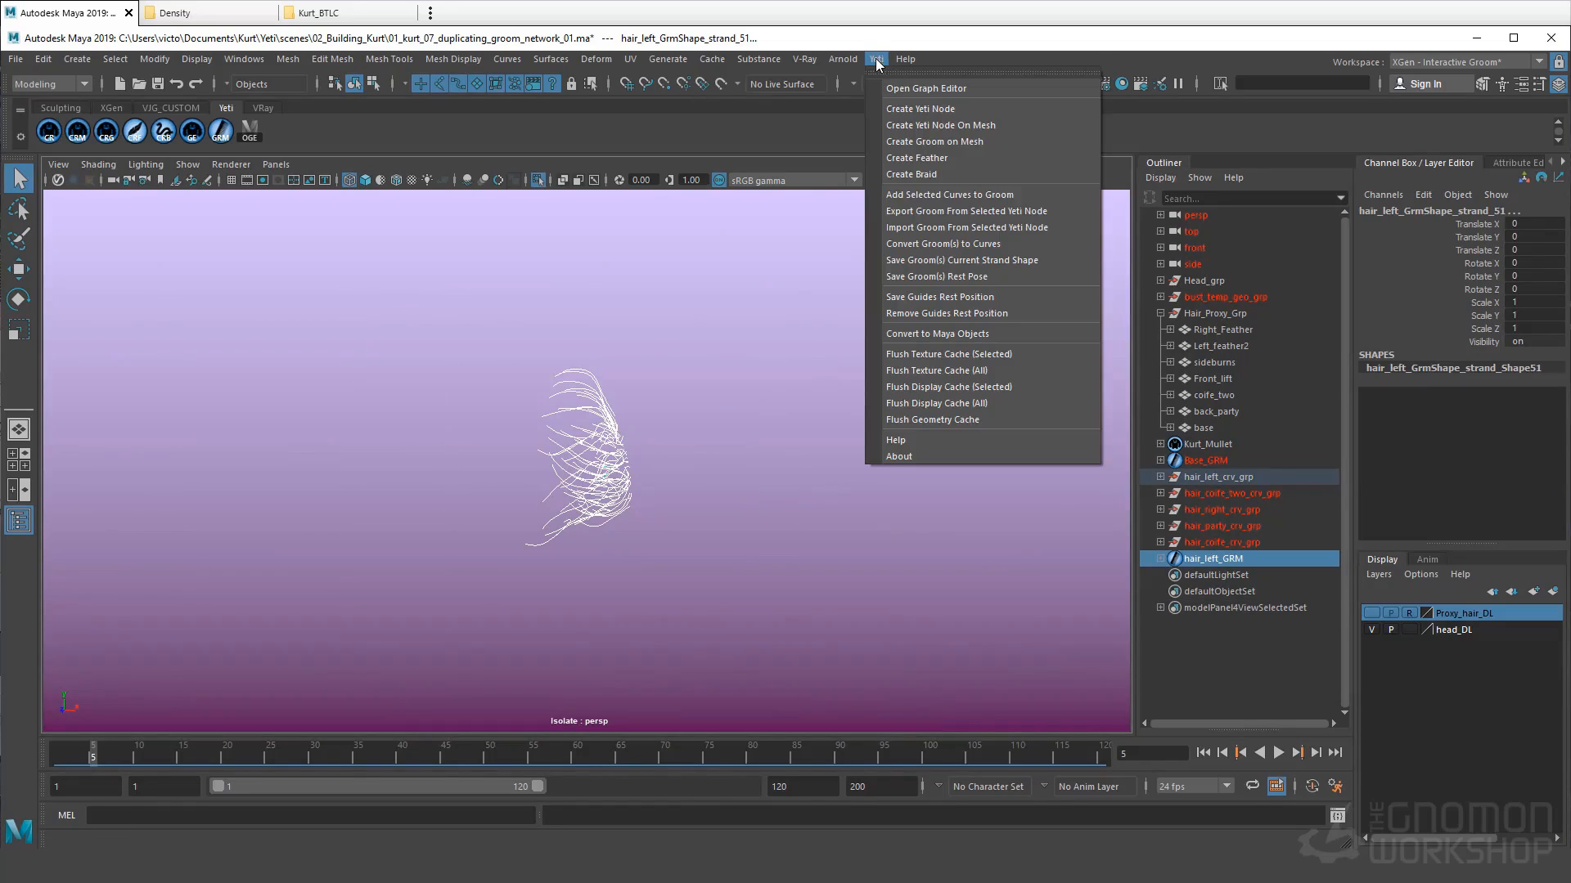
{"action": "left_click", "coordinate": [1014, 200]}
{"action": "left_click", "coordinate": [922, 428]}
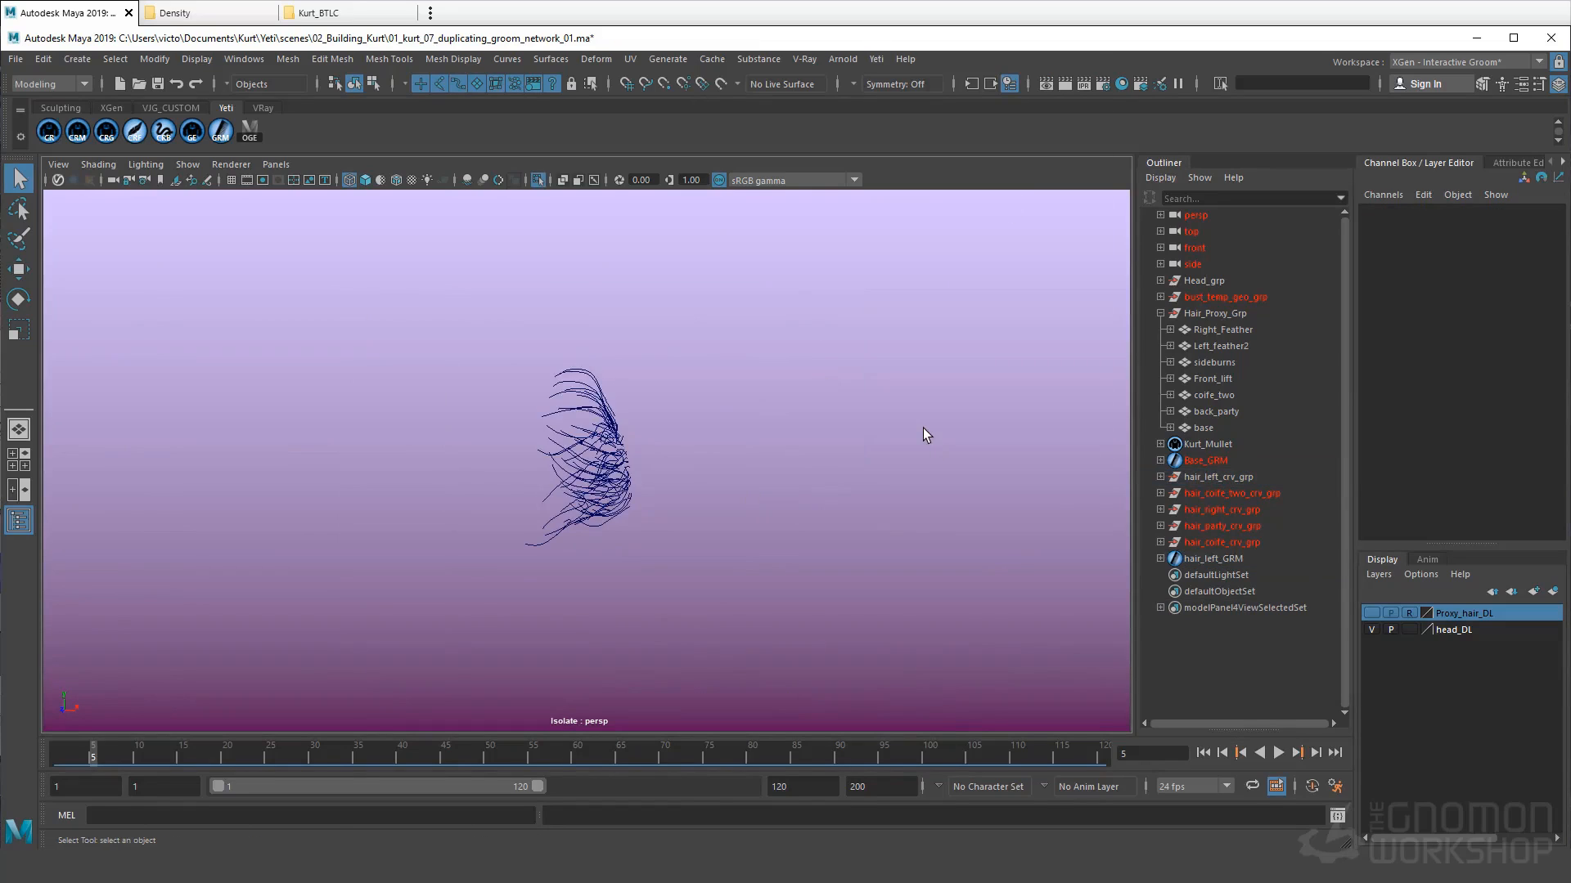
Step: Exit the isolated view and return to shaded display with the head and left-side hair shown
{"action": "key", "text": "ctrl+1"}
{"action": "left_click_drag", "start_coordinate": [923, 429], "coordinate": [589, 460], "text": "alt"}
{"action": "right_click_drag", "start_coordinate": [589, 460], "coordinate": [867, 475], "text": "alt"}
{"action": "key", "text": "5"}
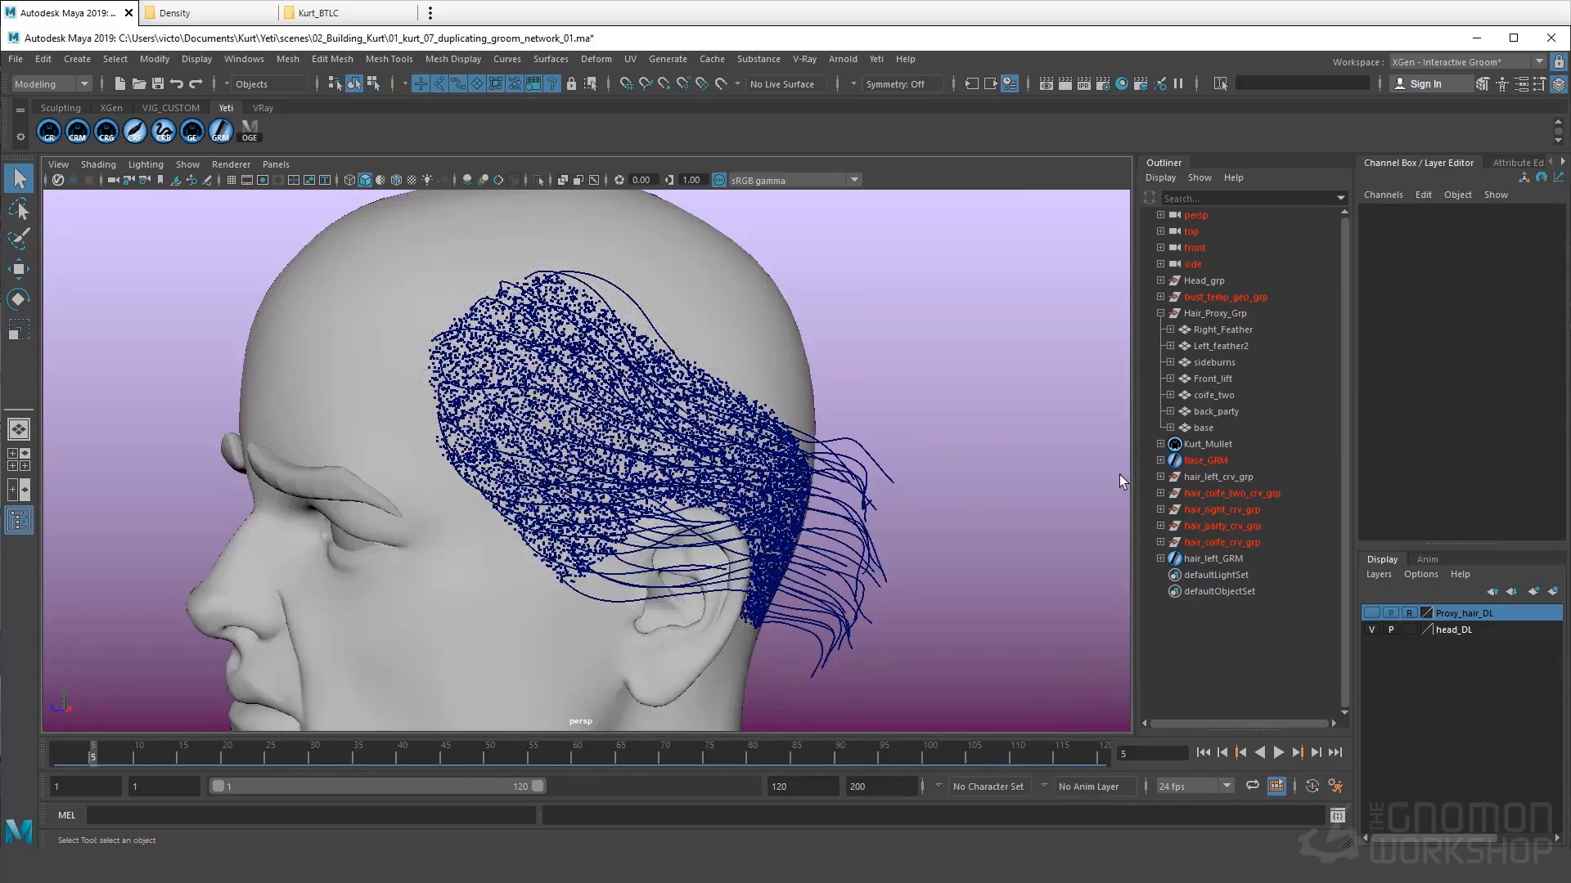
Step: Hide the hair_left_crv_grp guide curves, leaving the hair_left_GRM groom shown on the head
{"action": "left_click", "coordinate": [1215, 480]}
{"action": "key", "text": "ctrl+h"}
{"action": "left_click", "coordinate": [863, 470]}
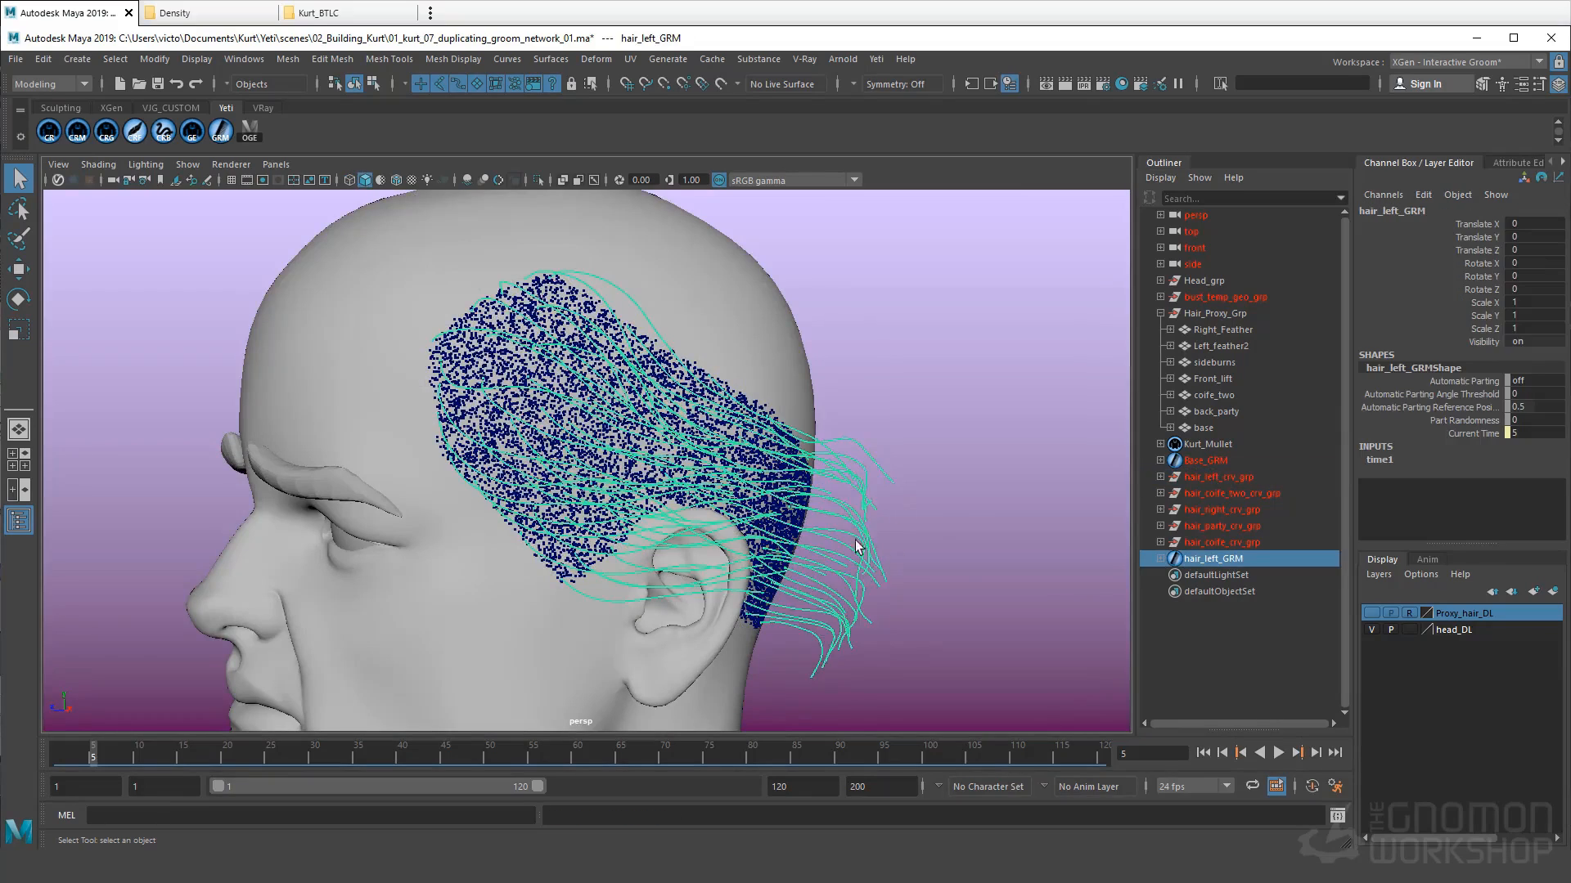
{"action": "left_click_drag", "start_coordinate": [856, 550], "coordinate": [947, 568], "text": "alt"}
{"action": "left_click_drag", "start_coordinate": [758, 502], "coordinate": [556, 573], "text": "alt"}
Step: In the Yeti graph of Kurt_Mullet, rename the duplicated Base_GRM1 import node as hair_left_GRM
{"action": "left_click", "coordinate": [191, 131]}
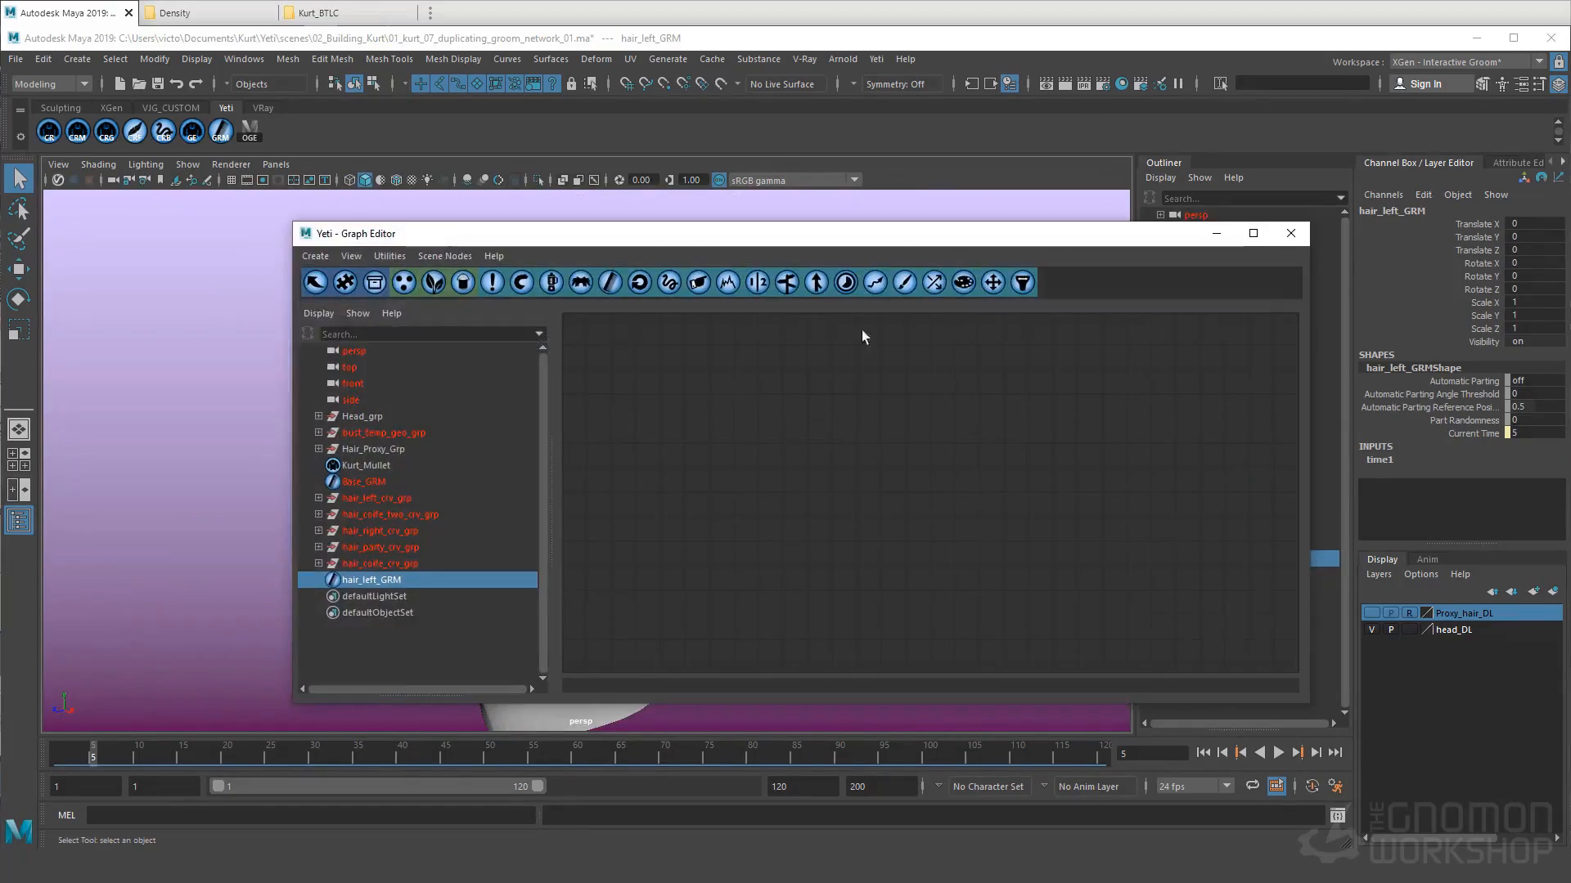
{"action": "left_click", "coordinate": [378, 464]}
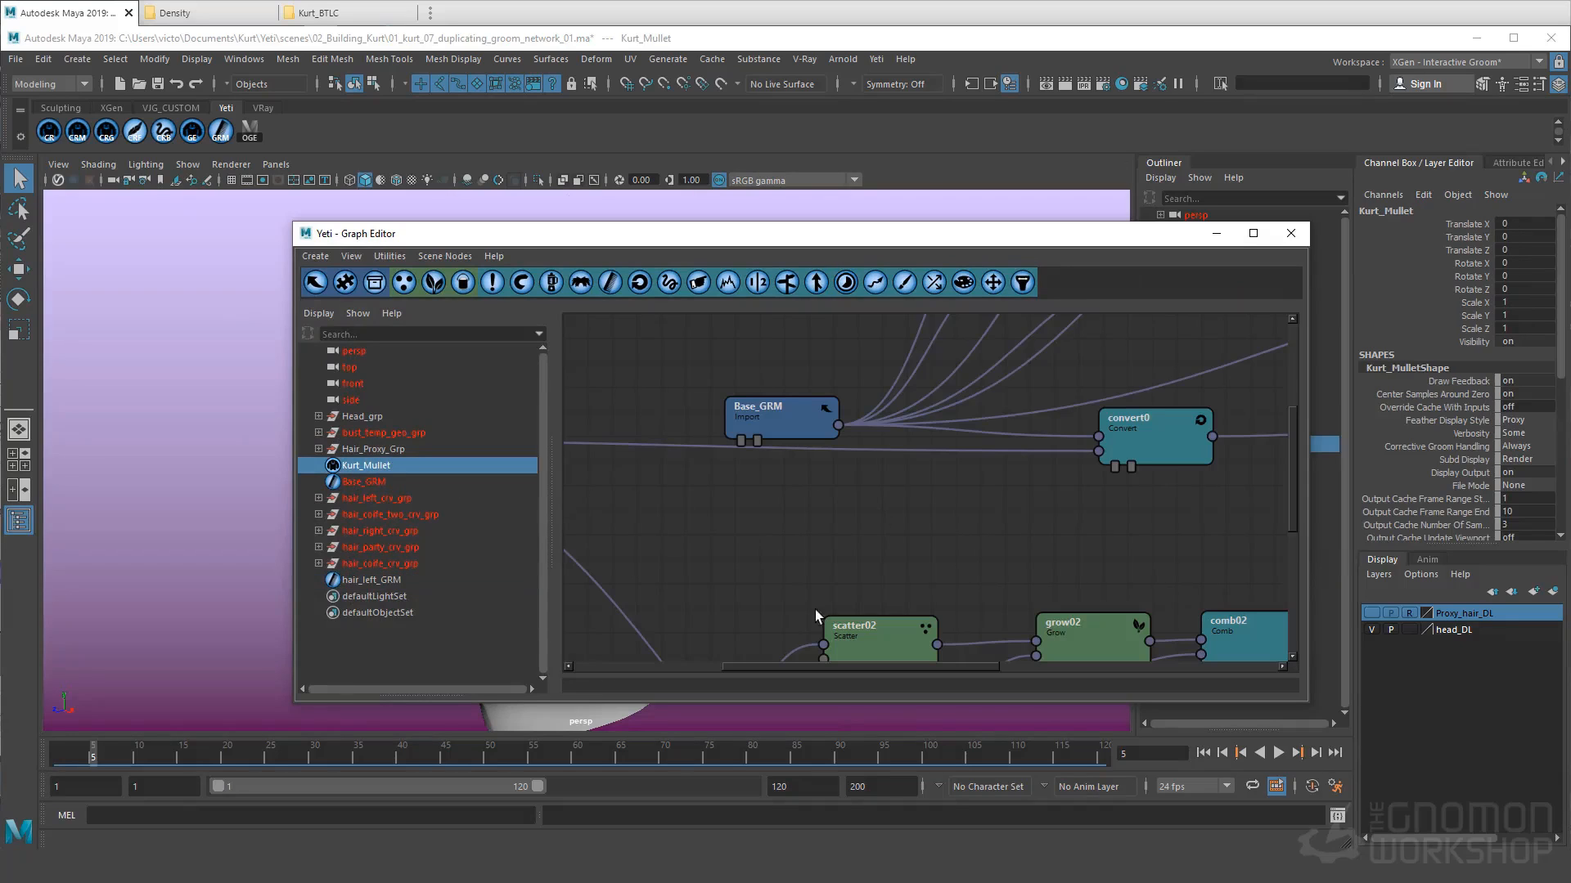
{"action": "key", "text": "a"}
{"action": "scroll", "coordinate": [834, 581], "scroll_direction": "up", "scroll_amount": 4}
{"action": "middle_click_drag", "start_coordinate": [845, 507], "coordinate": [844, 401], "text": "alt"}
{"action": "double_click", "coordinate": [732, 624]}
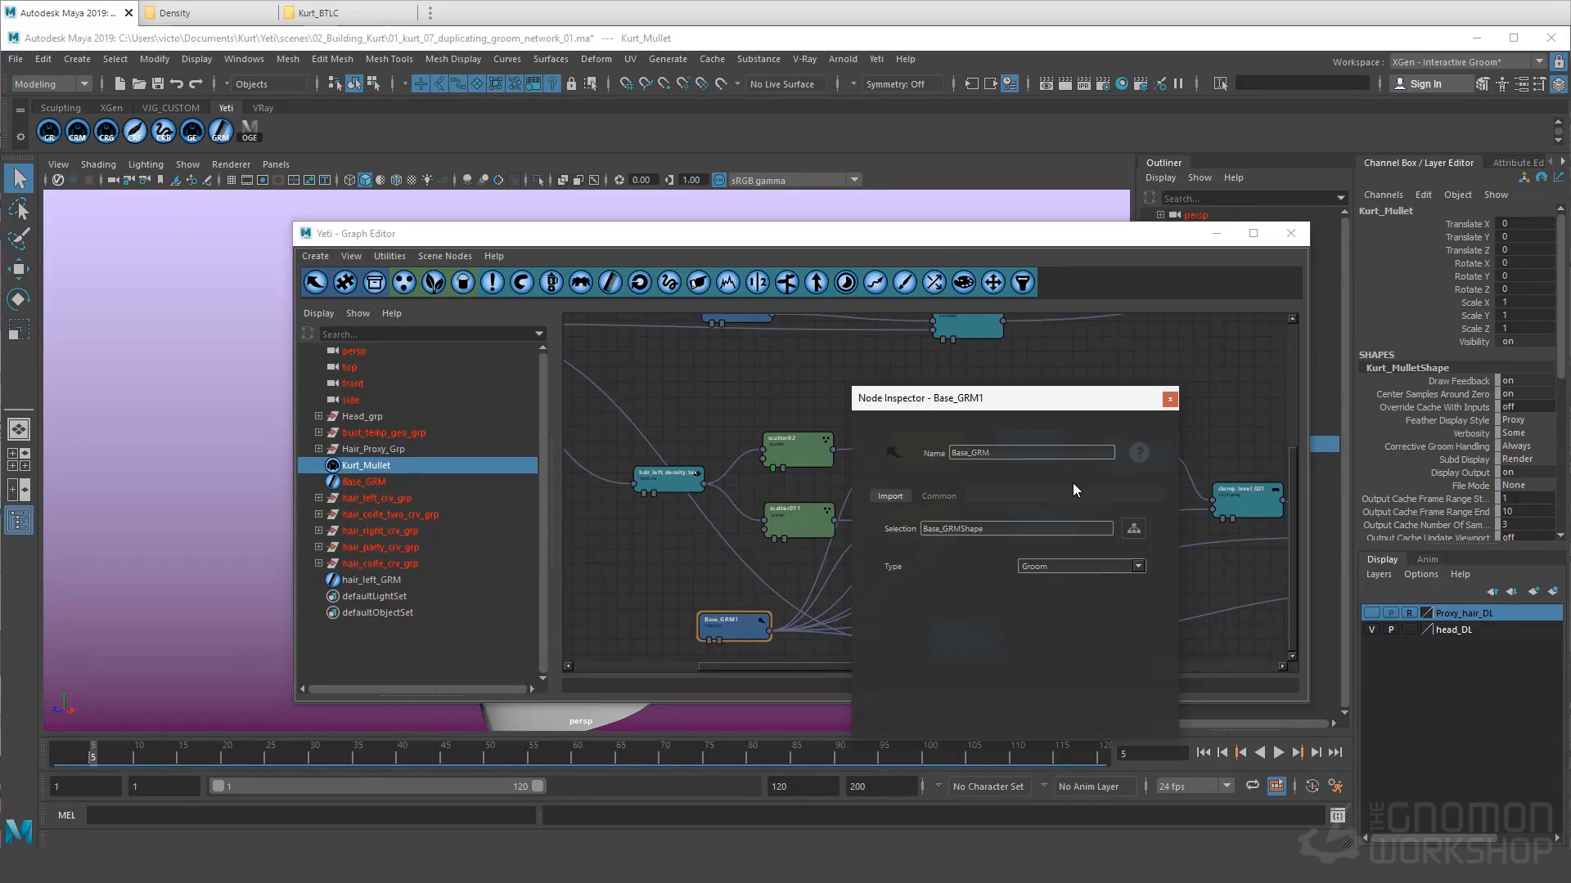
{"action": "type", "text": "hair_left"}
{"action": "key", "text": "Delete"}
{"action": "key", "text": "Delete"}
{"action": "key", "text": "Delete"}
{"action": "key", "text": "Delete"}
{"action": "left_click", "coordinate": [1134, 528]}
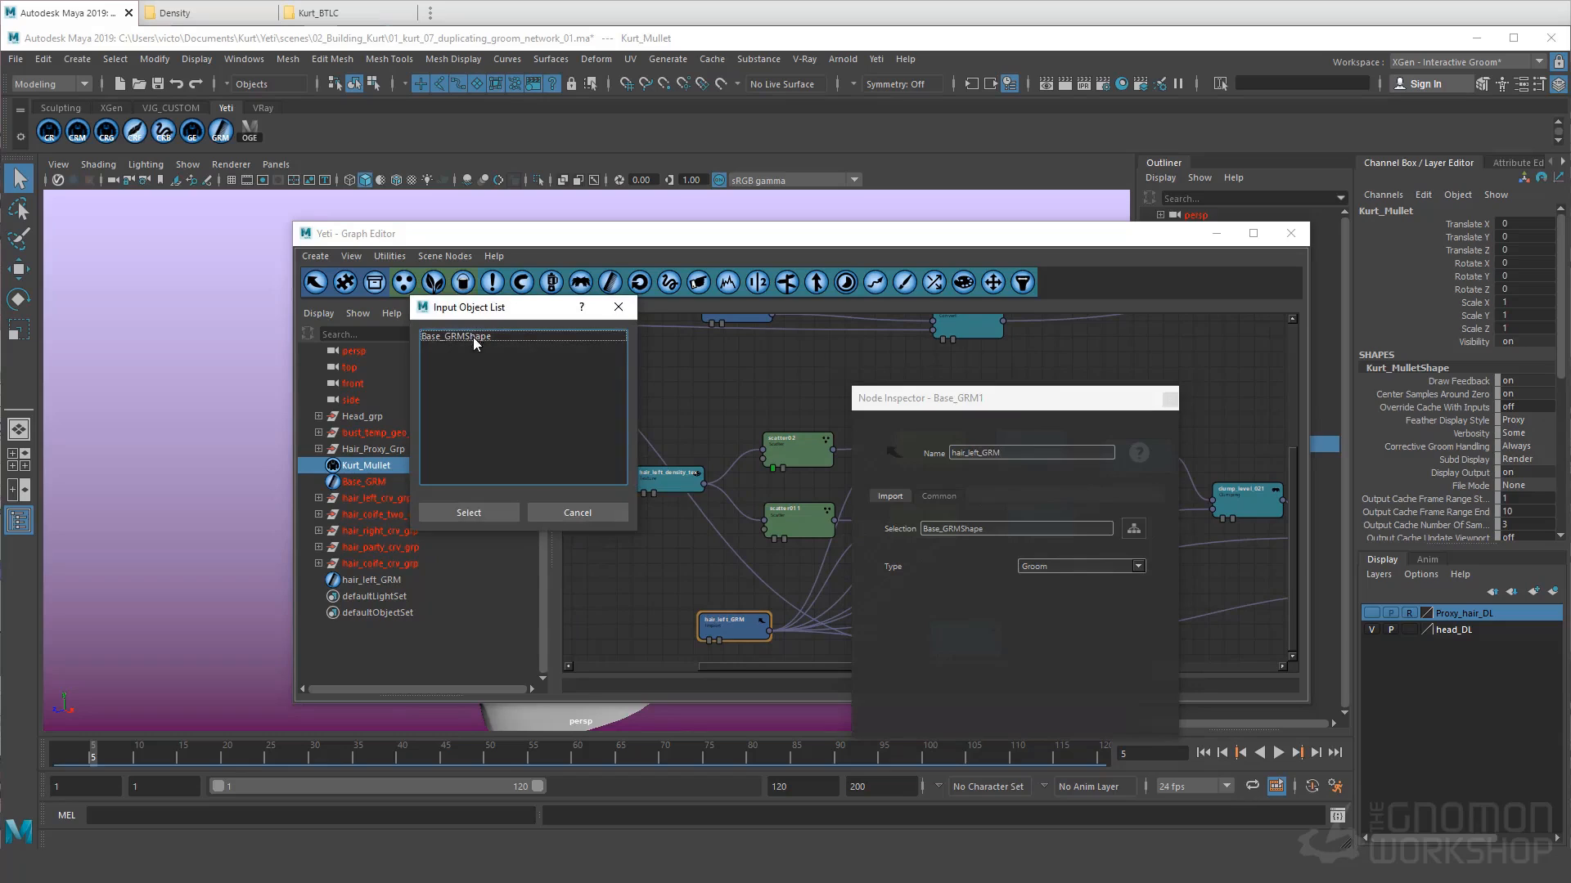
{"action": "left_click_drag", "start_coordinate": [472, 317], "coordinate": [628, 347]}
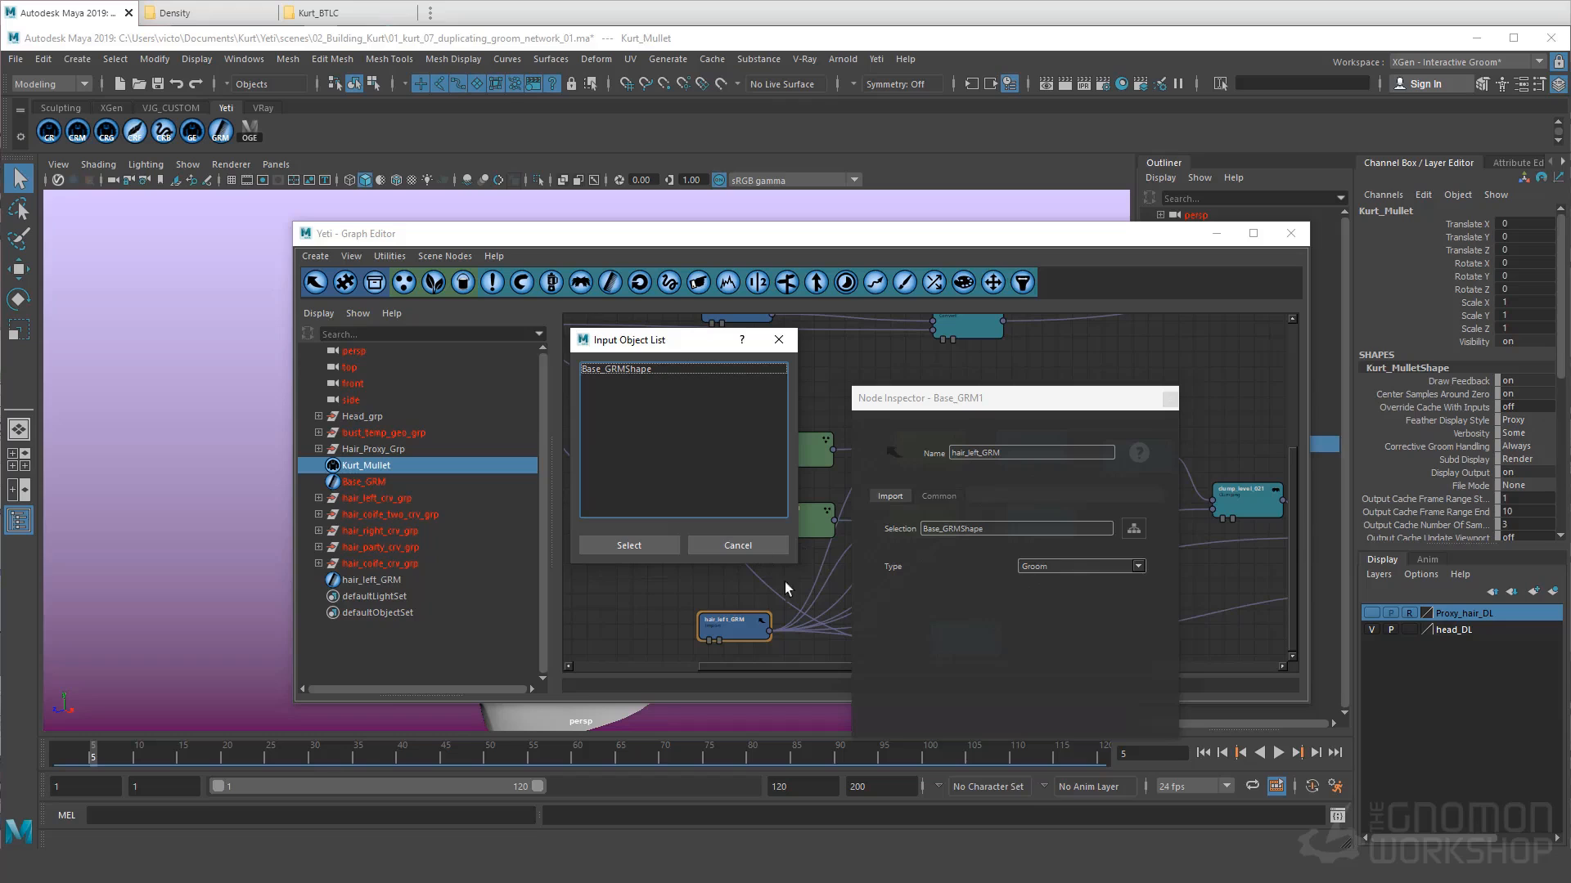
{"action": "left_click", "coordinate": [753, 546]}
{"action": "left_click", "coordinate": [1169, 399]}
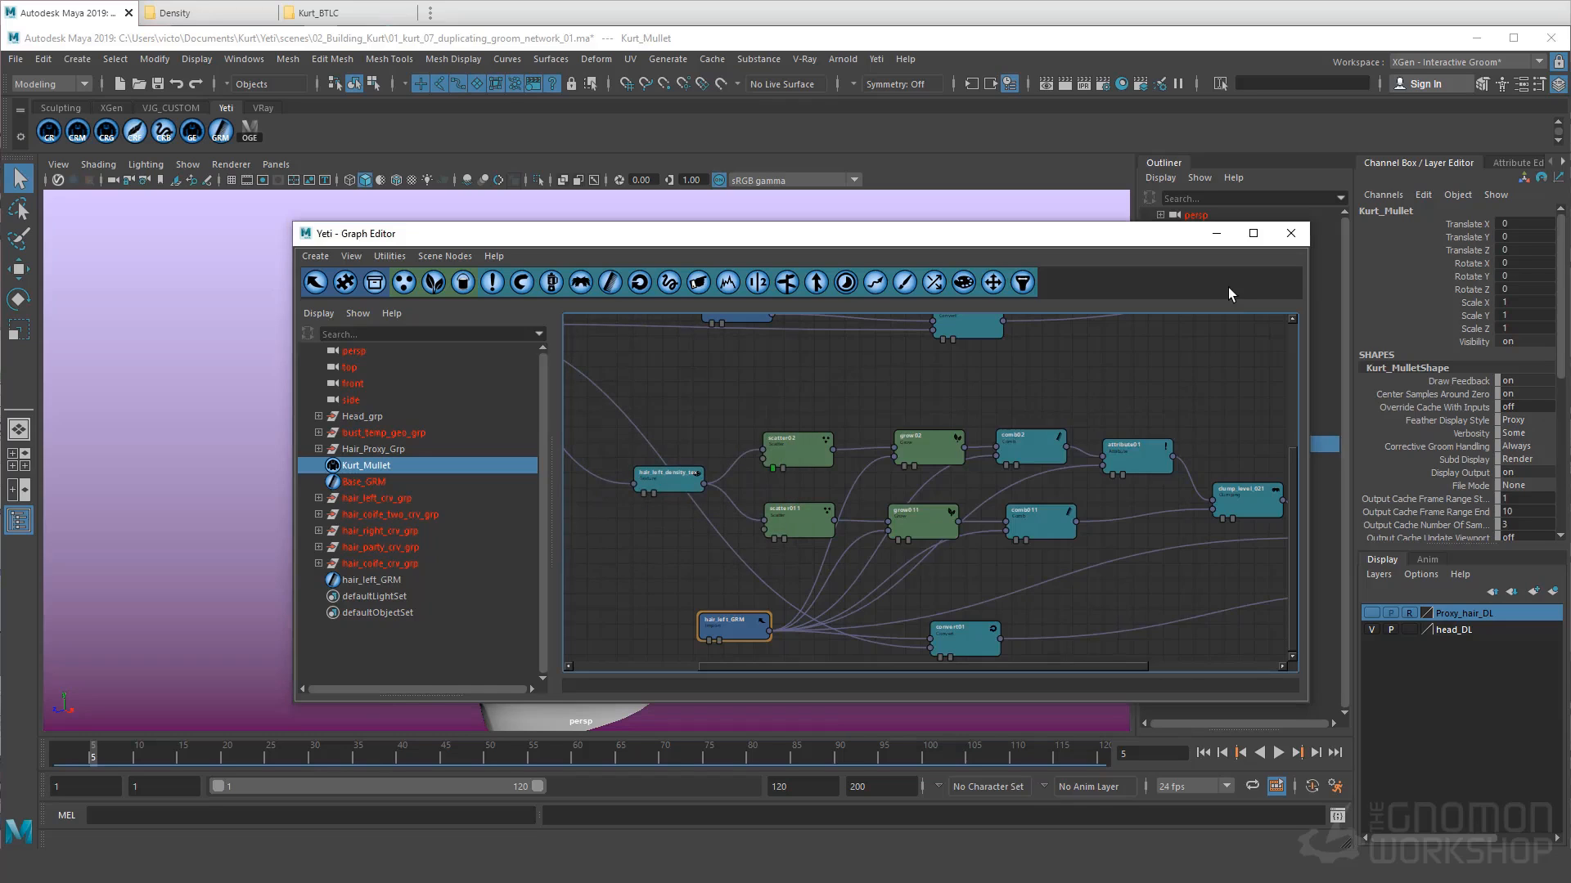
Step: Add the hair_left_GRM groom to the input grooms of the Kurt_Mullet shape
{"action": "left_click", "coordinate": [1227, 239]}
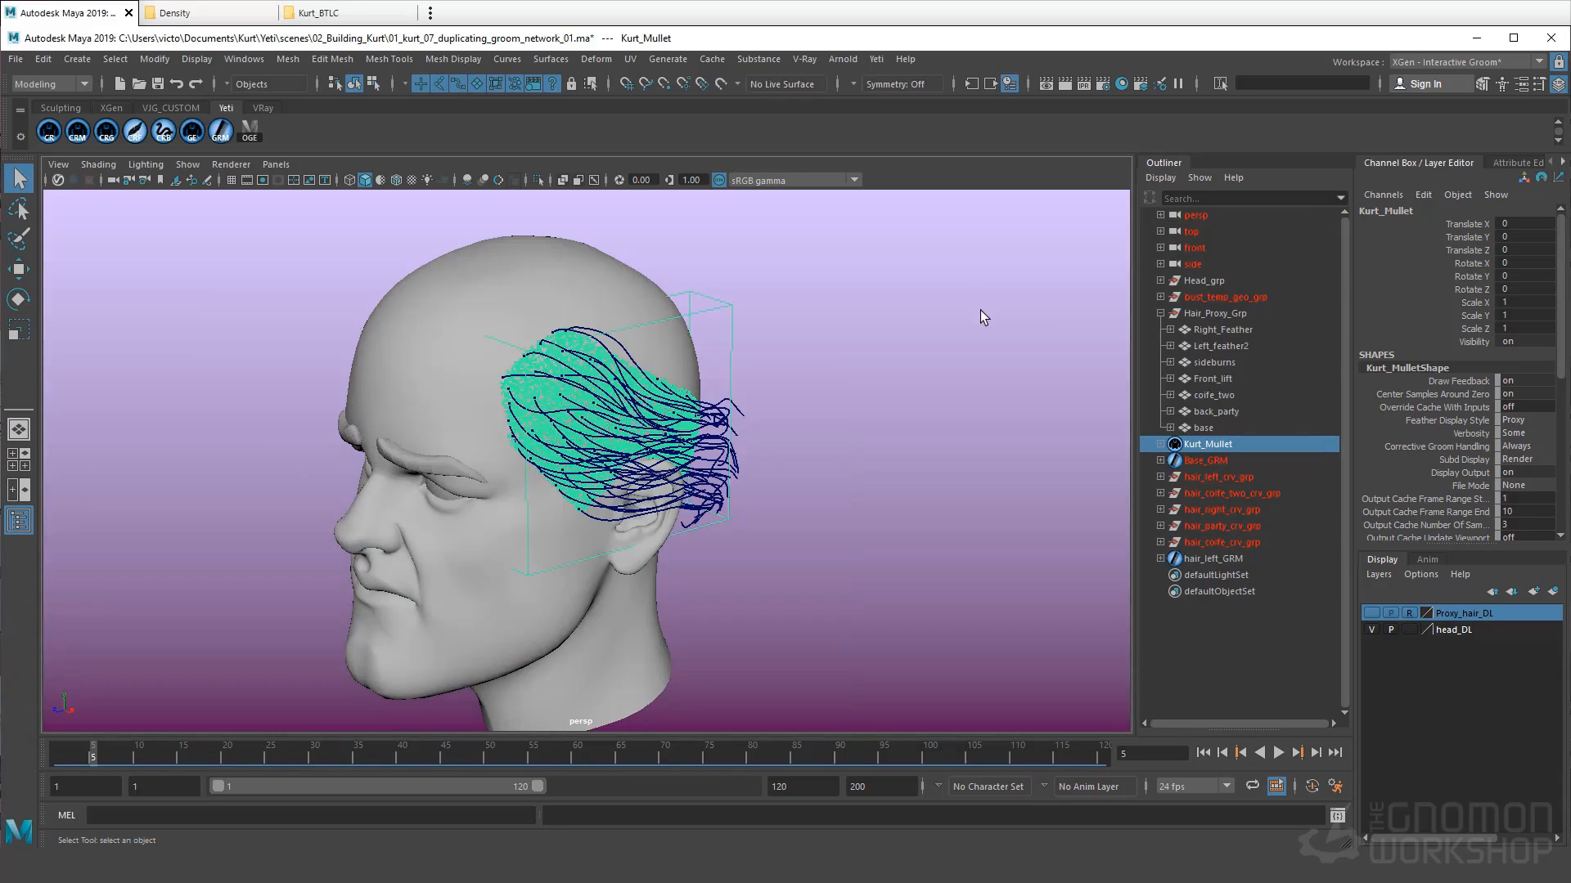
{"action": "left_click", "coordinate": [1514, 162]}
{"action": "left_click", "coordinate": [1301, 207]}
{"action": "left_click", "coordinate": [1240, 350]}
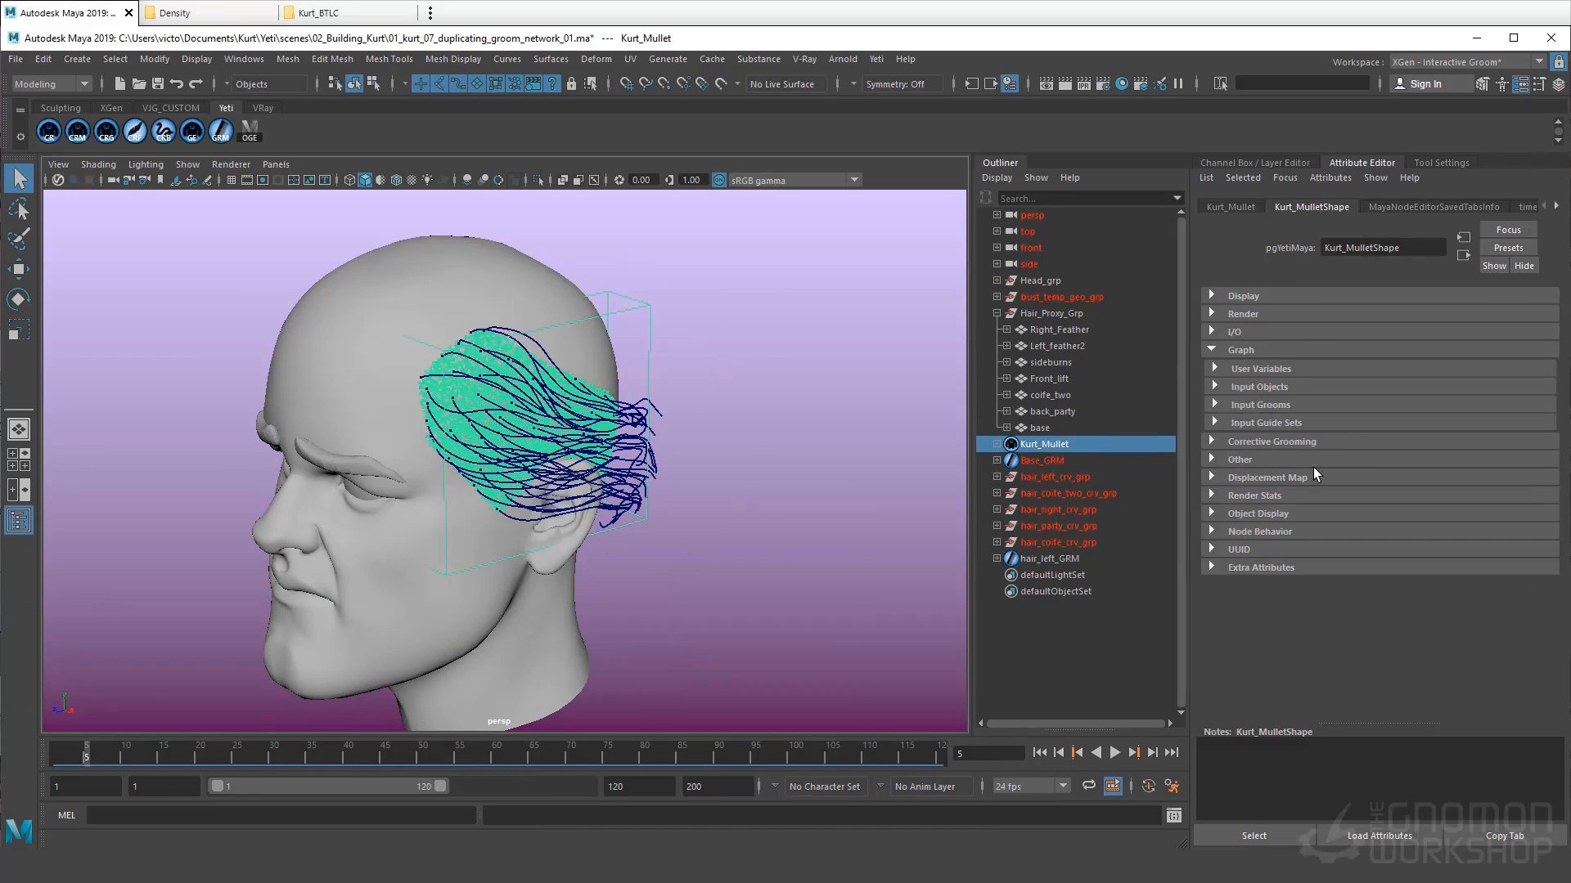
{"action": "left_click", "coordinate": [1259, 404]}
{"action": "left_click", "coordinate": [1256, 424]}
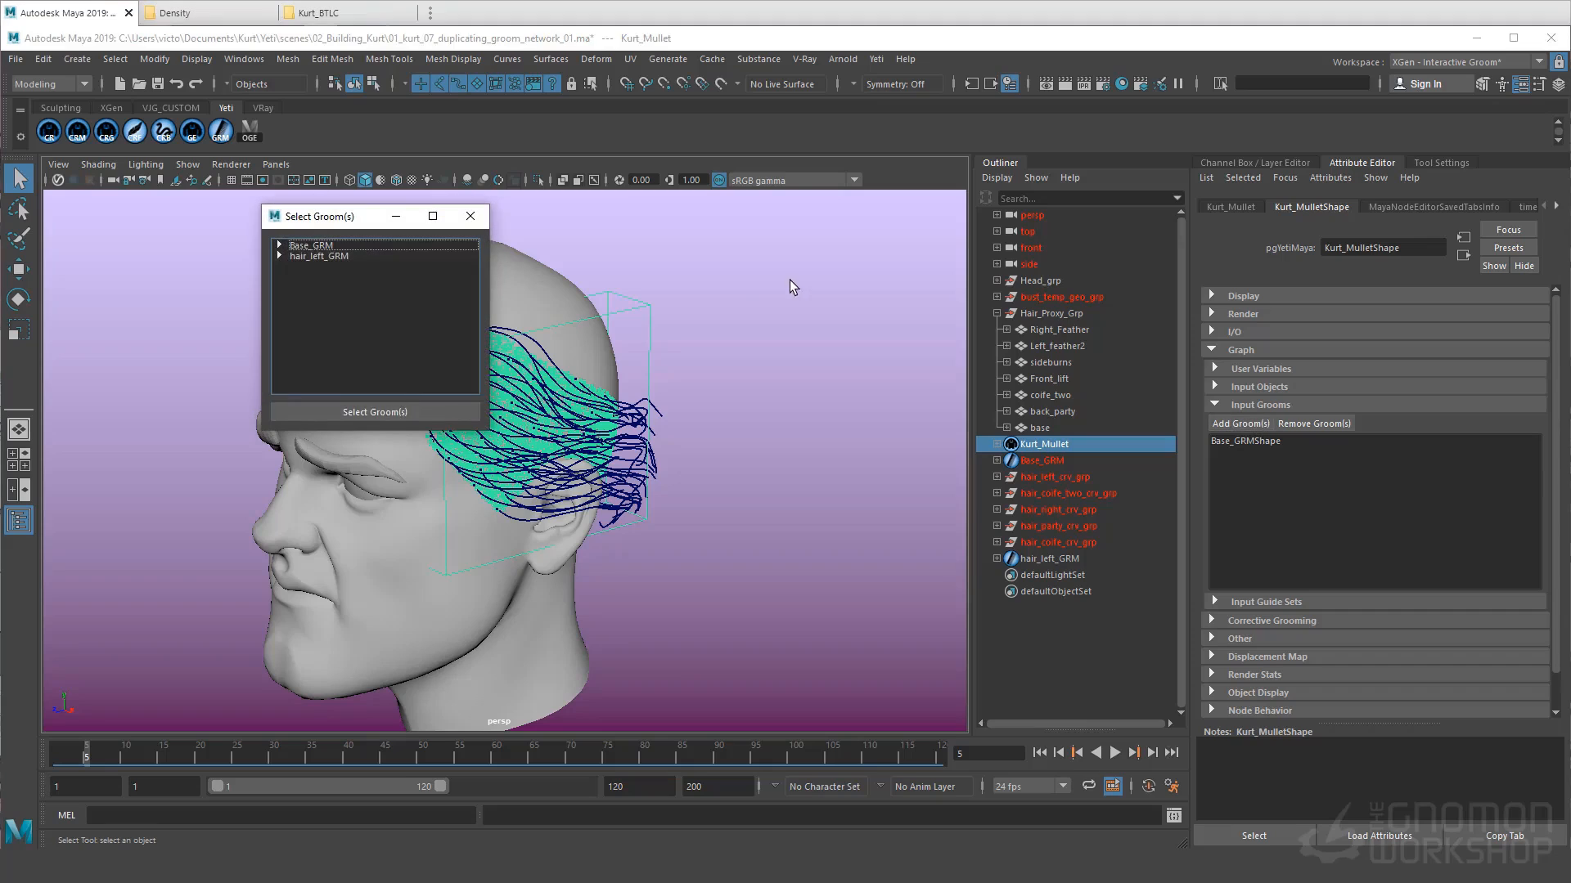
{"action": "left_click", "coordinate": [310, 255]}
{"action": "left_click", "coordinate": [373, 411]}
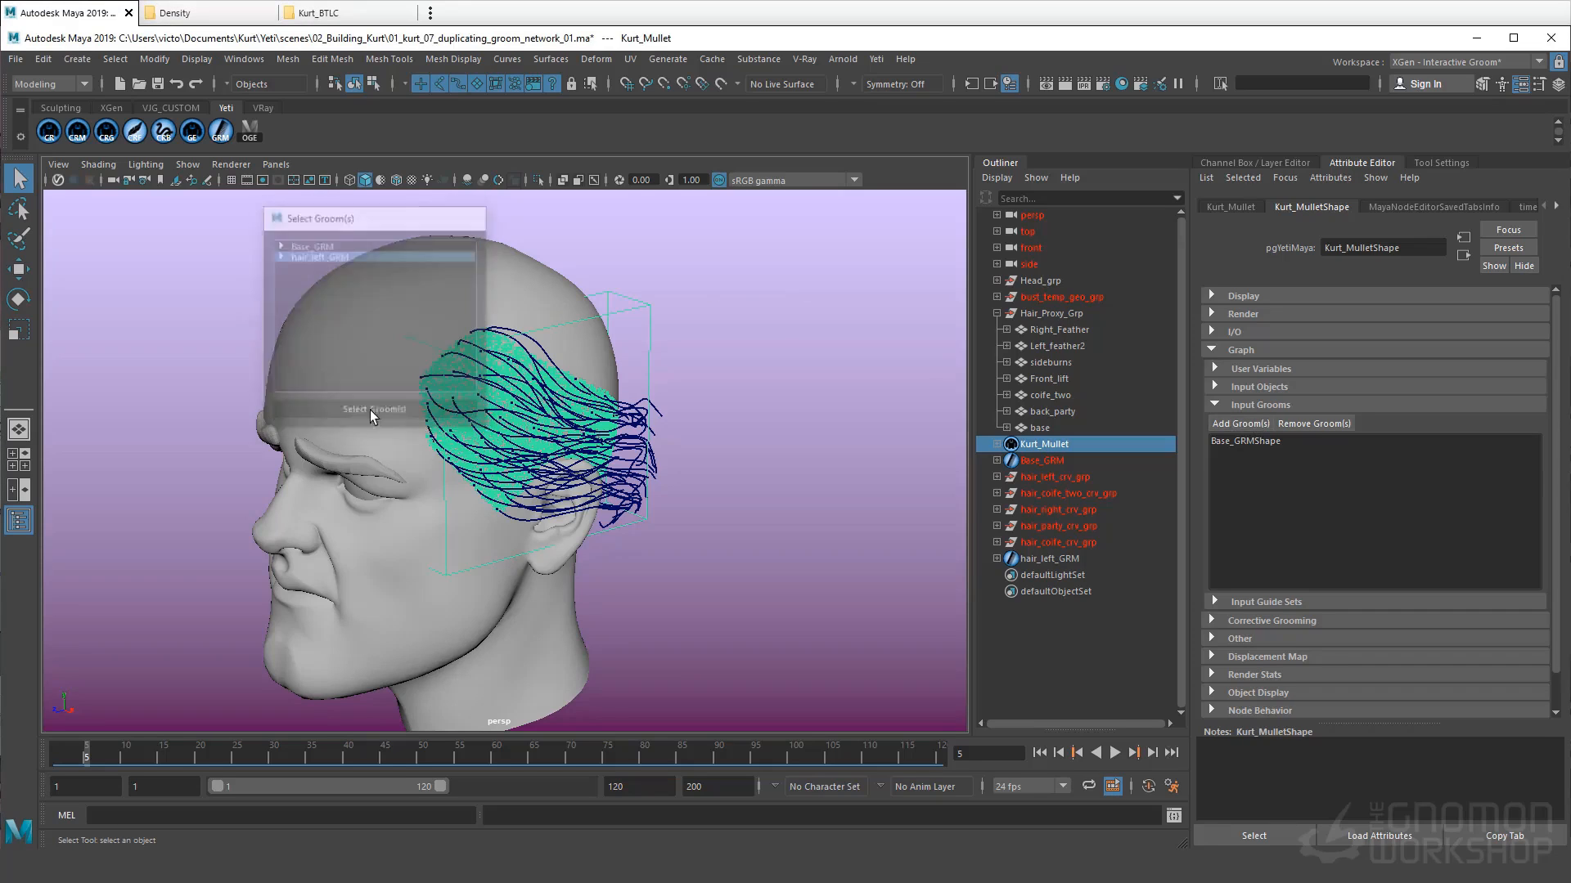
{"action": "left_click", "coordinate": [873, 358]}
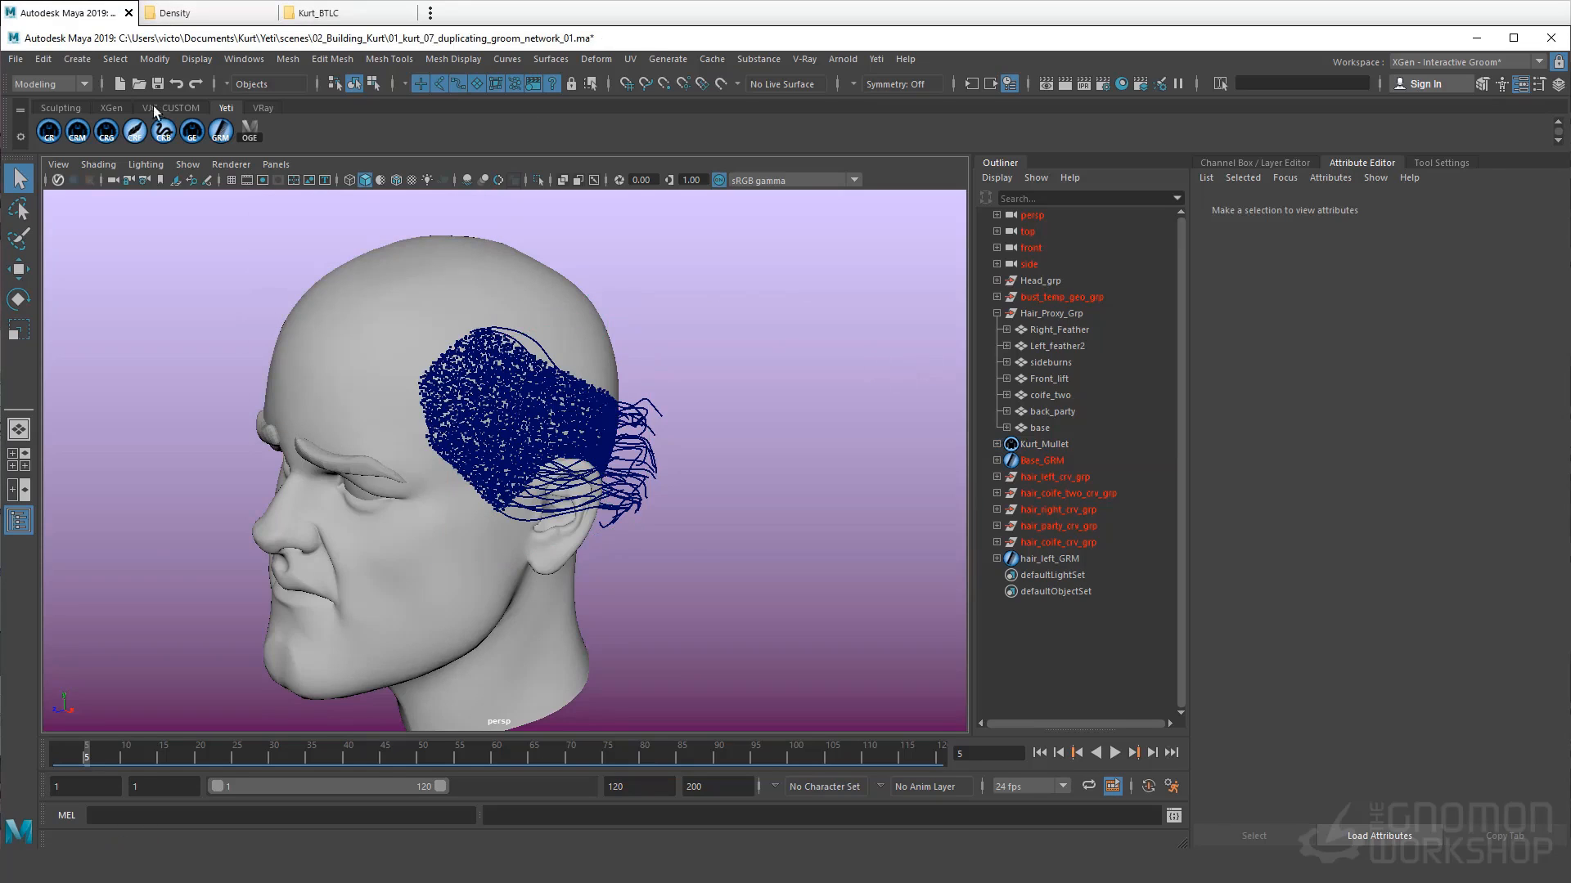
Step: Assign hair_left_GRMShape as the selection of the hair_left_GRM import node in the Kurt_Mullet graph
{"action": "left_click", "coordinate": [191, 131]}
{"action": "left_click", "coordinate": [417, 466]}
{"action": "scroll", "coordinate": [871, 566], "scroll_direction": "down", "scroll_amount": 3}
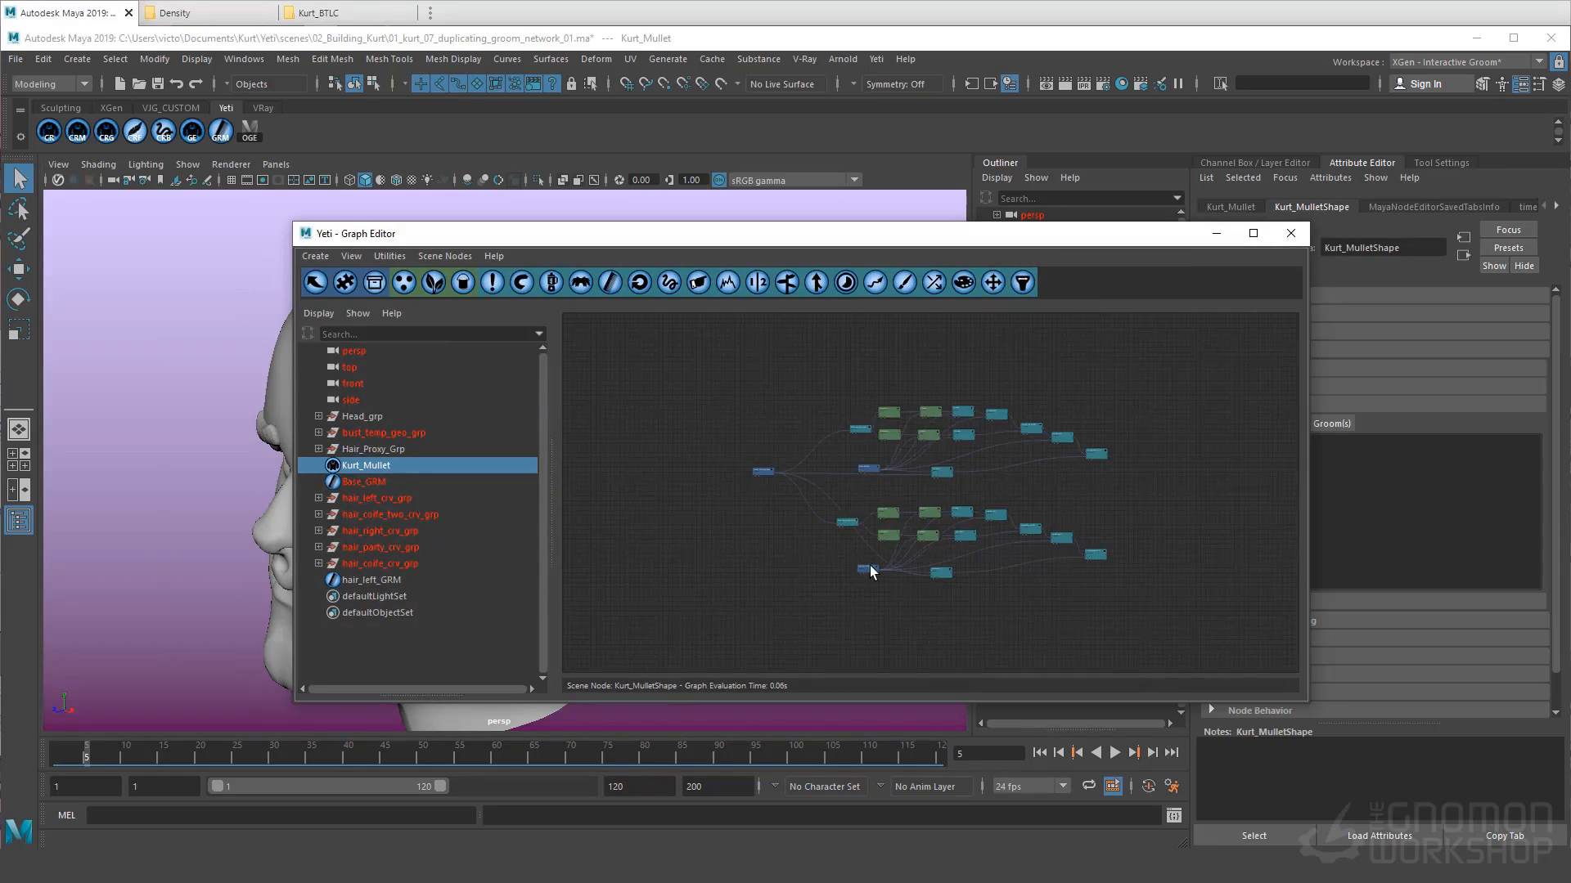
{"action": "double_click", "coordinate": [868, 563]}
{"action": "left_click", "coordinate": [1133, 528]}
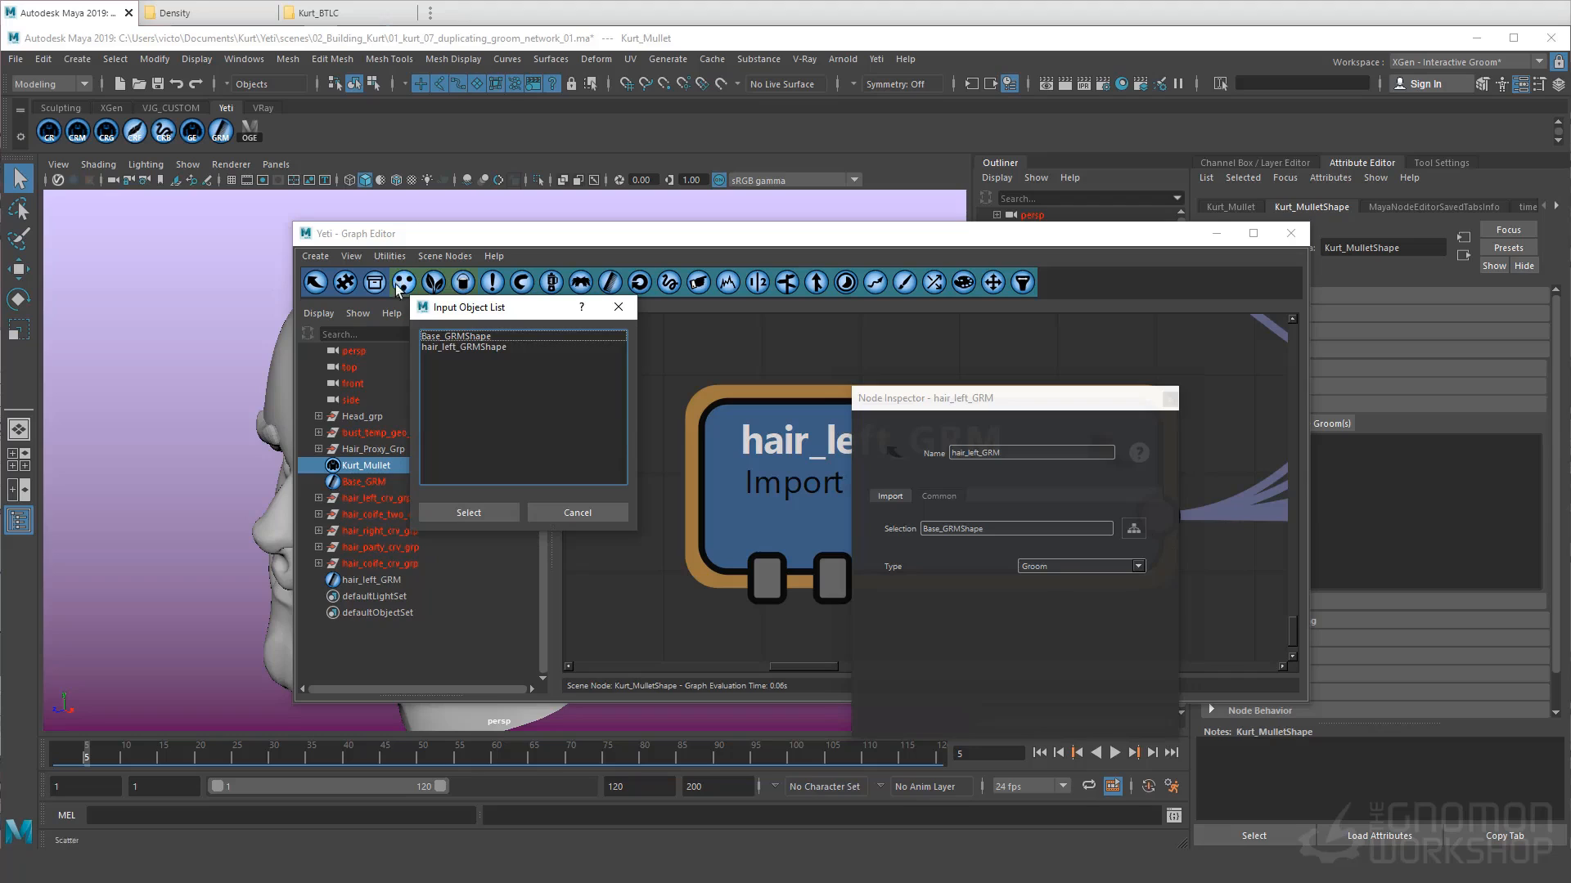
{"action": "left_click", "coordinate": [460, 347]}
{"action": "left_click", "coordinate": [493, 513]}
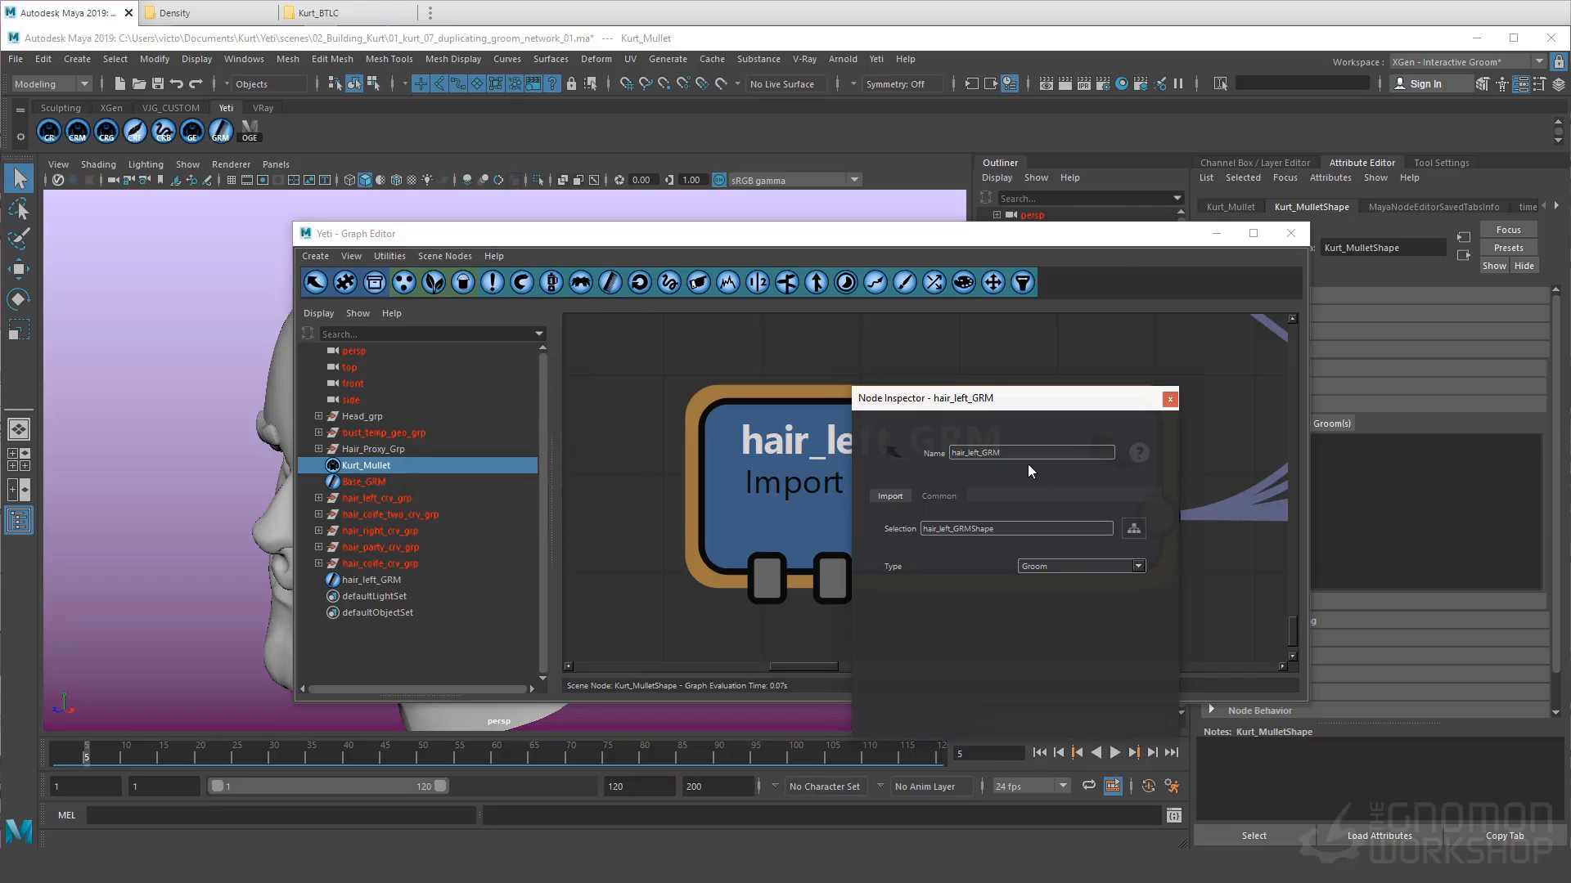
{"action": "left_click", "coordinate": [1170, 401]}
{"action": "scroll", "coordinate": [1052, 404], "scroll_direction": "down", "scroll_amount": 5}
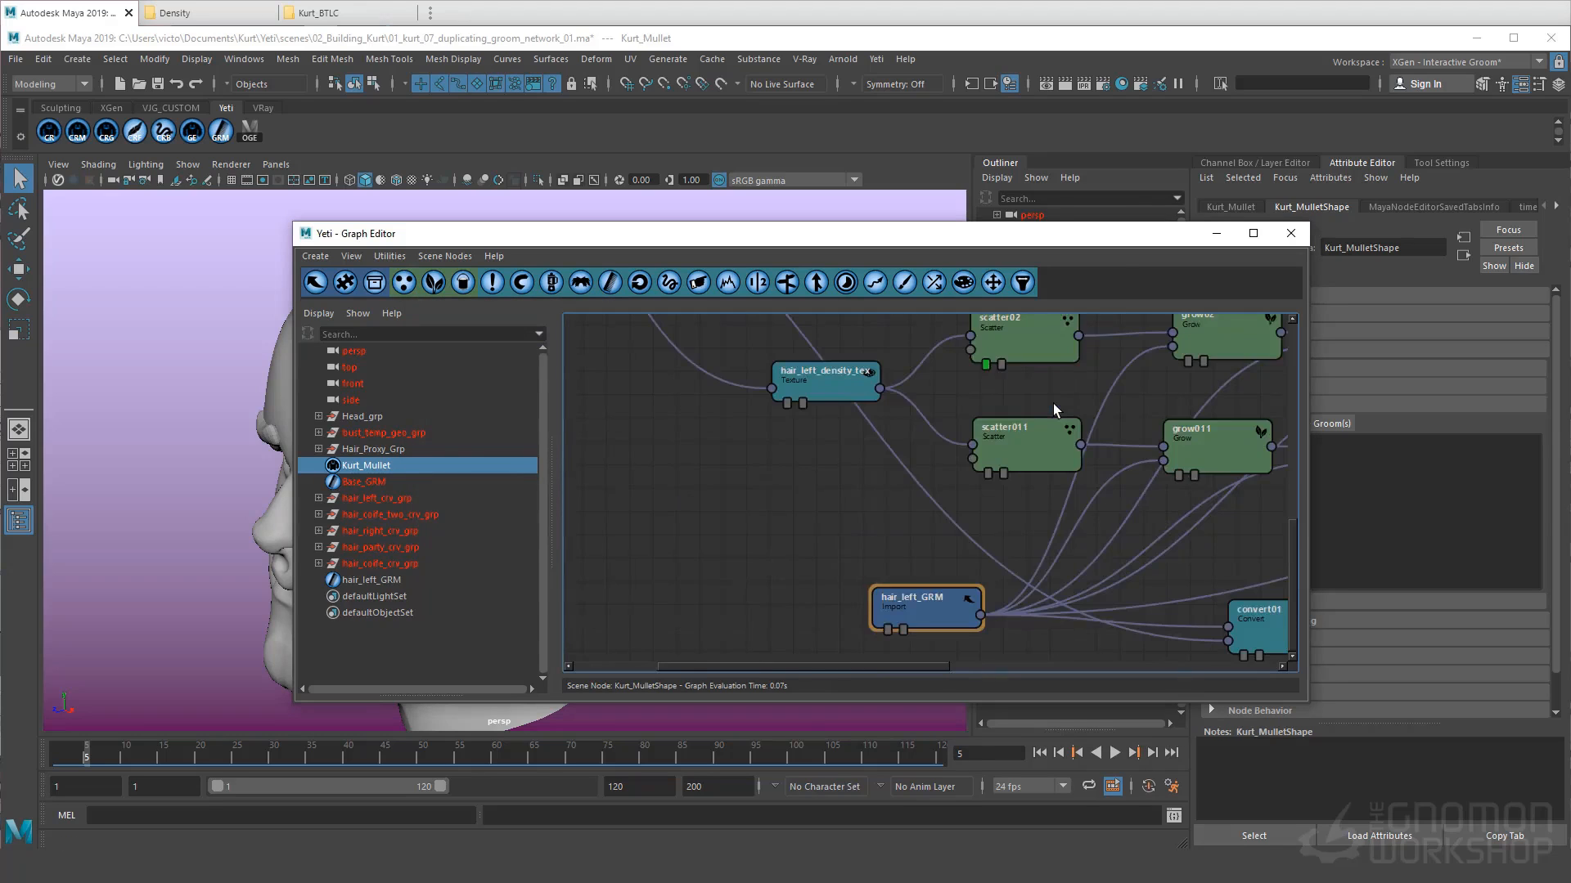
Step: Display the comb02 and attribute01 outputs of the left hair network and examine the hair on the head
{"action": "left_click", "coordinate": [1006, 570]}
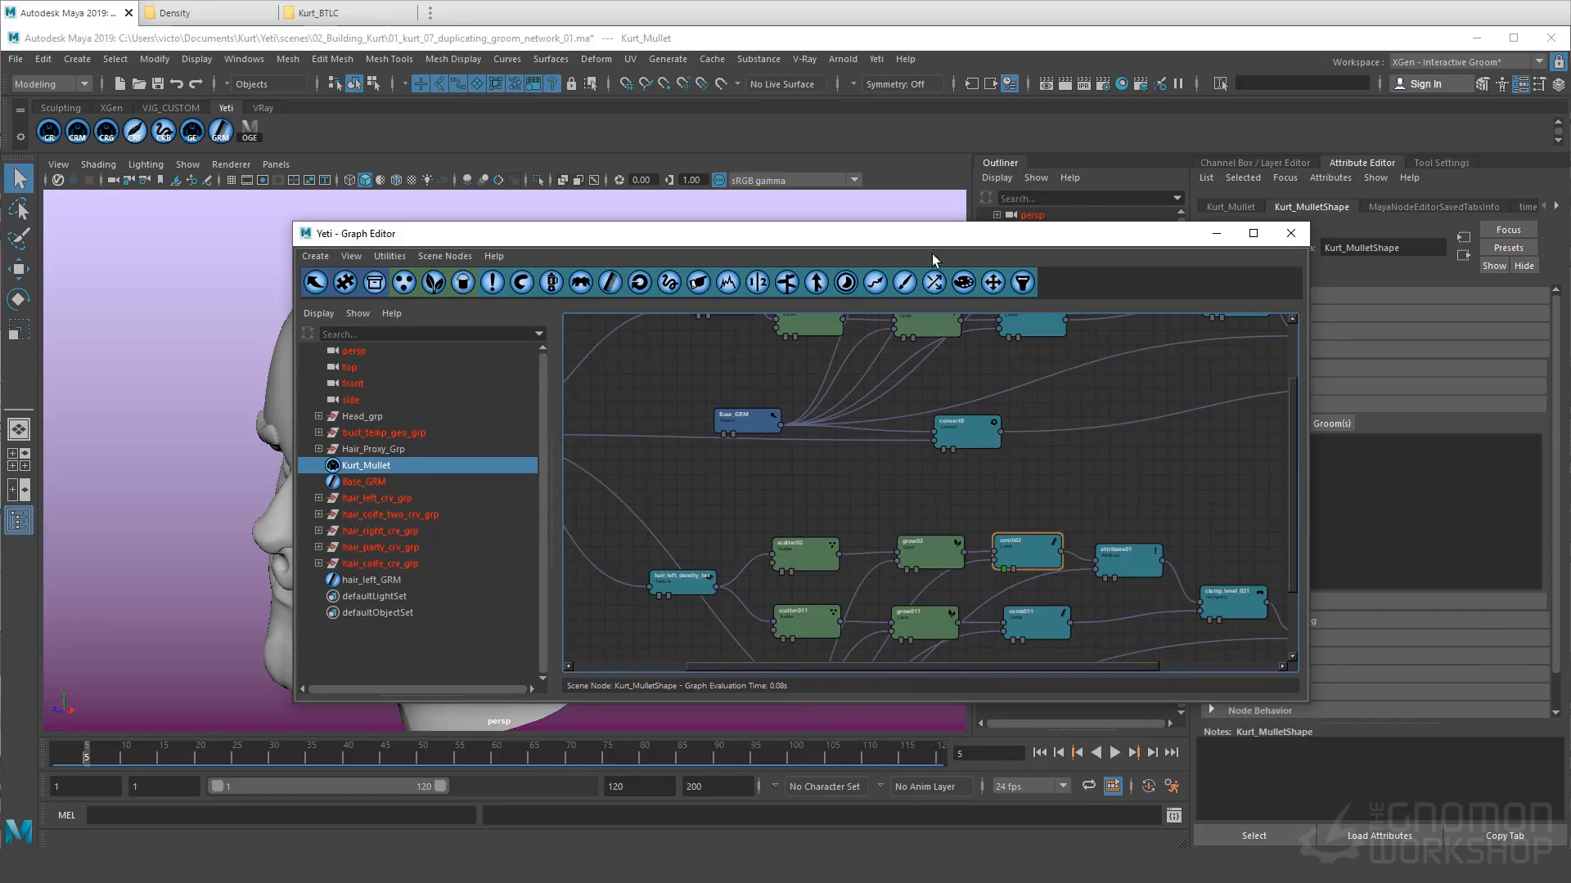
{"action": "left_click_drag", "start_coordinate": [931, 235], "coordinate": [805, 223]}
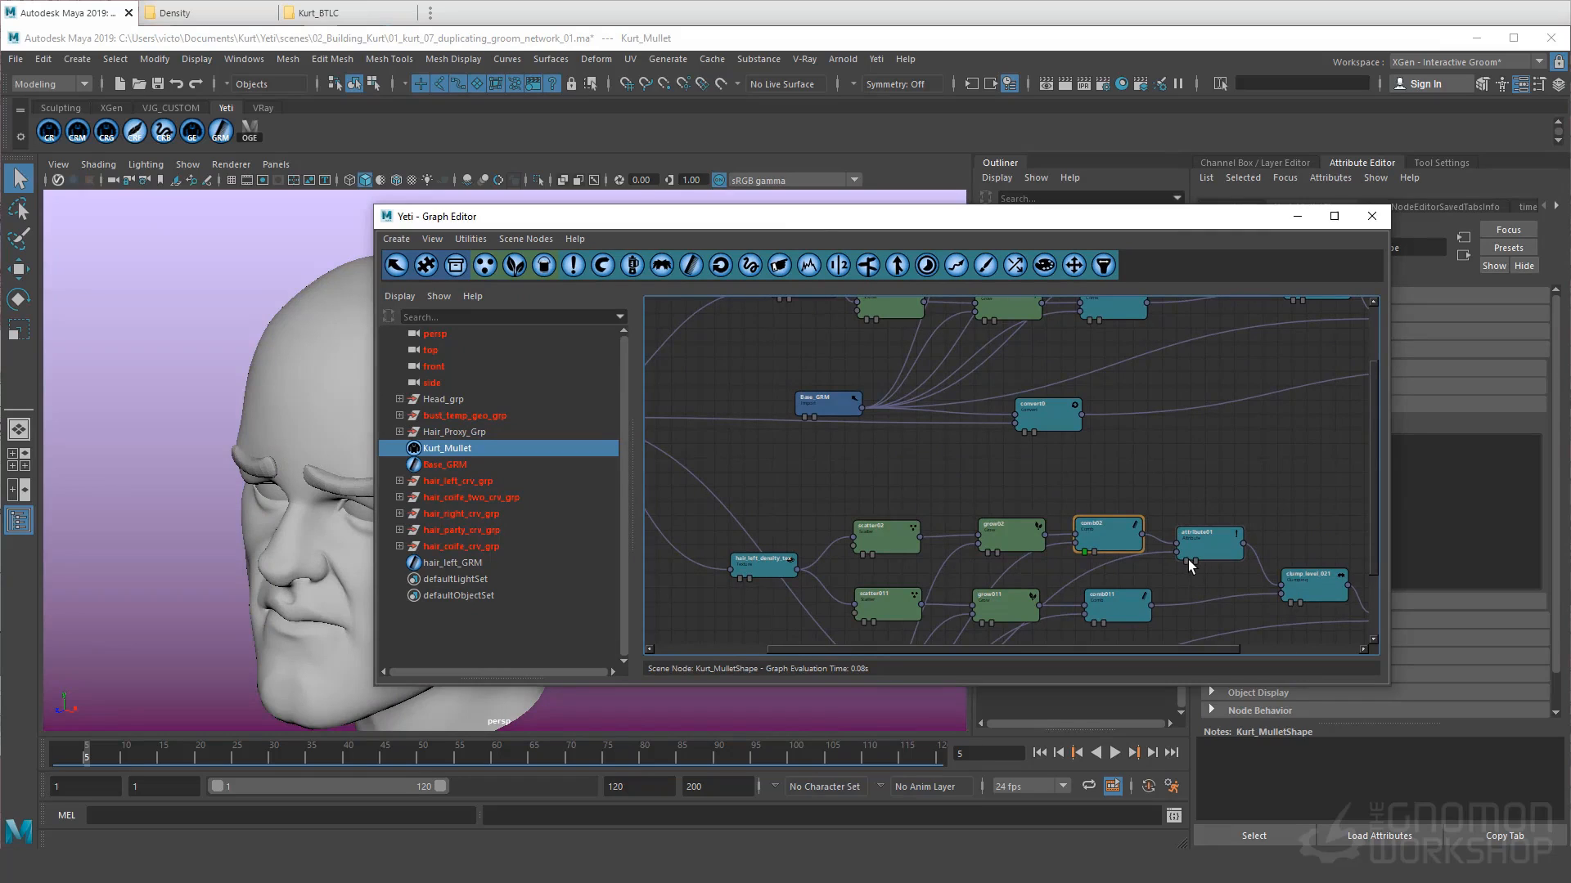
{"action": "left_click", "coordinate": [1188, 564]}
{"action": "left_click_drag", "start_coordinate": [956, 222], "coordinate": [1299, 194]}
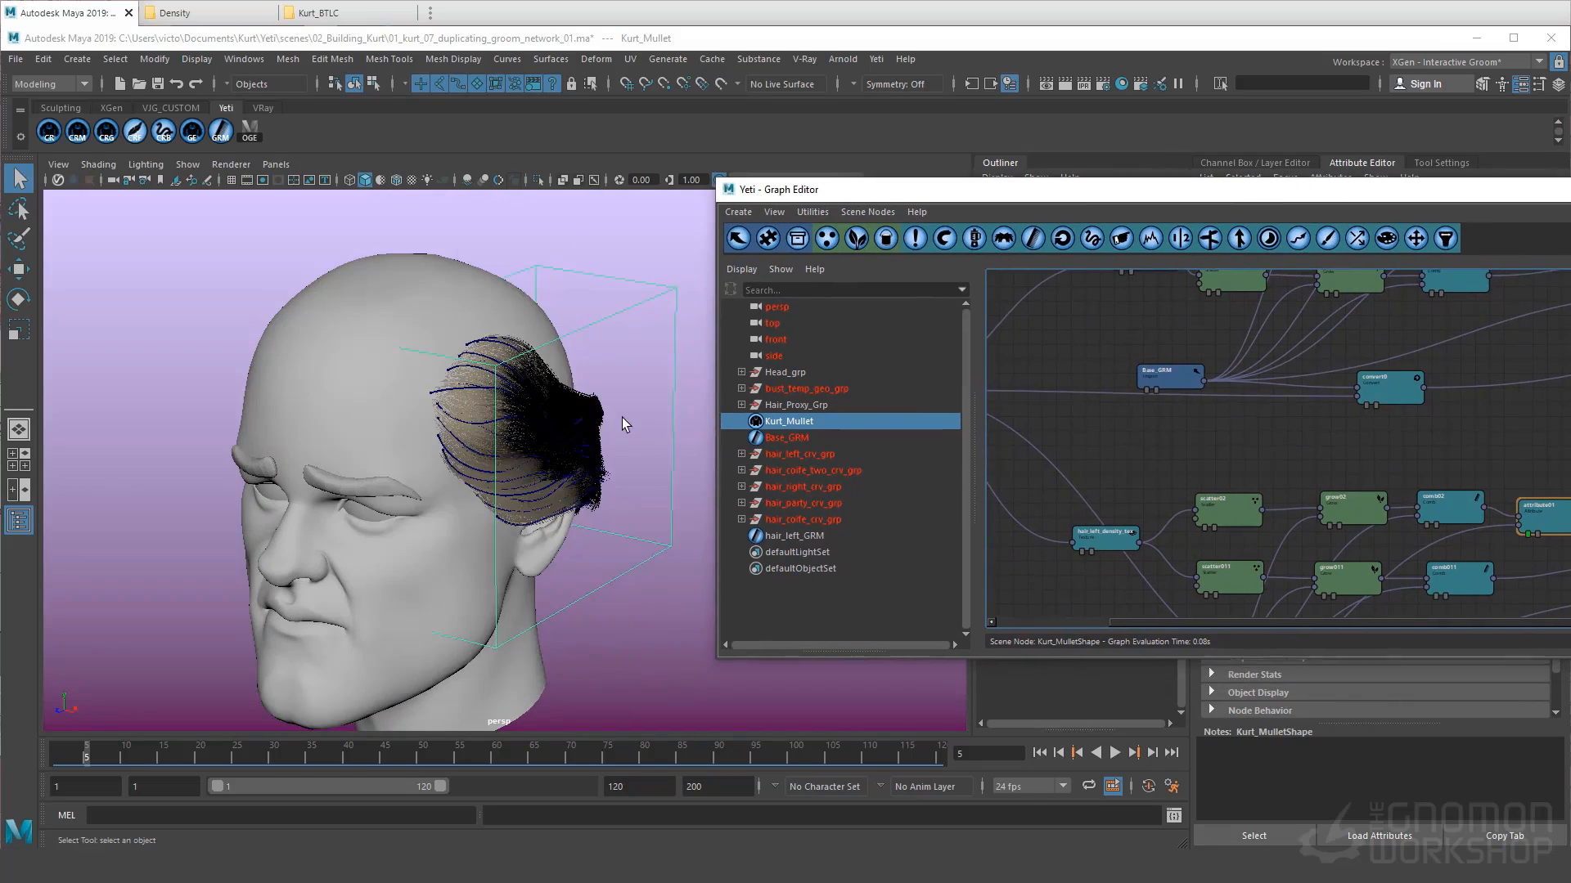
{"action": "left_click_drag", "start_coordinate": [622, 417], "coordinate": [469, 421], "text": "alt"}
{"action": "right_click_drag", "start_coordinate": [470, 421], "coordinate": [484, 413], "text": "alt"}
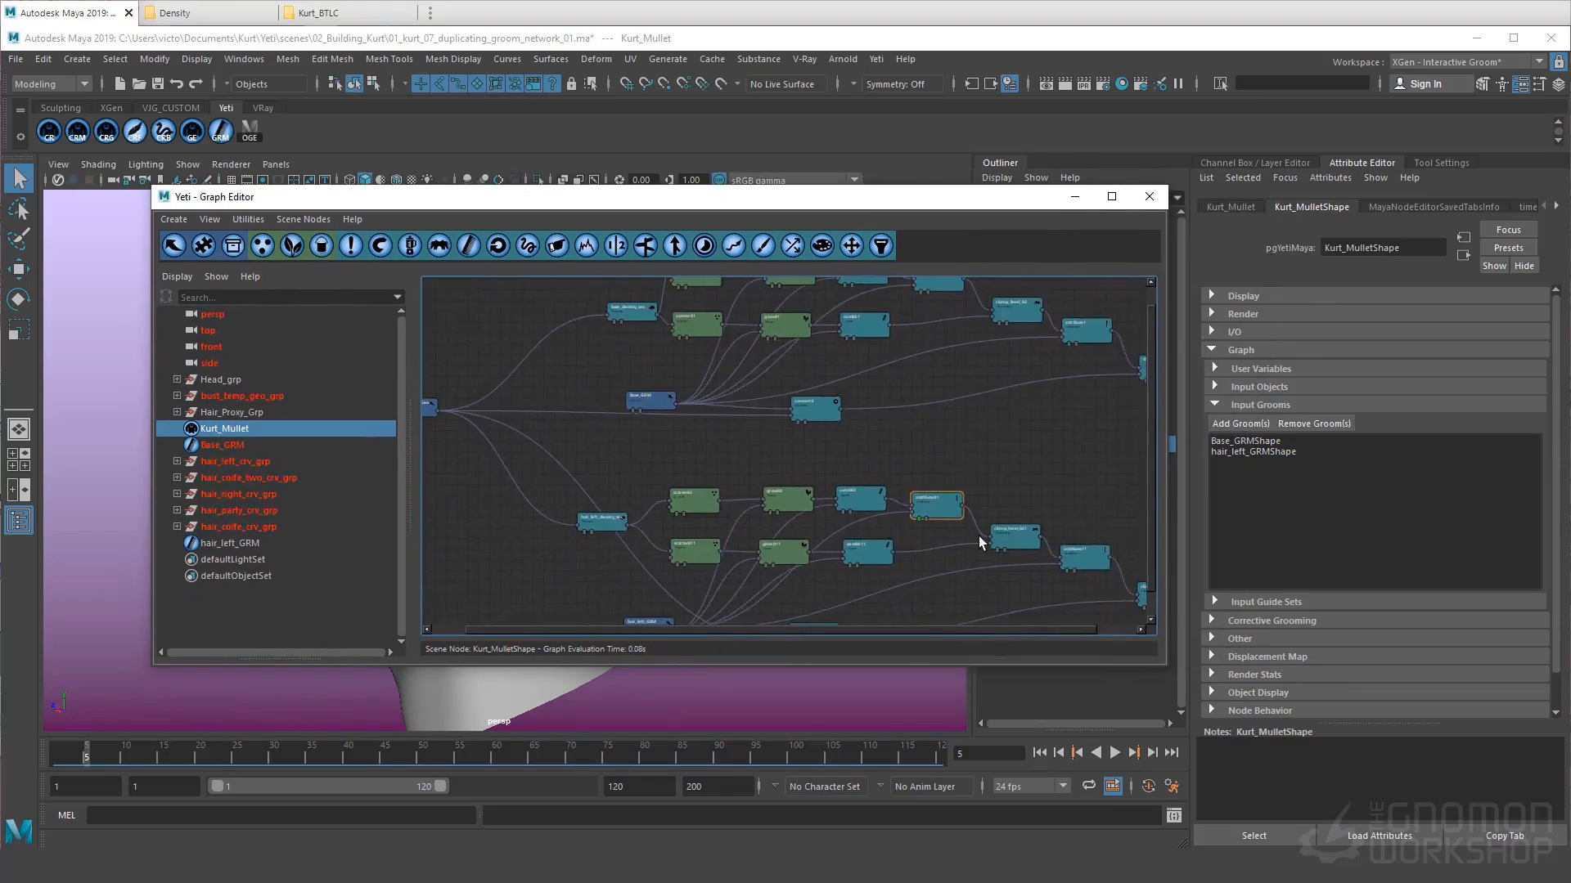
Step: Delete the attribute01 node and connect comb02 directly into clump_level_021
{"action": "scroll", "coordinate": [978, 537], "scroll_direction": "up", "scroll_amount": 3}
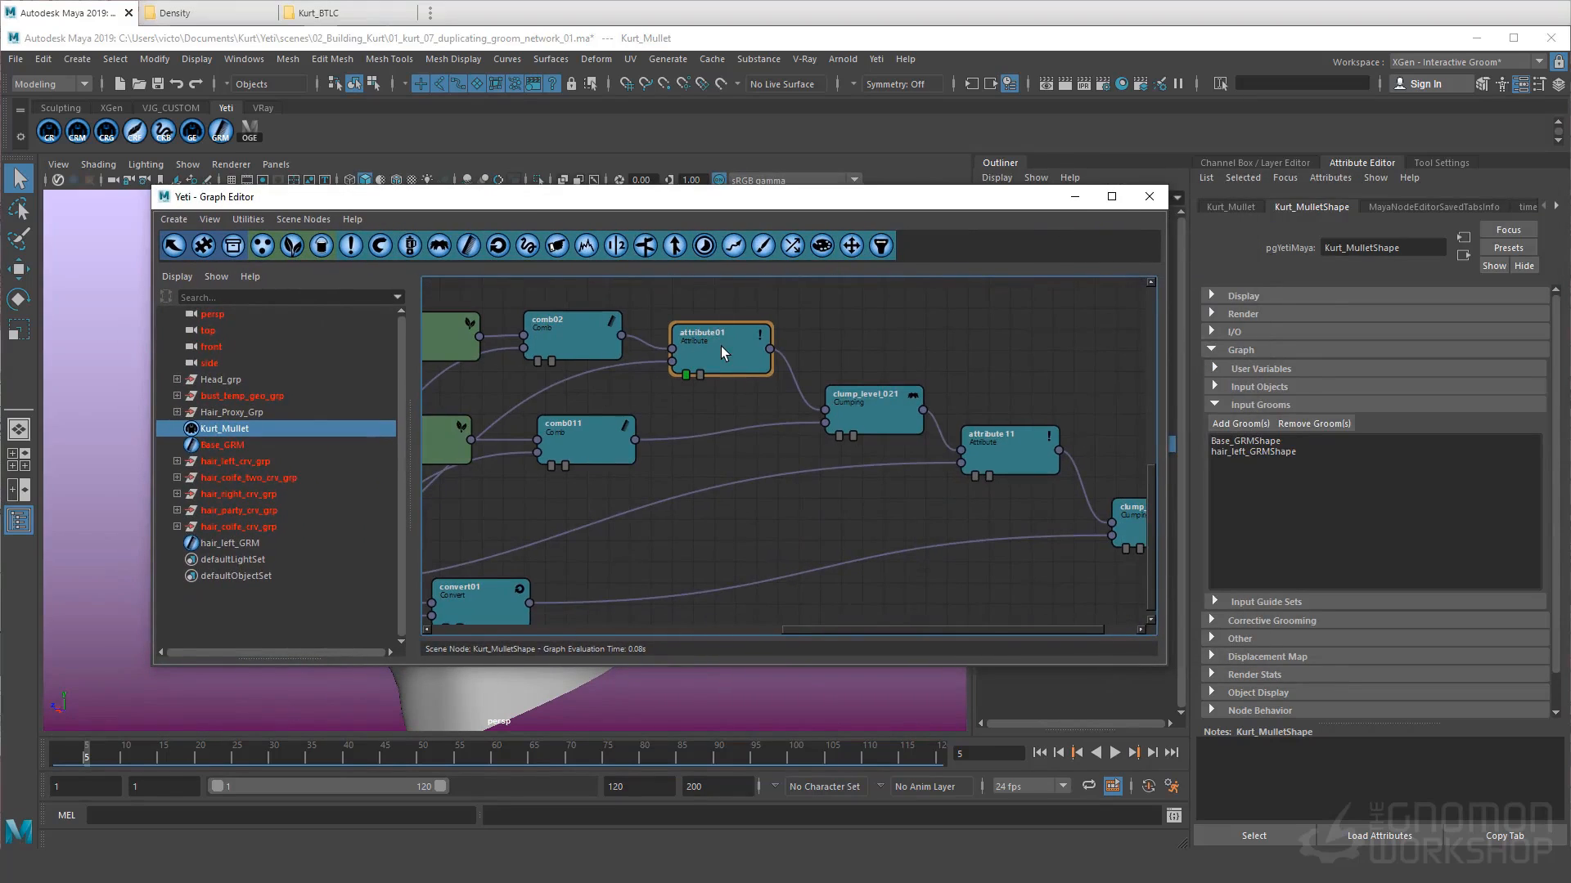
{"action": "key", "text": "Delete"}
{"action": "left_click_drag", "start_coordinate": [622, 336], "coordinate": [826, 410]}
{"action": "double_click", "coordinate": [896, 418]}
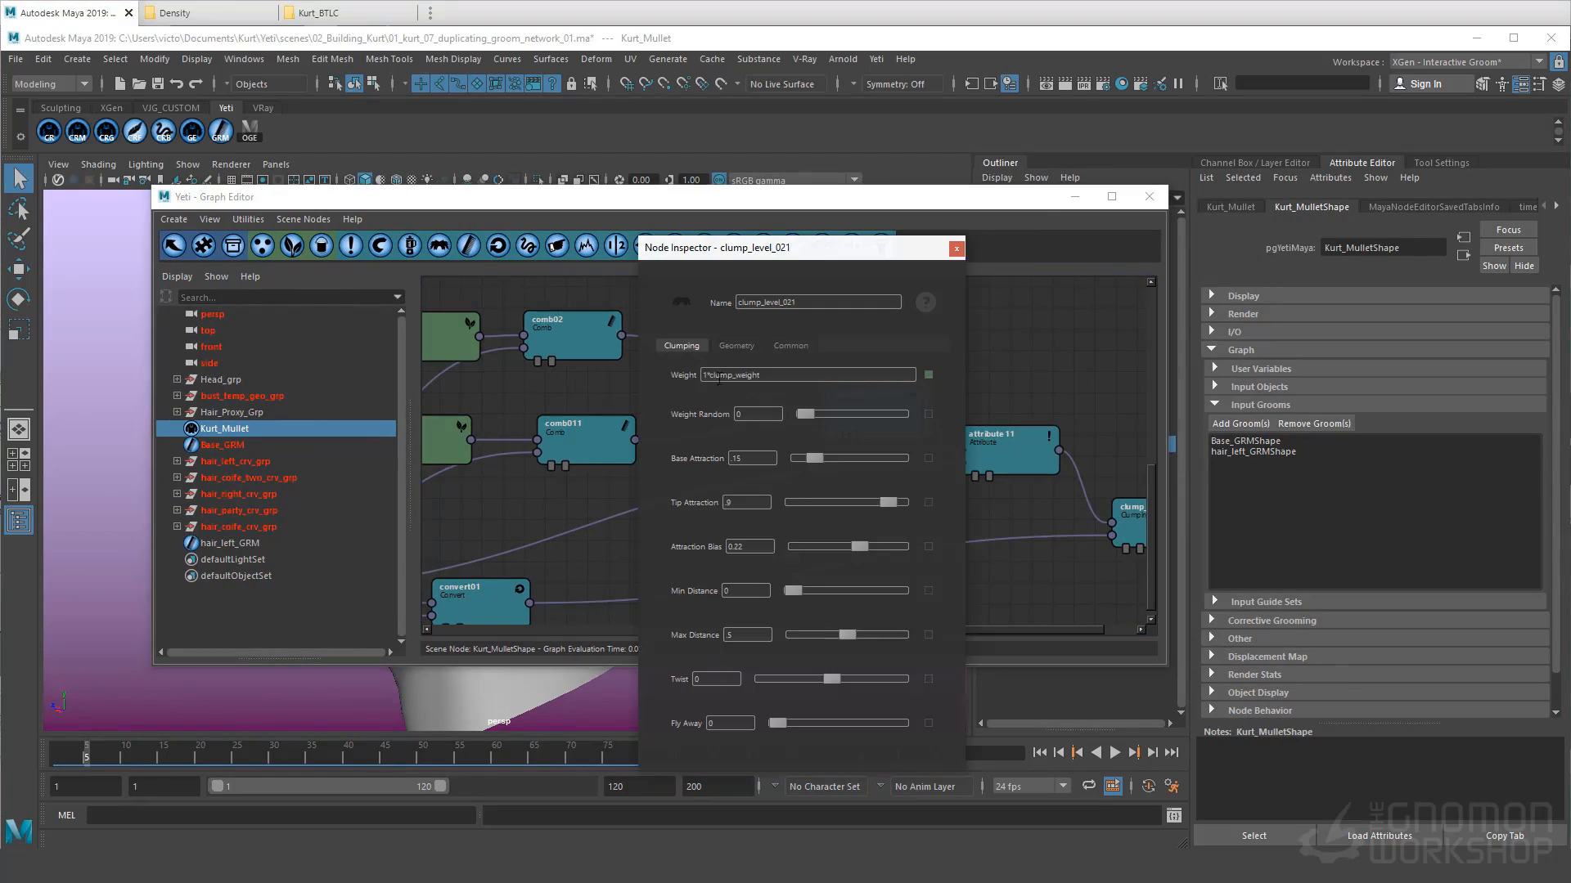
{"action": "left_click", "coordinate": [957, 249]}
Step: Delete the attribute11 node and connect clump_level_021 directly into clump_level_011
{"action": "left_click", "coordinate": [1000, 454]}
{"action": "key", "text": "Delete"}
{"action": "left_click_drag", "start_coordinate": [923, 410], "coordinate": [1110, 523]}
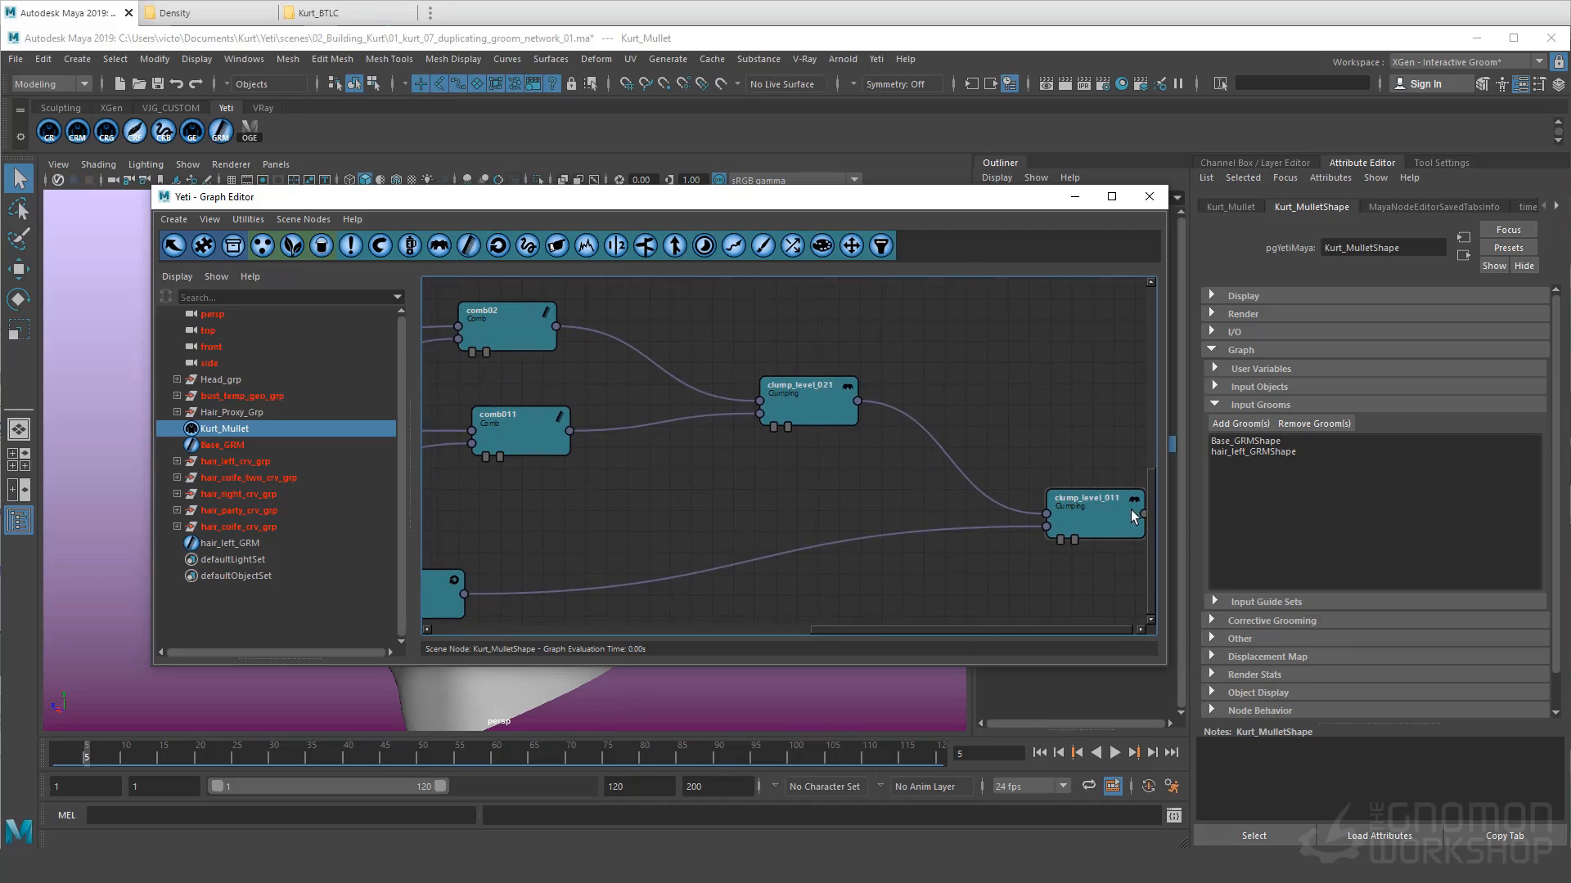
Step: Set the weight of clump_level_011 to 1 and make it the displayed node of the graph
{"action": "double_click", "coordinate": [1088, 515]}
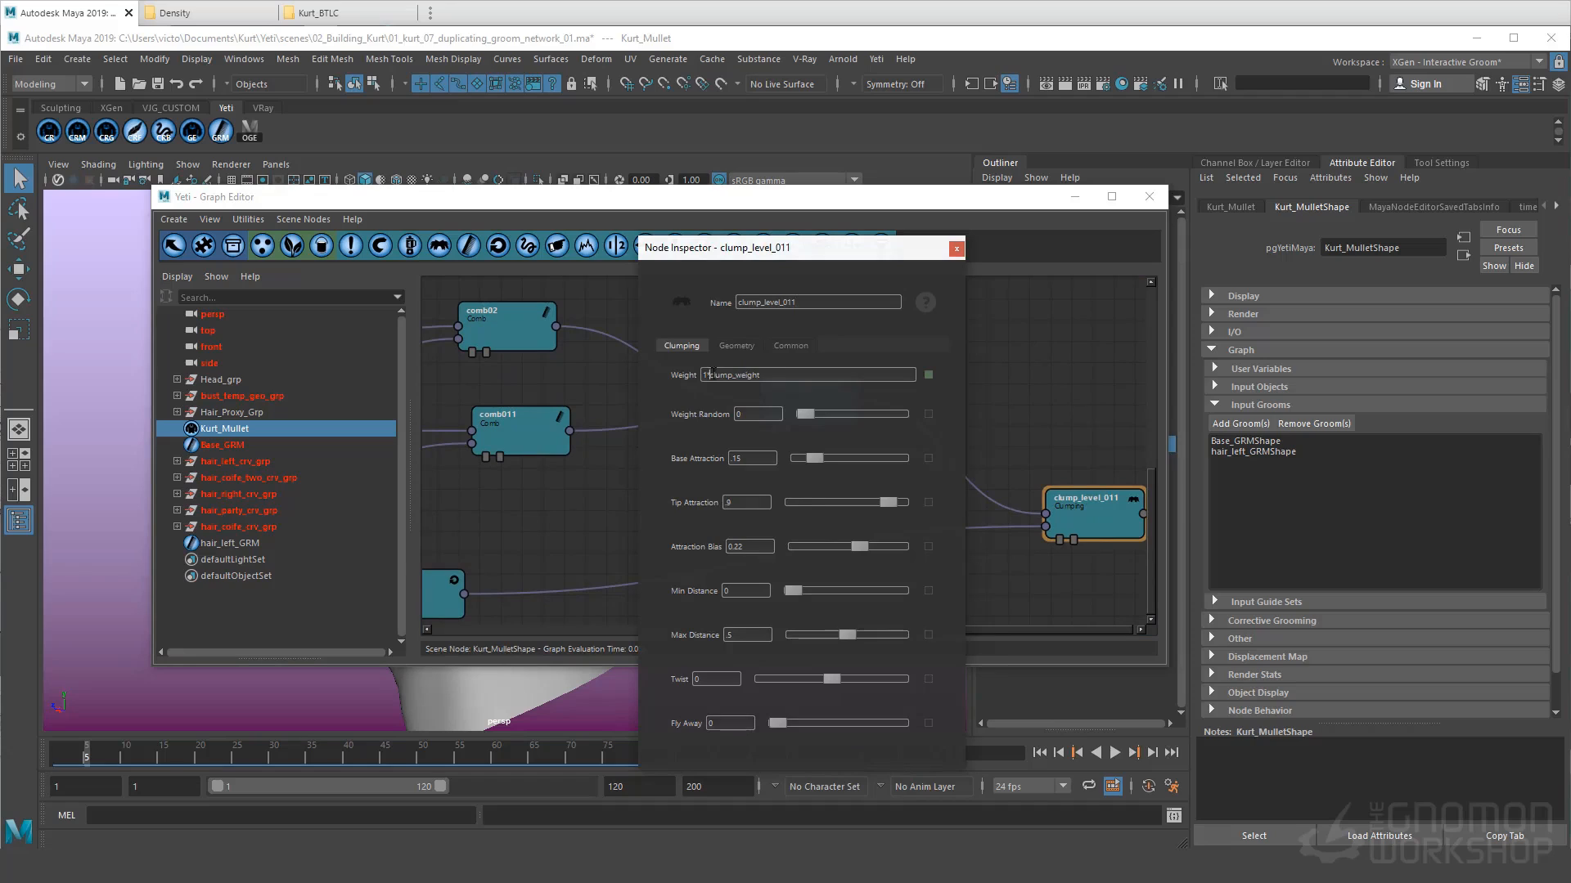
{"action": "double_click", "coordinate": [711, 373]}
{"action": "key", "text": "BackSpace"}
{"action": "key", "text": "BackSpace"}
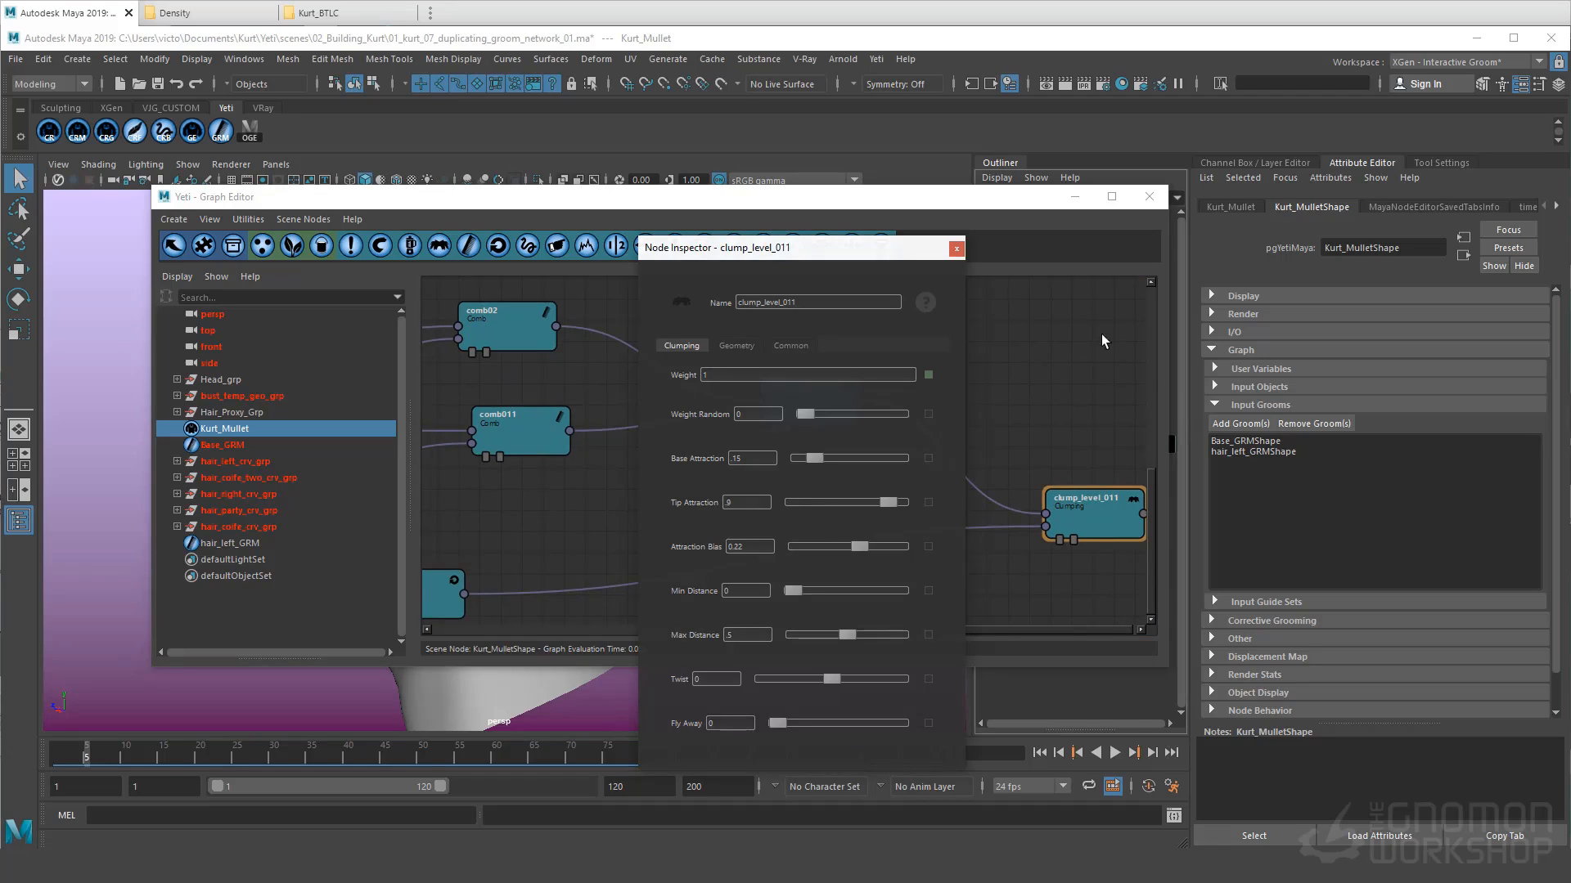
{"action": "left_click", "coordinate": [957, 250]}
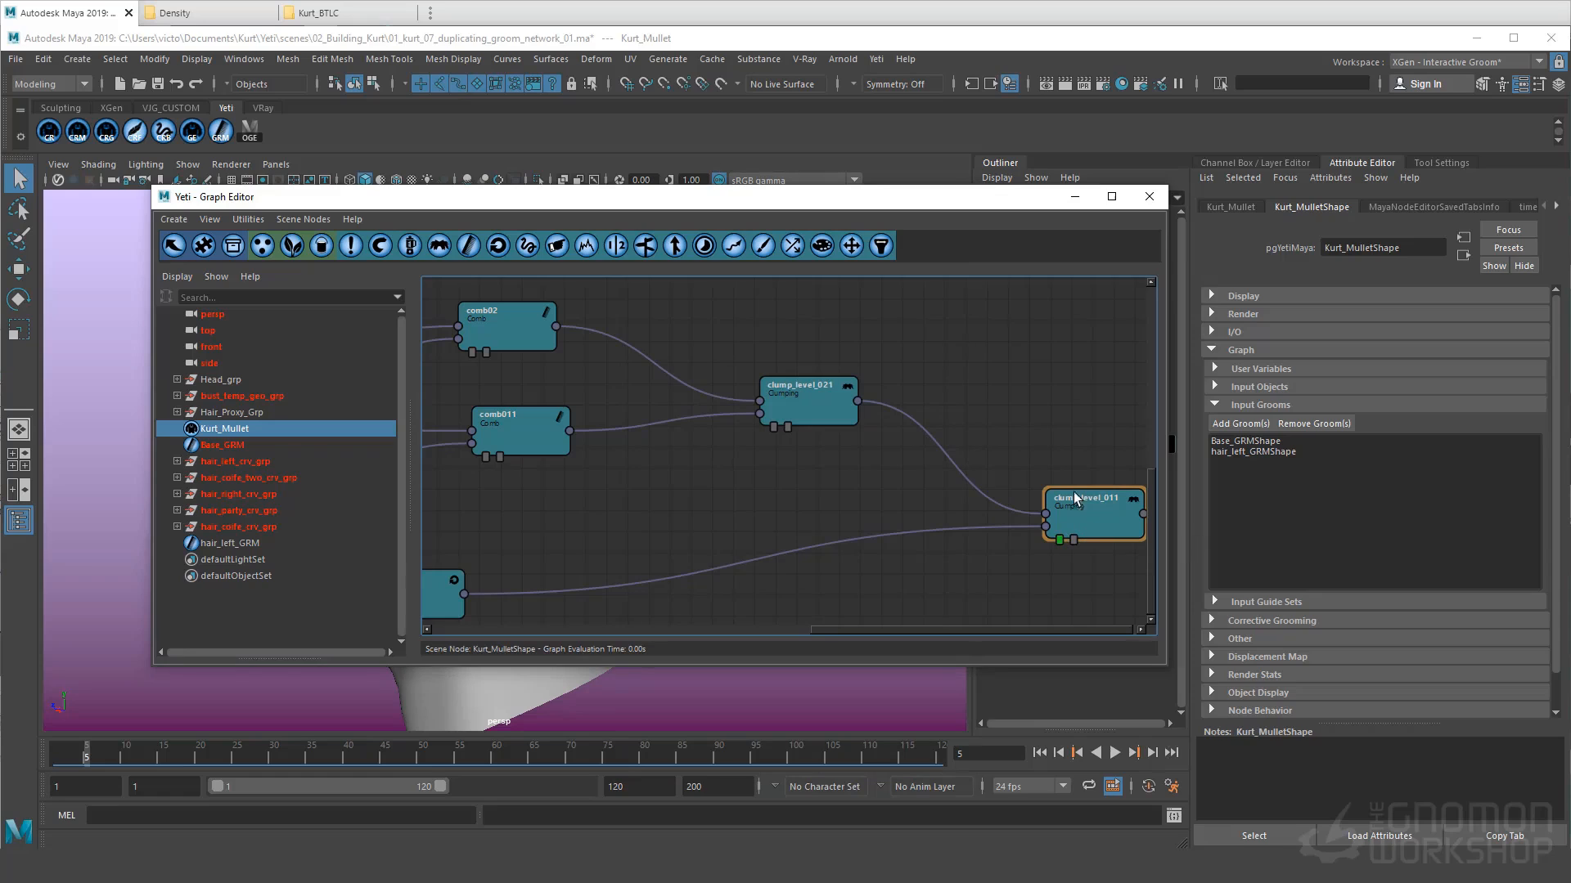
Step: Examine the clumped left-side hair on the head from several angles
{"action": "left_click", "coordinate": [1075, 197]}
{"action": "left_click_drag", "start_coordinate": [631, 454], "coordinate": [666, 454], "text": "alt"}
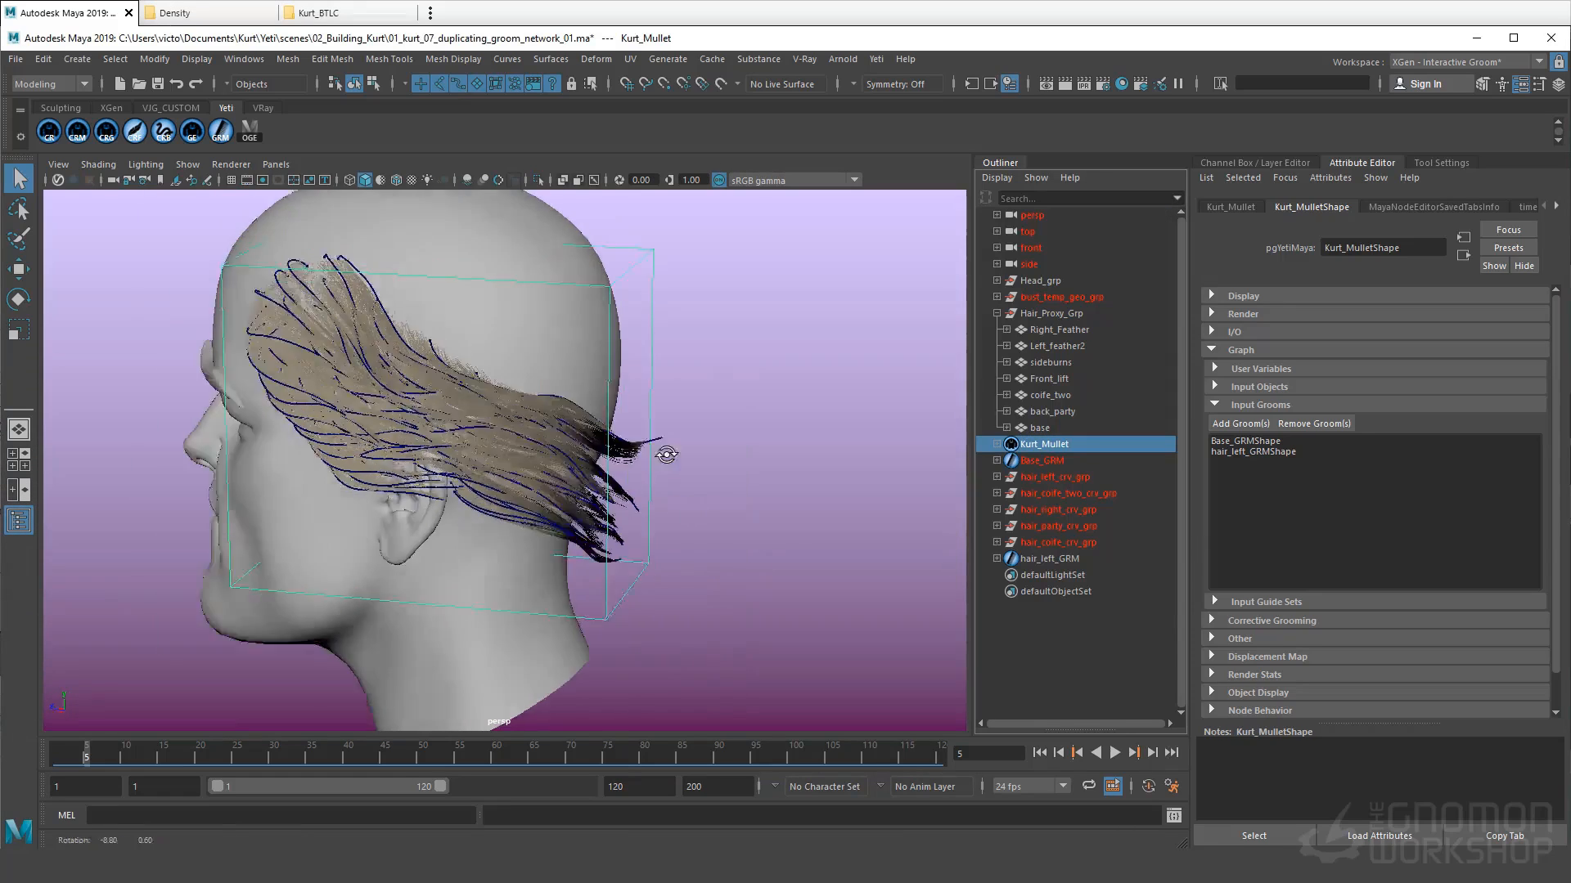
{"action": "right_click_drag", "start_coordinate": [666, 454], "coordinate": [697, 476], "text": "alt"}
{"action": "left_click_drag", "start_coordinate": [593, 498], "coordinate": [576, 473], "text": "alt"}
{"action": "right_click_drag", "start_coordinate": [577, 473], "coordinate": [609, 471], "text": "alt"}
{"action": "left_click_drag", "start_coordinate": [610, 470], "coordinate": [601, 515], "text": "alt"}
{"action": "left_click_drag", "start_coordinate": [516, 409], "coordinate": [410, 479], "text": "alt"}
{"action": "left_click", "coordinate": [711, 652]}
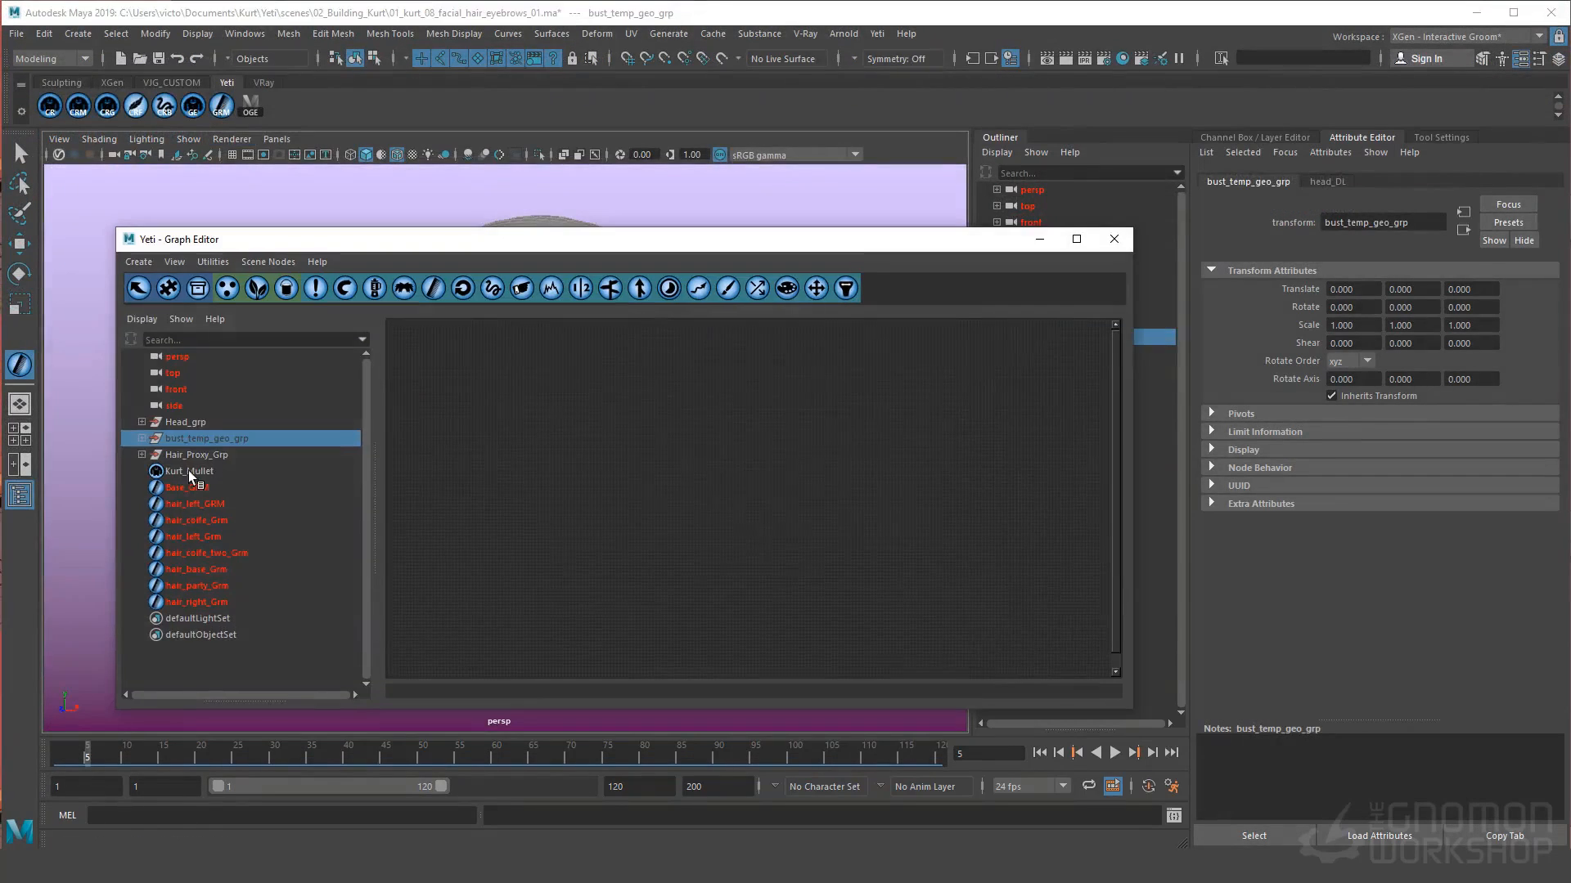
Step: Load the Kurt_Mullet hair graph and add a merge node between the ends of the two uppermost hair networks
{"action": "left_click", "coordinate": [188, 471]}
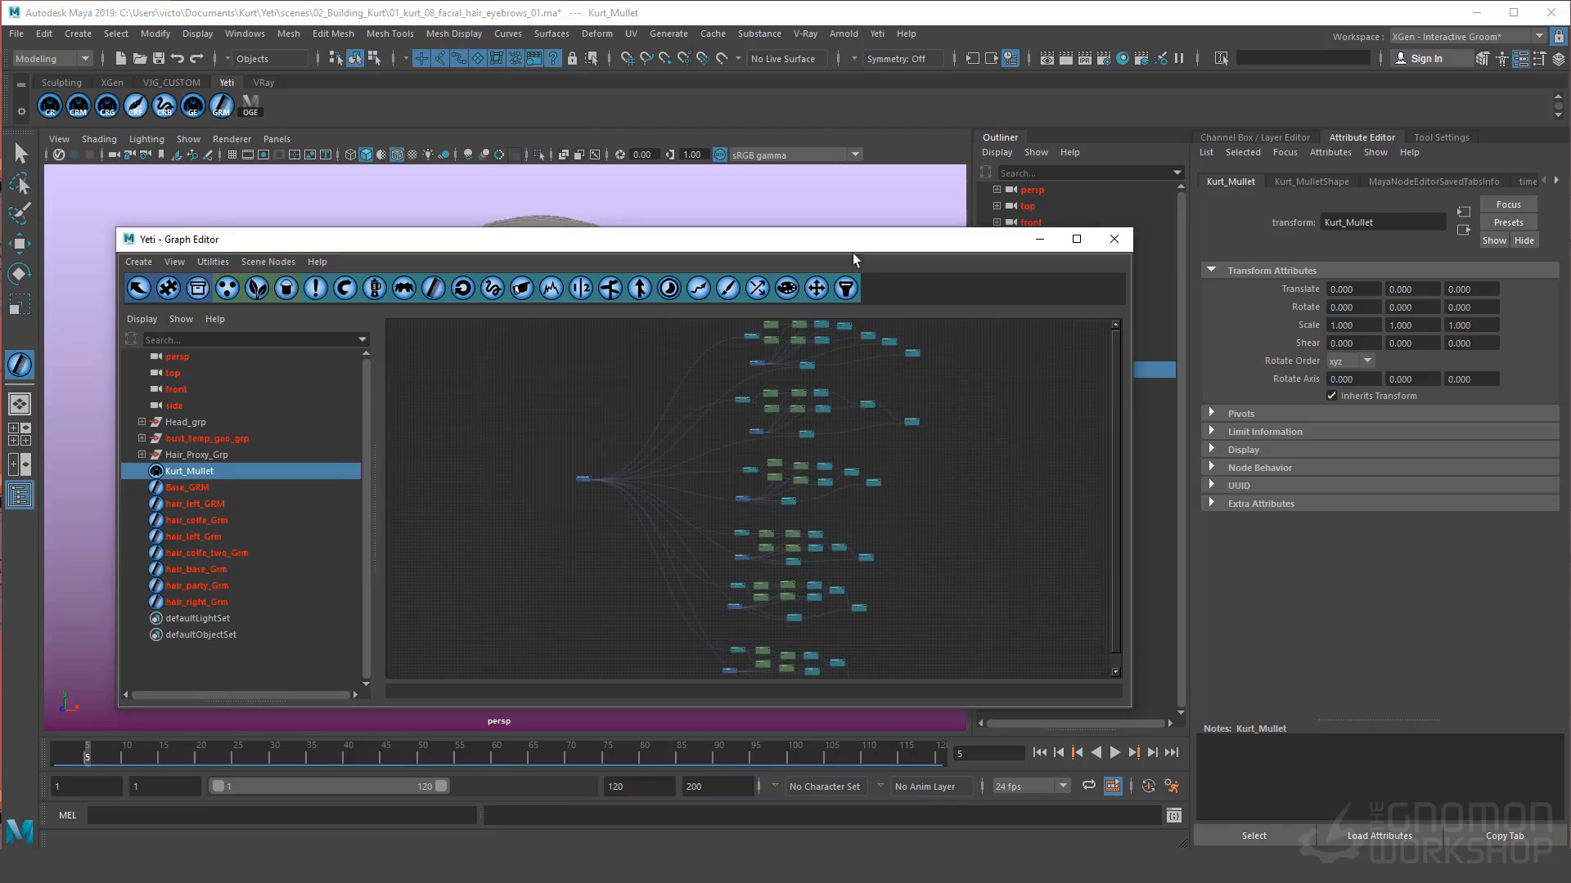
{"action": "left_click_drag", "start_coordinate": [850, 246], "coordinate": [70, 181]}
{"action": "left_click_drag", "start_coordinate": [284, 397], "coordinate": [149, 445]}
{"action": "key", "text": "f"}
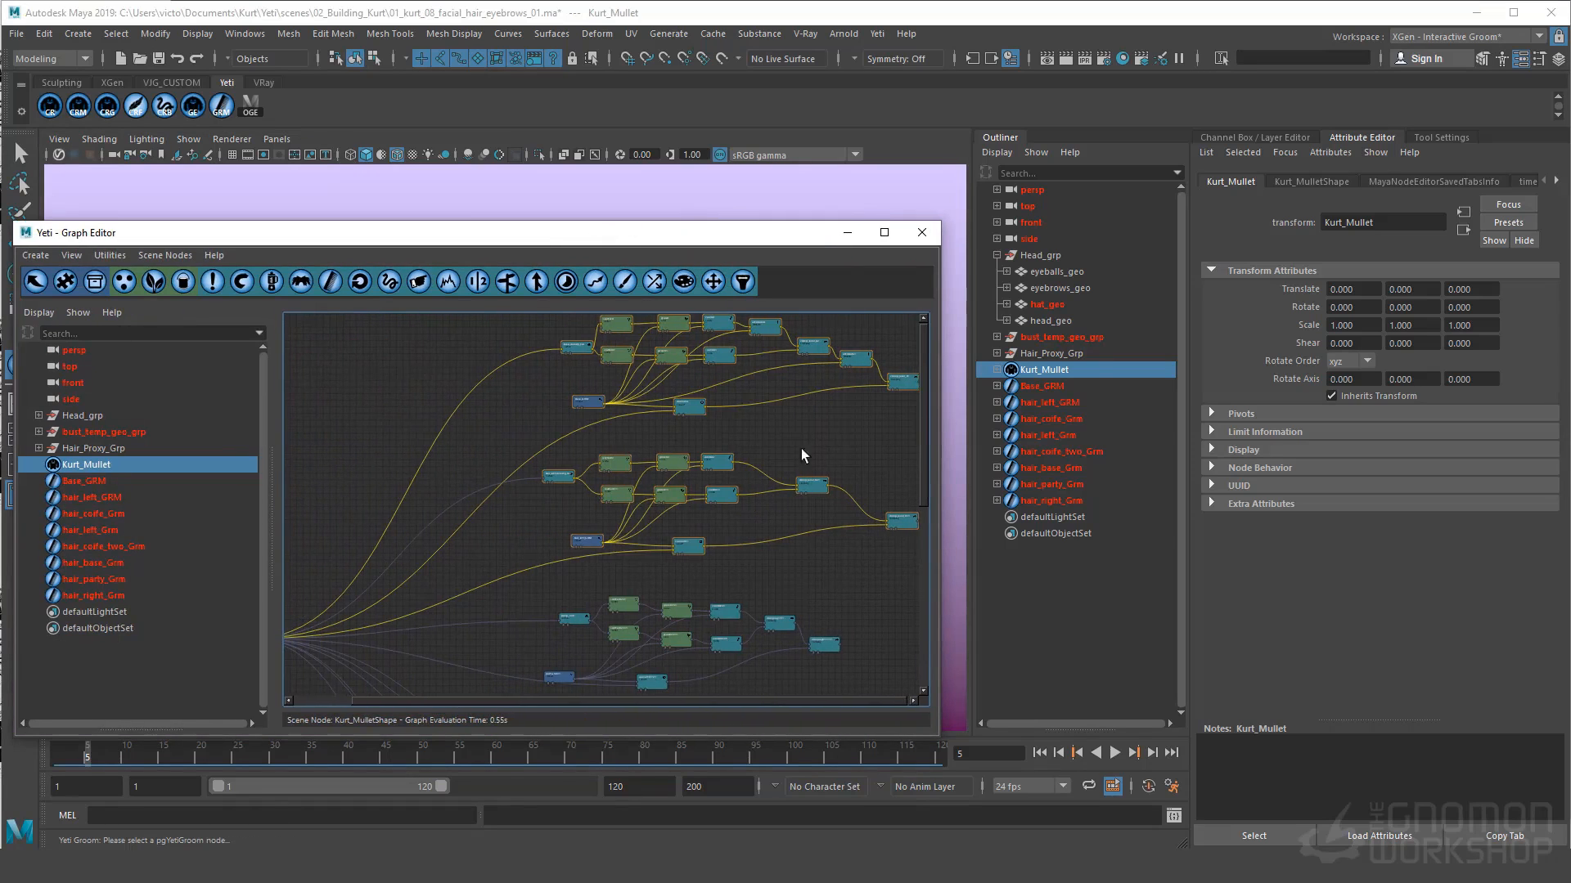
{"action": "left_click", "coordinate": [850, 439]}
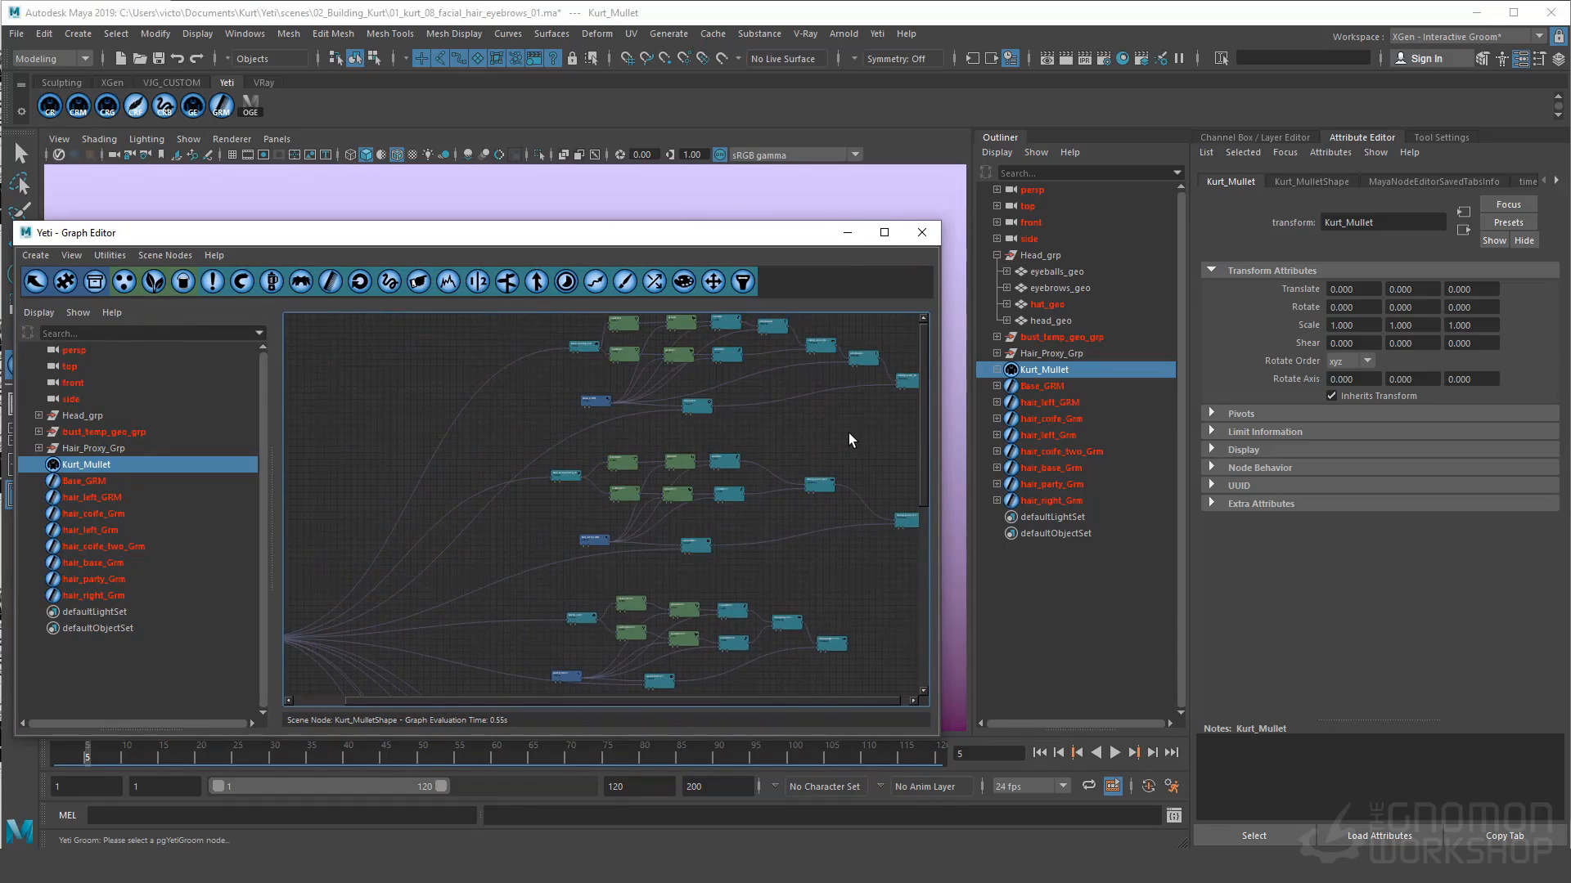
{"action": "left_click", "coordinate": [536, 282]}
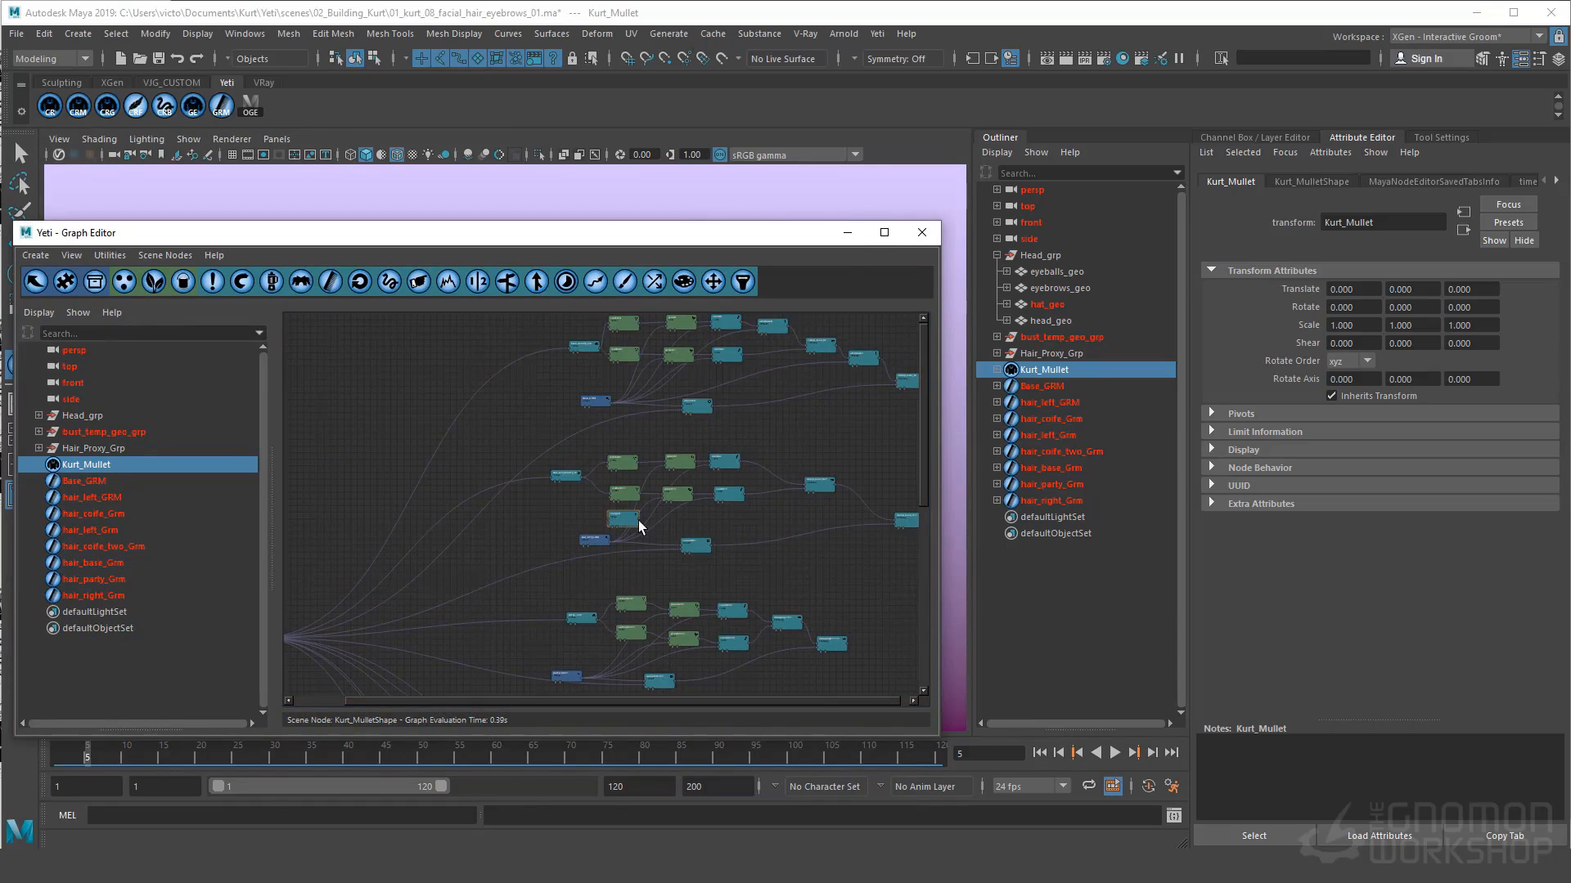
{"action": "left_click_drag", "start_coordinate": [625, 517], "coordinate": [841, 431]}
{"action": "middle_click_drag", "start_coordinate": [738, 464], "coordinate": [730, 463], "text": "alt"}
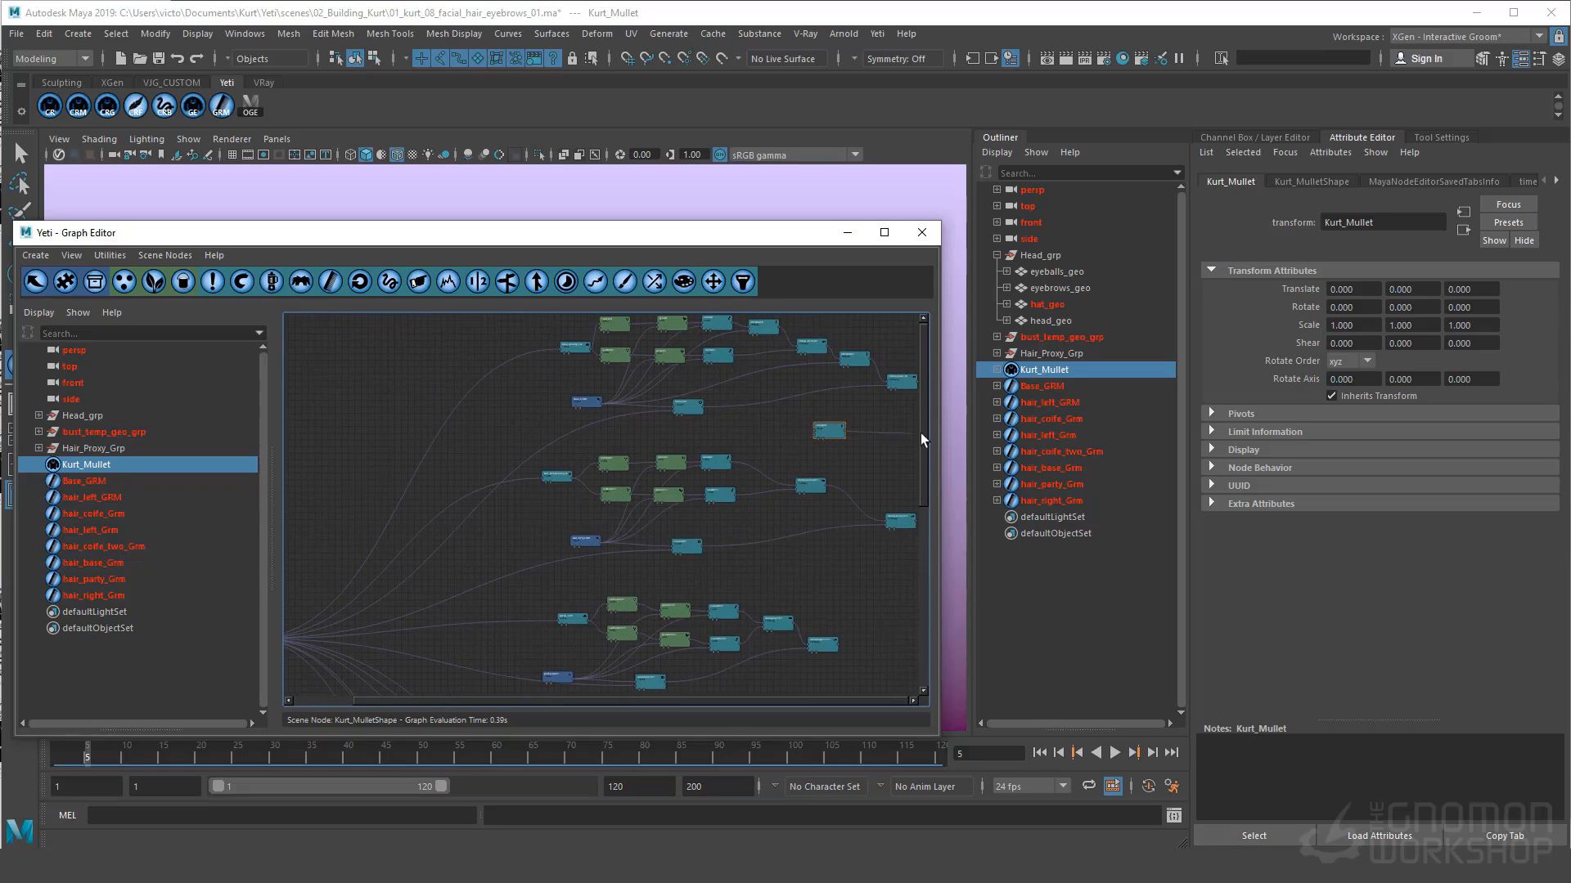
Step: Connect the outputs of clump_level_01 and clump_level_011 to the merge node's inputs
{"action": "scroll", "coordinate": [851, 465], "scroll_direction": "up", "scroll_amount": 6}
{"action": "left_click", "coordinate": [684, 368]}
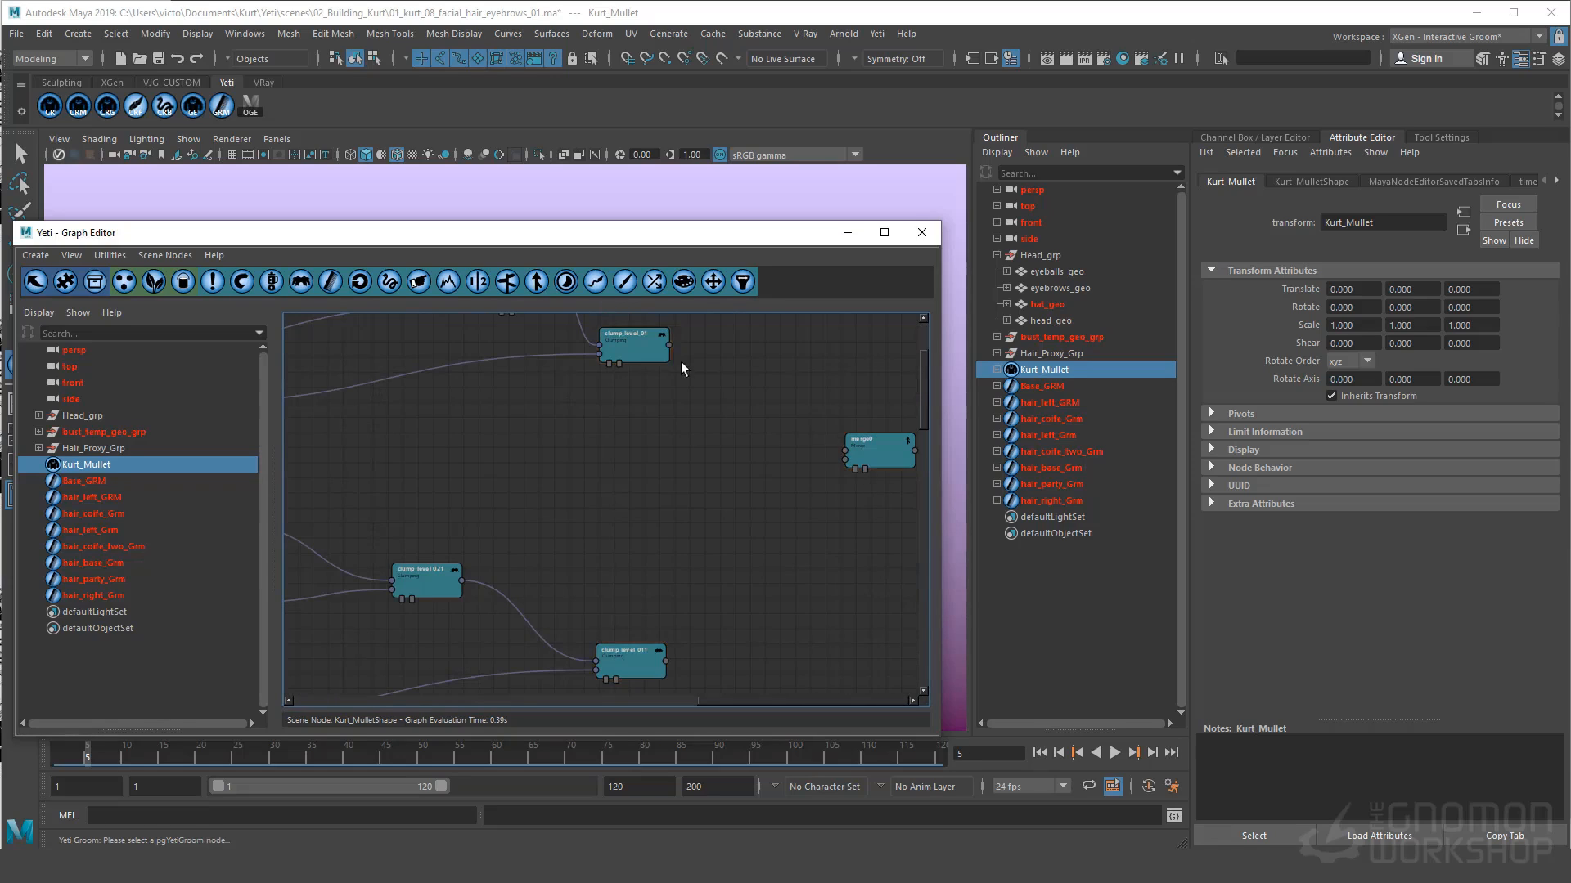
{"action": "left_click_drag", "start_coordinate": [670, 346], "coordinate": [846, 452]}
{"action": "left_click", "coordinate": [853, 468]}
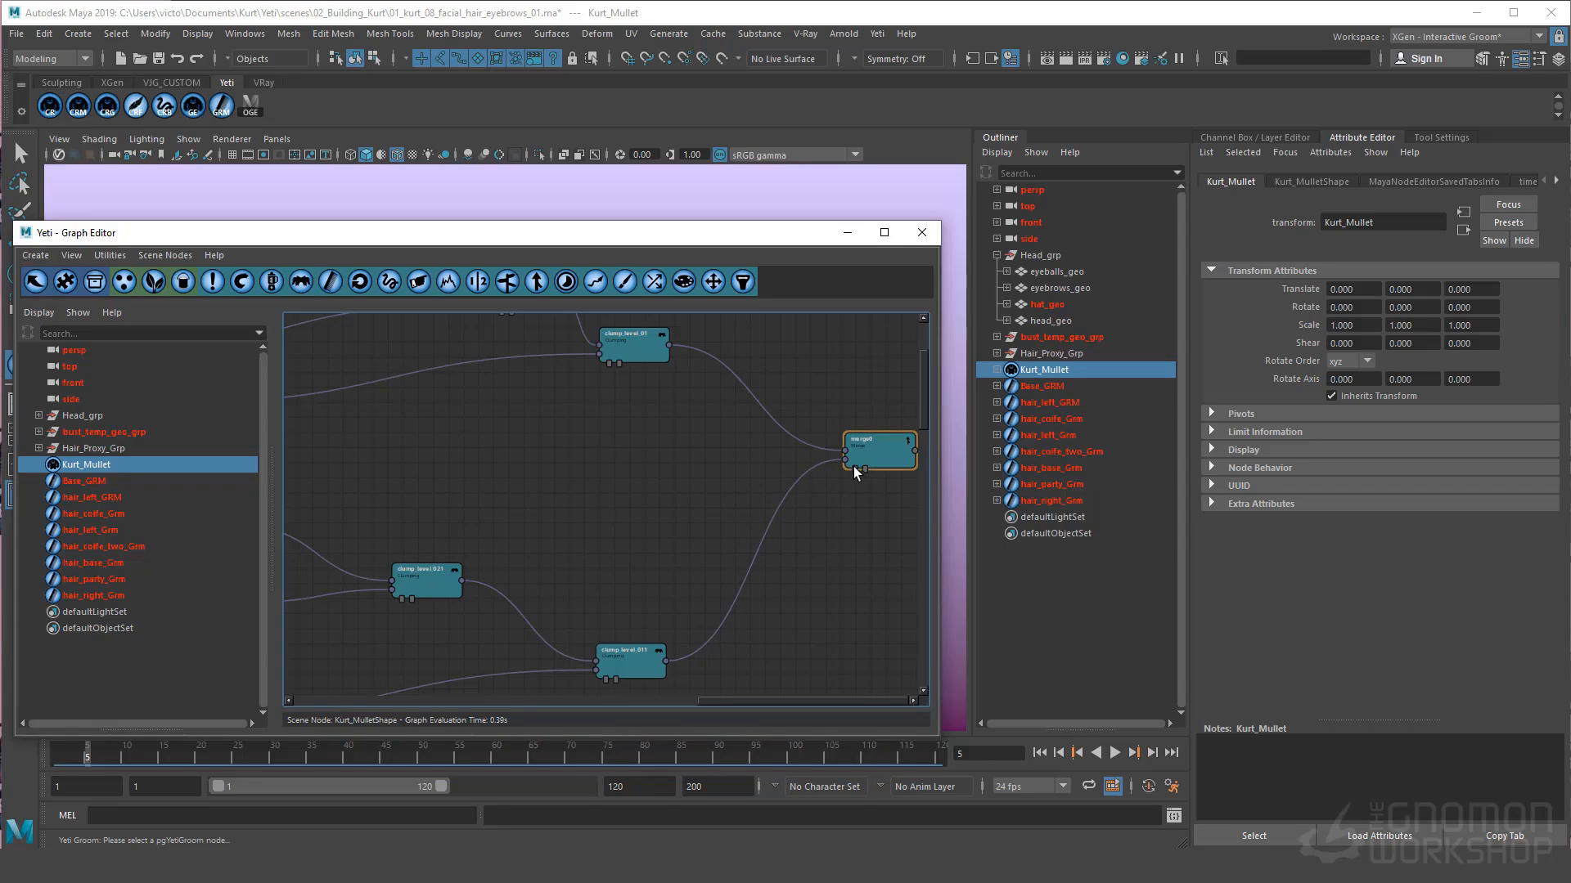
Step: Move the graph window aside and examine the merged hair on the head from the front, side and back
{"action": "left_click_drag", "start_coordinate": [754, 241], "coordinate": [150, 283]}
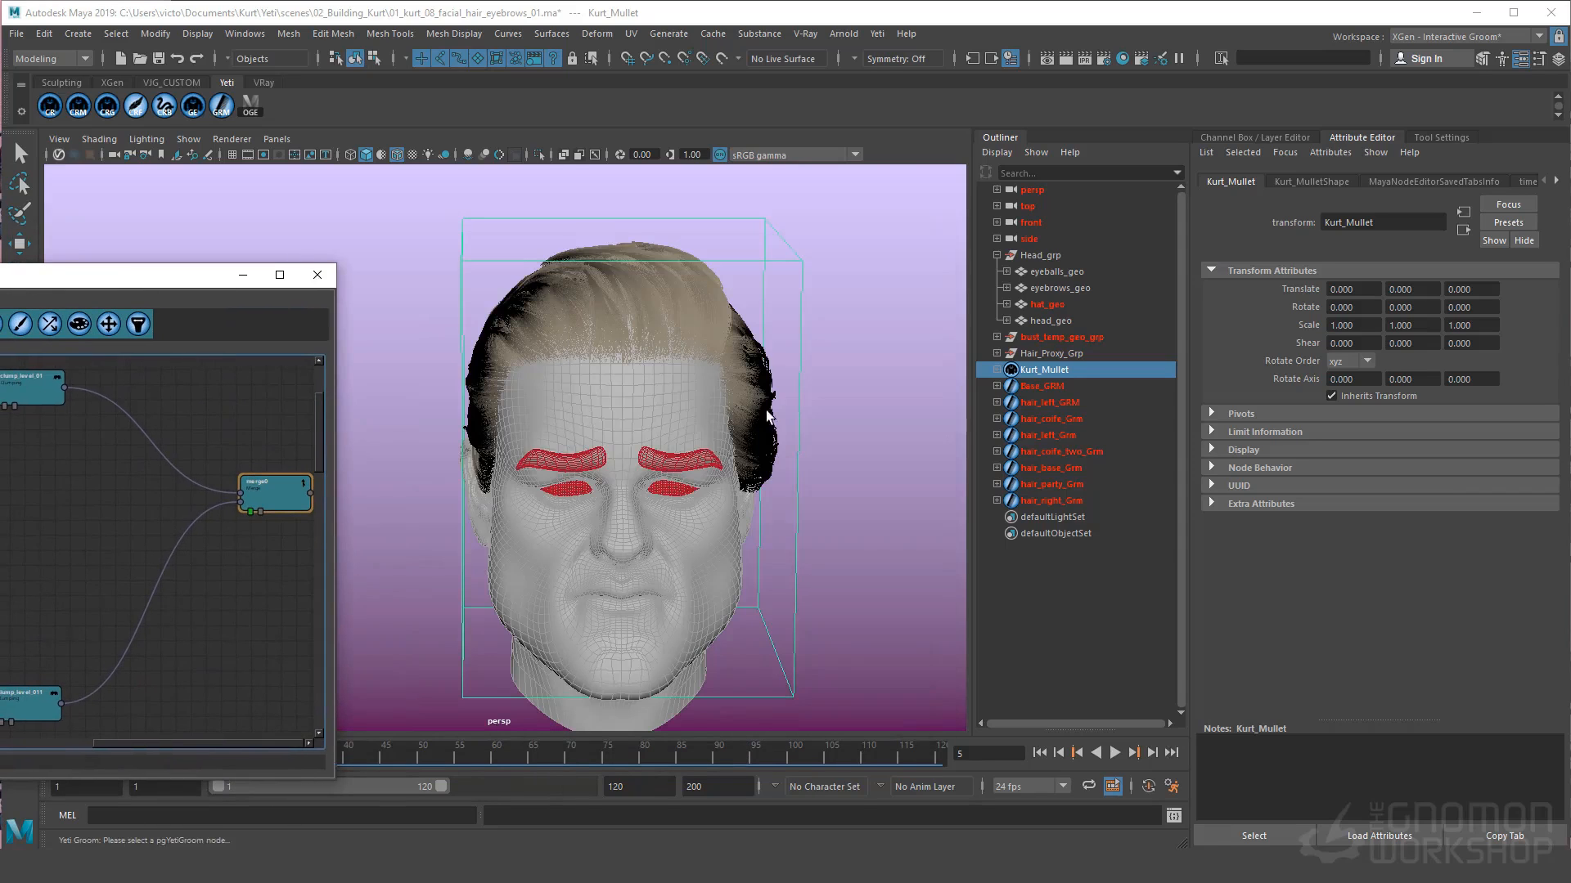
{"action": "left_click_drag", "start_coordinate": [818, 393], "coordinate": [671, 385], "text": "alt"}
{"action": "middle_click_drag", "start_coordinate": [671, 384], "coordinate": [722, 385], "text": "alt"}
{"action": "scroll", "coordinate": [137, 630], "scroll_direction": "down", "scroll_amount": 3}
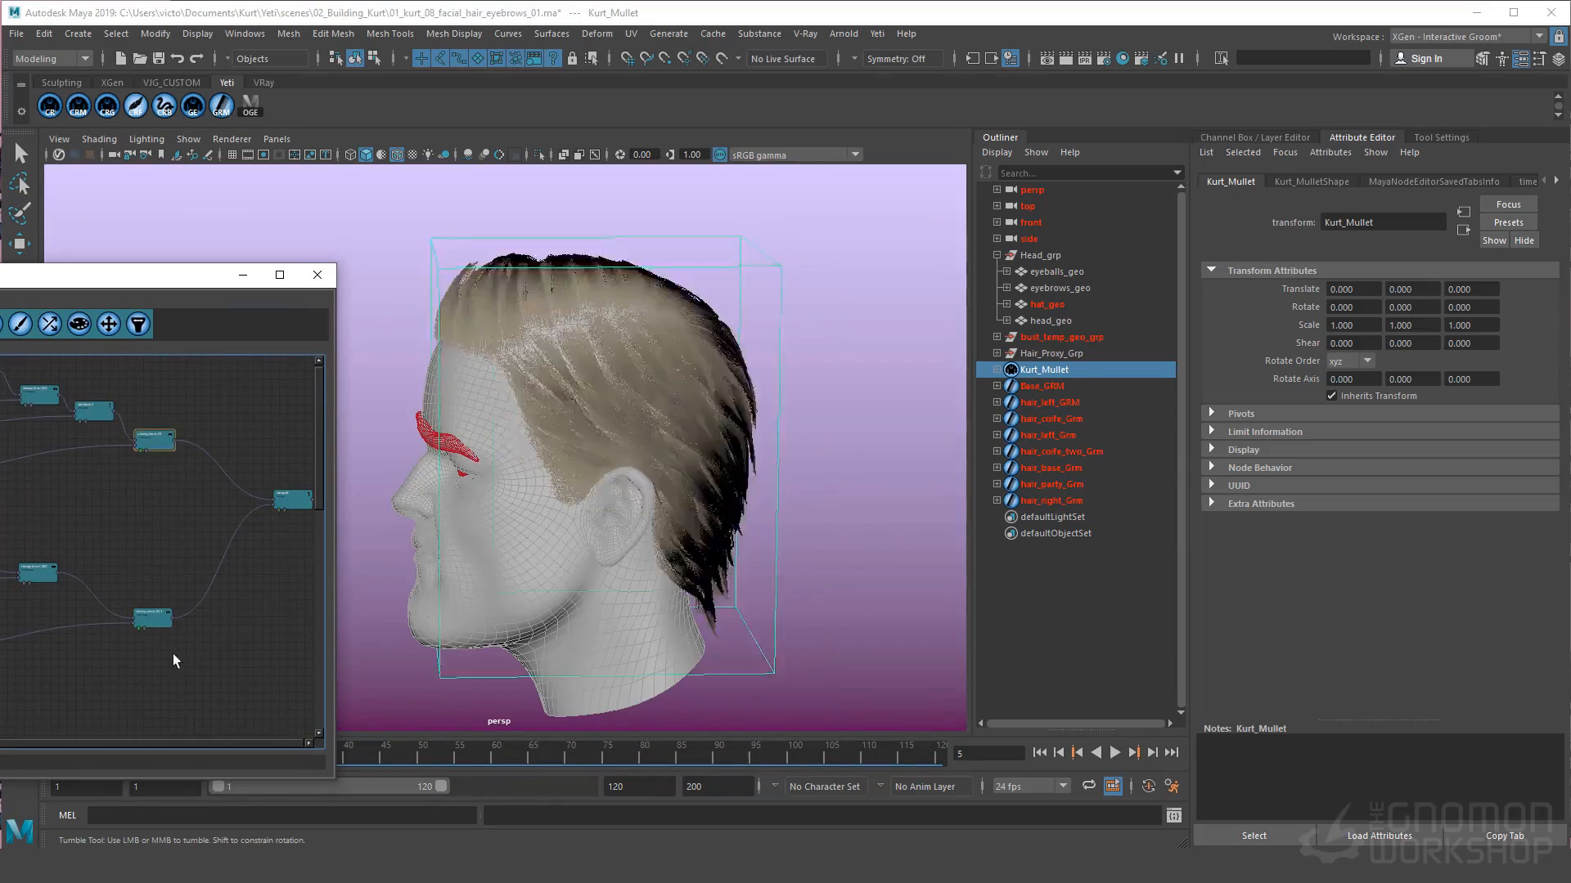
{"action": "scroll", "coordinate": [586, 502], "scroll_direction": "up", "scroll_amount": 3}
{"action": "left_click_drag", "start_coordinate": [585, 502], "coordinate": [651, 414], "text": "alt"}
Step: Join the remaining Kurt_Mullet hair networks by connecting their end nodes through further merge nodes
{"action": "scroll", "coordinate": [651, 414], "scroll_direction": "down", "scroll_amount": 3}
{"action": "scroll", "coordinate": [173, 518], "scroll_direction": "down", "scroll_amount": 3}
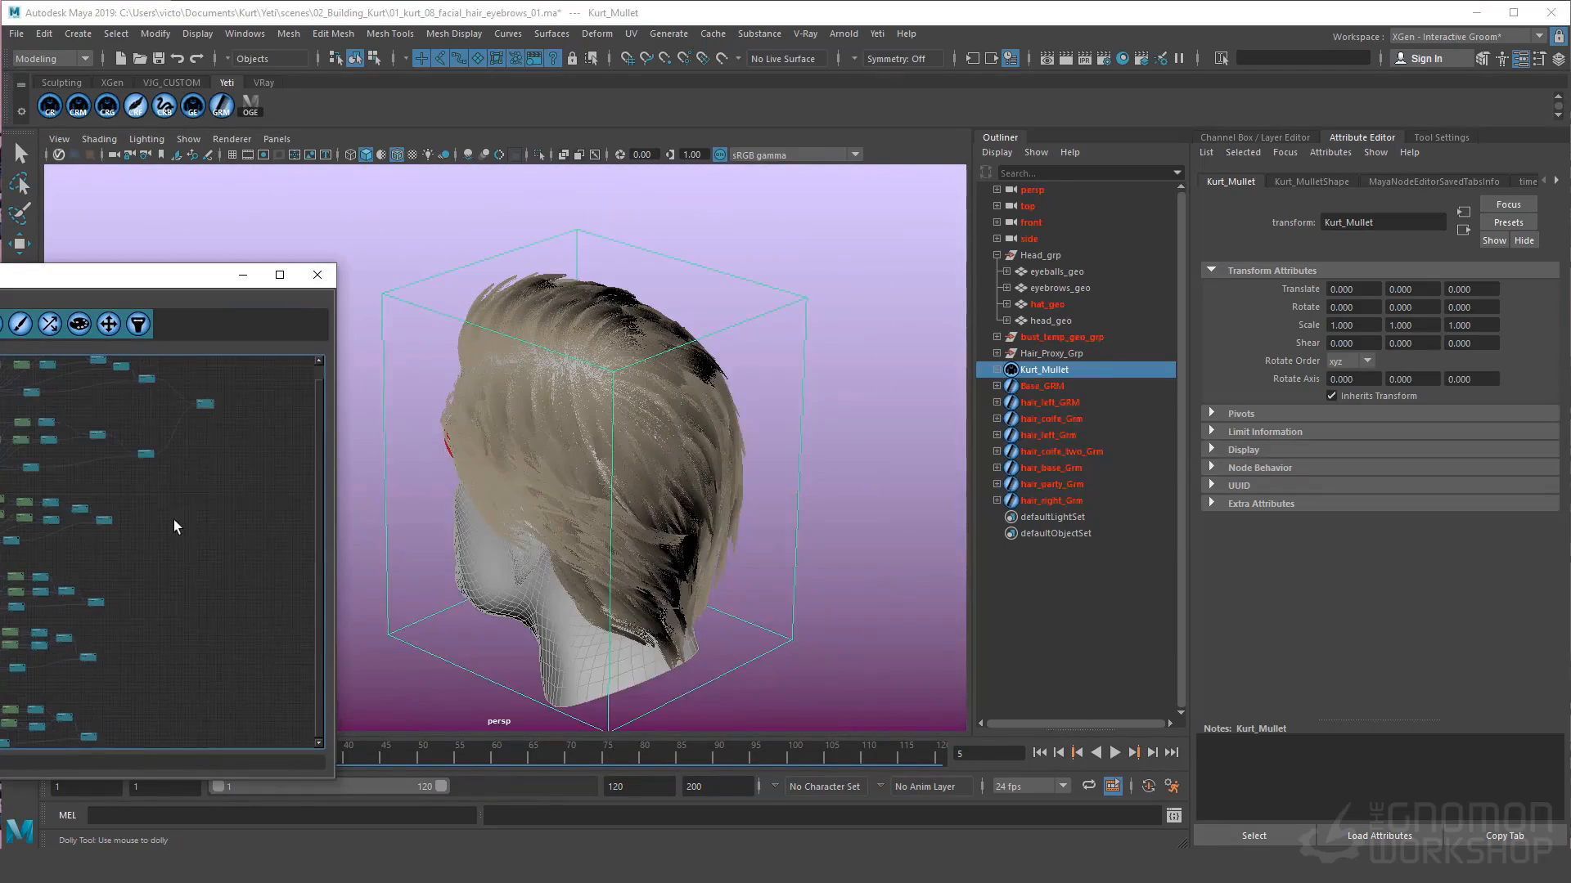
{"action": "left_click_drag", "start_coordinate": [195, 489], "coordinate": [42, 615]}
{"action": "key", "text": "f"}
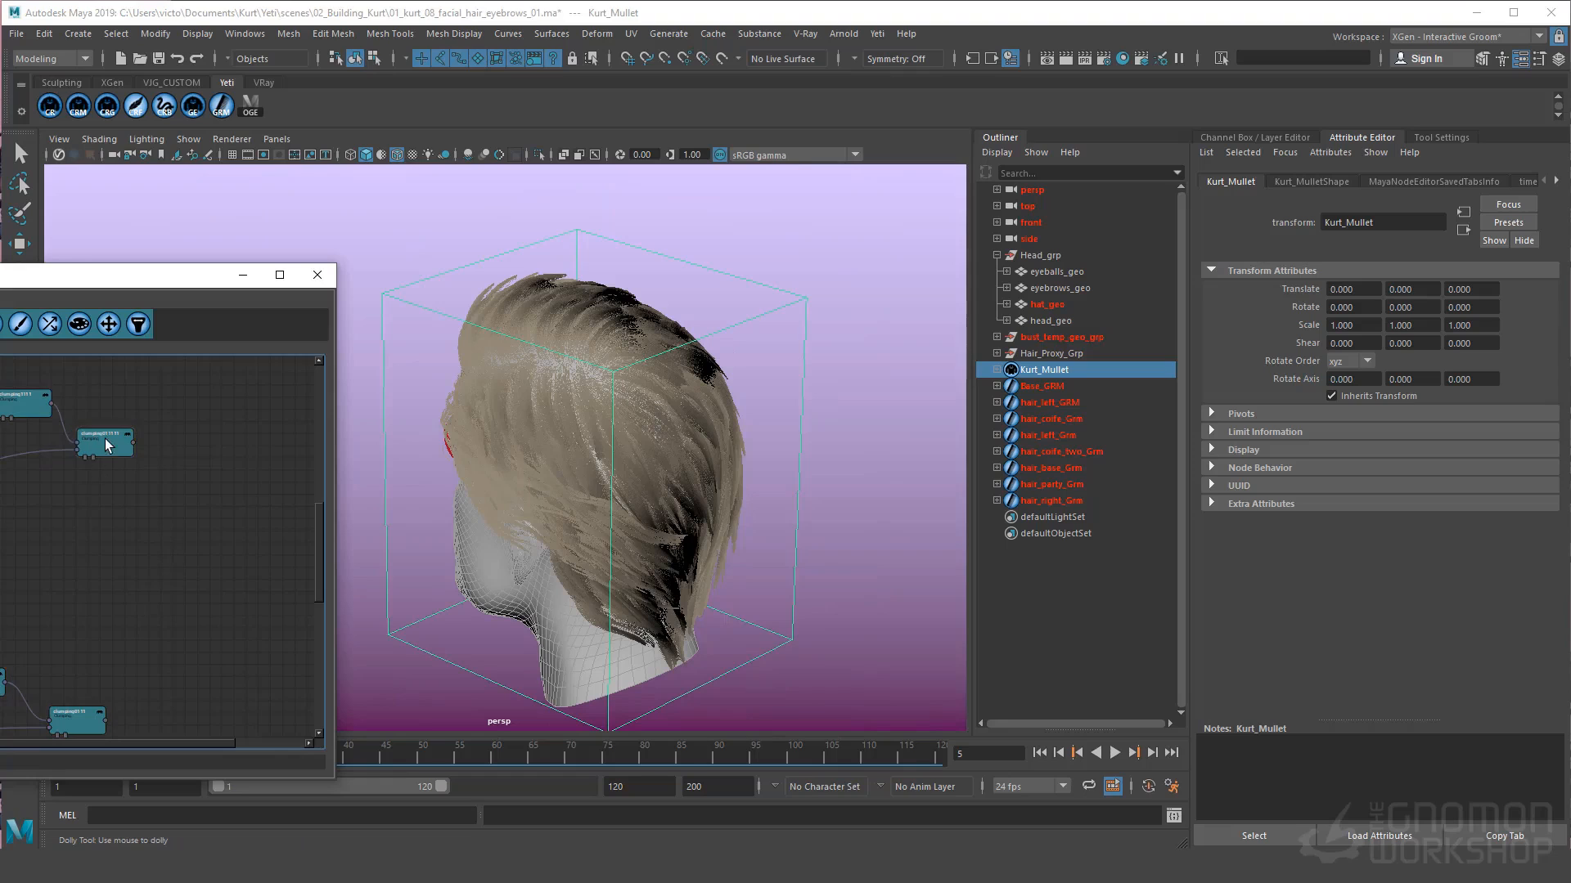
{"action": "scroll", "coordinate": [224, 598], "scroll_direction": "down", "scroll_amount": 5}
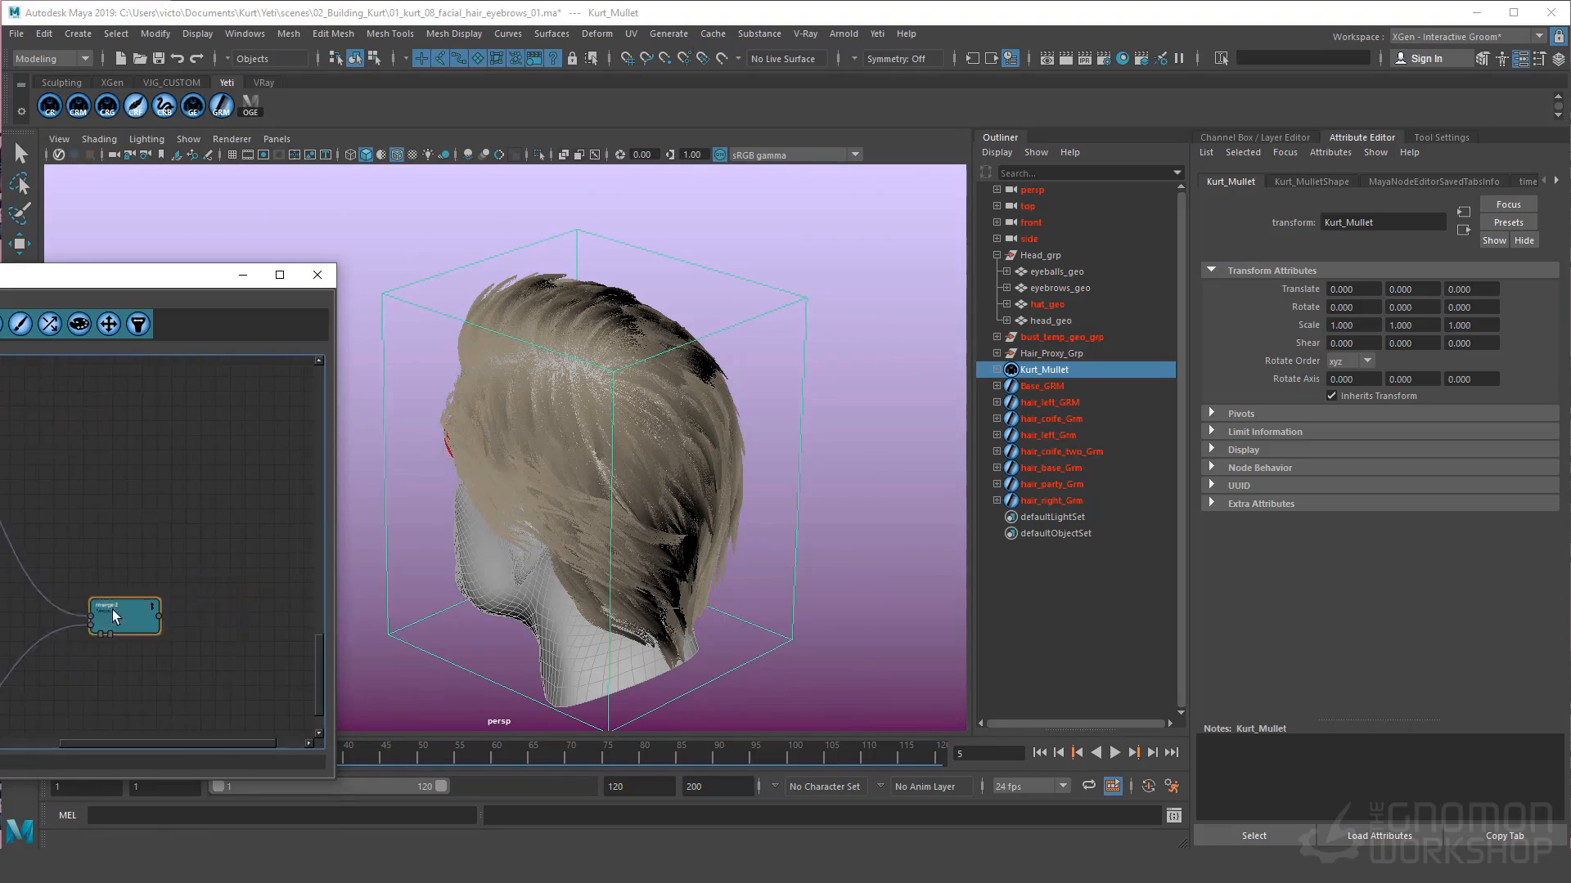
{"action": "scroll", "coordinate": [246, 442], "scroll_direction": "up", "scroll_amount": 5}
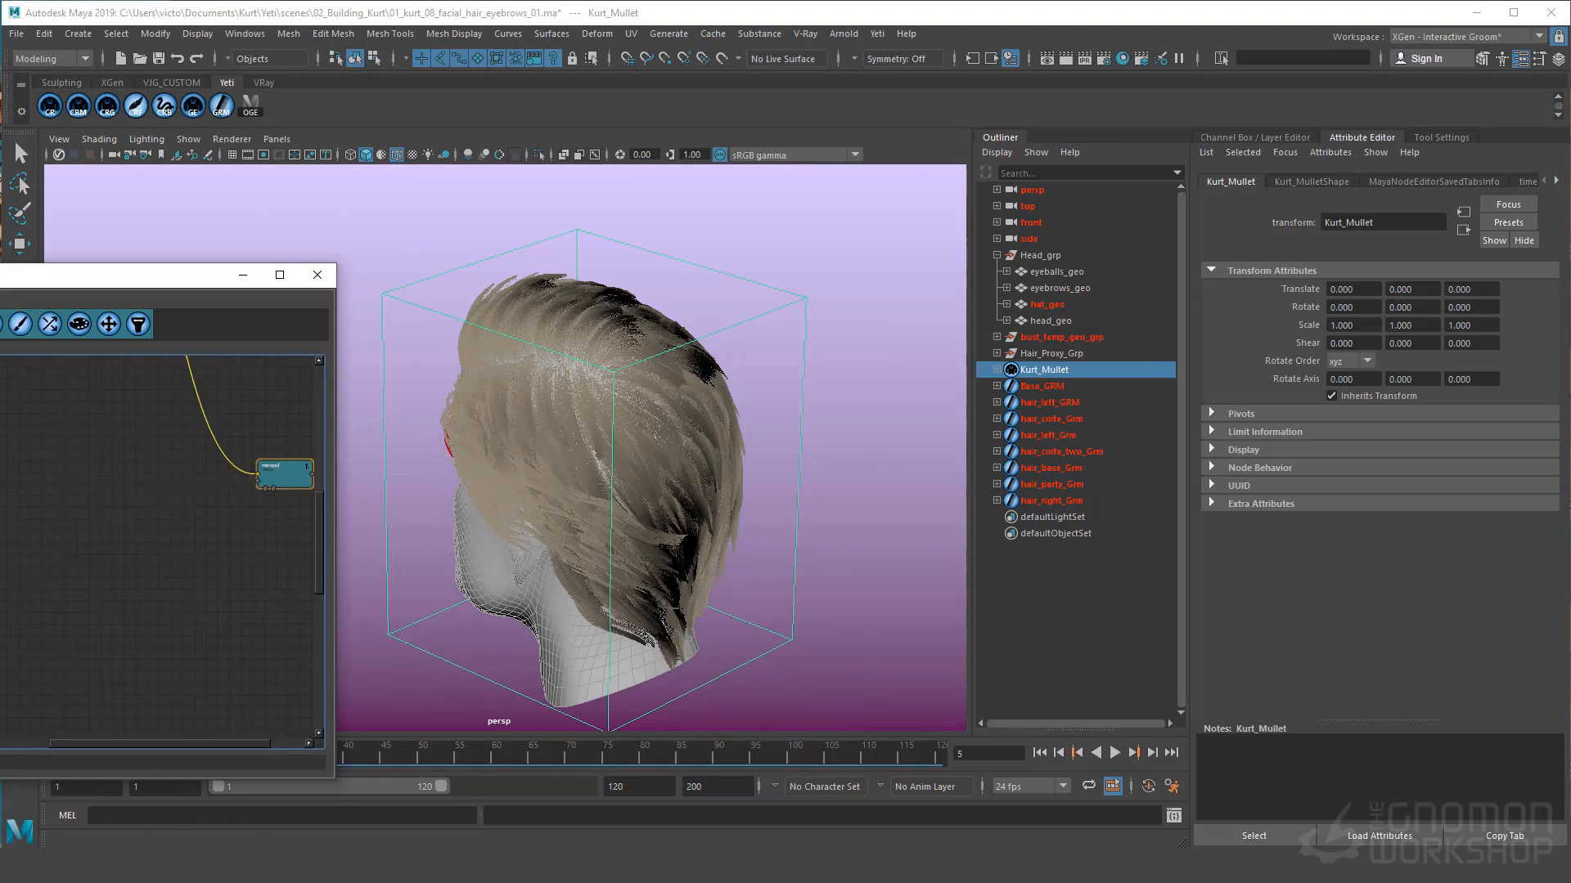
{"action": "middle_click_drag", "start_coordinate": [259, 422], "coordinate": [221, 422]}
{"action": "middle_click_drag", "start_coordinate": [86, 687], "coordinate": [281, 404]}
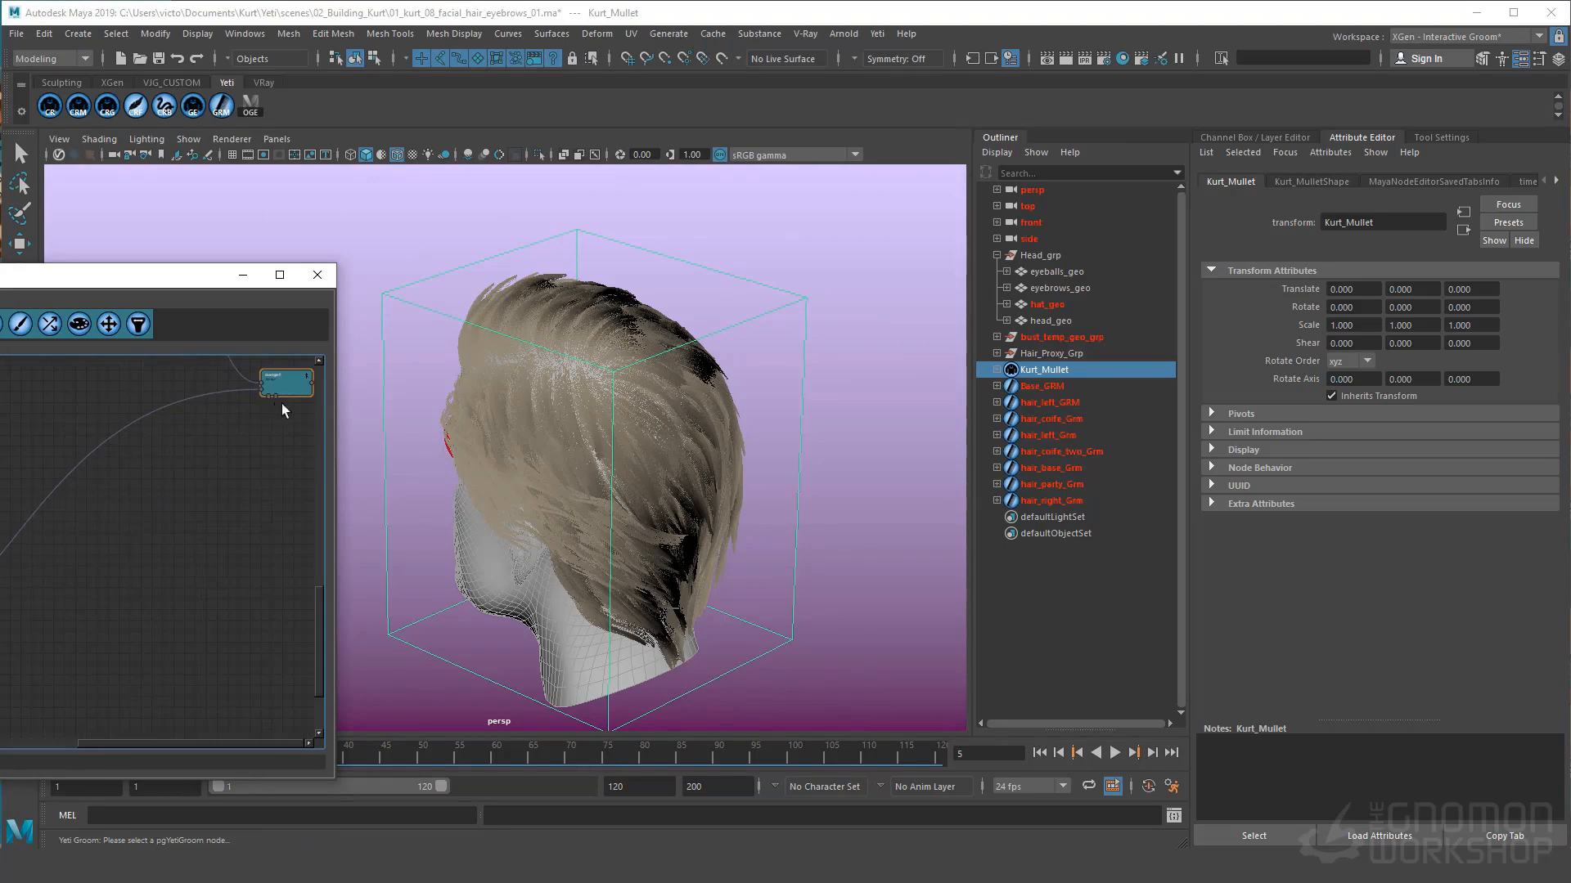
{"action": "scroll", "coordinate": [229, 560], "scroll_direction": "down", "scroll_amount": 3}
Step: Minimize the graph window and examine the combined mullet on the head from several angles
{"action": "left_click_drag", "start_coordinate": [481, 555], "coordinate": [687, 548], "text": "alt"}
{"action": "left_click", "coordinate": [242, 274]}
{"action": "left_click_drag", "start_coordinate": [556, 424], "coordinate": [501, 476], "text": "alt"}
{"action": "left_click_drag", "start_coordinate": [722, 452], "coordinate": [507, 483], "text": "alt"}
{"action": "left_click_drag", "start_coordinate": [466, 225], "coordinate": [468, 547], "text": "alt"}
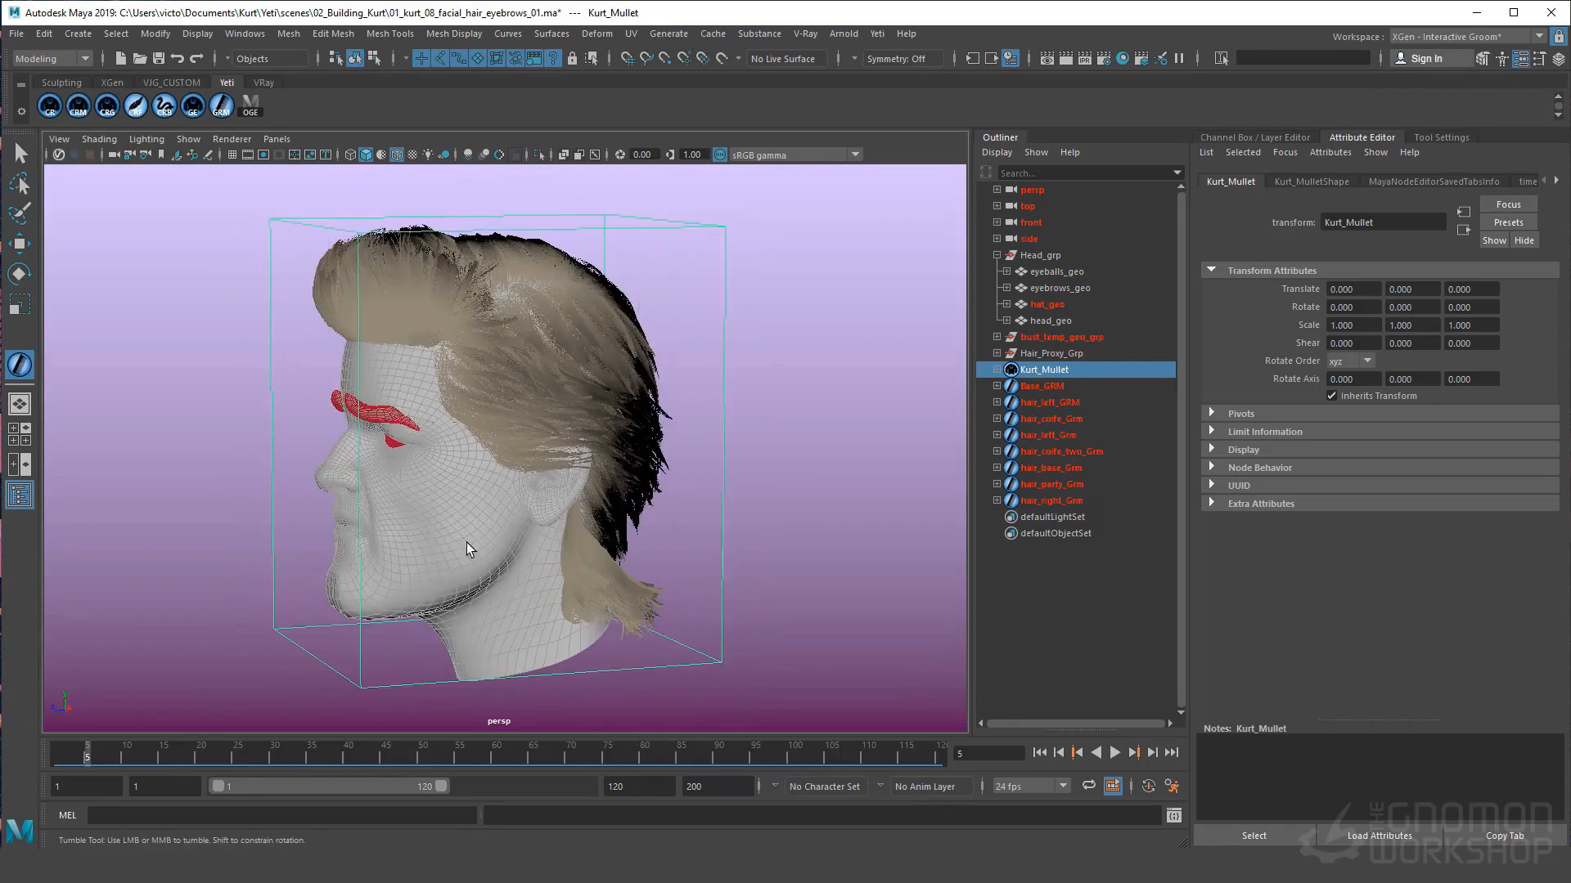
{"action": "left_click_drag", "start_coordinate": [302, 501], "coordinate": [360, 361], "text": "alt"}
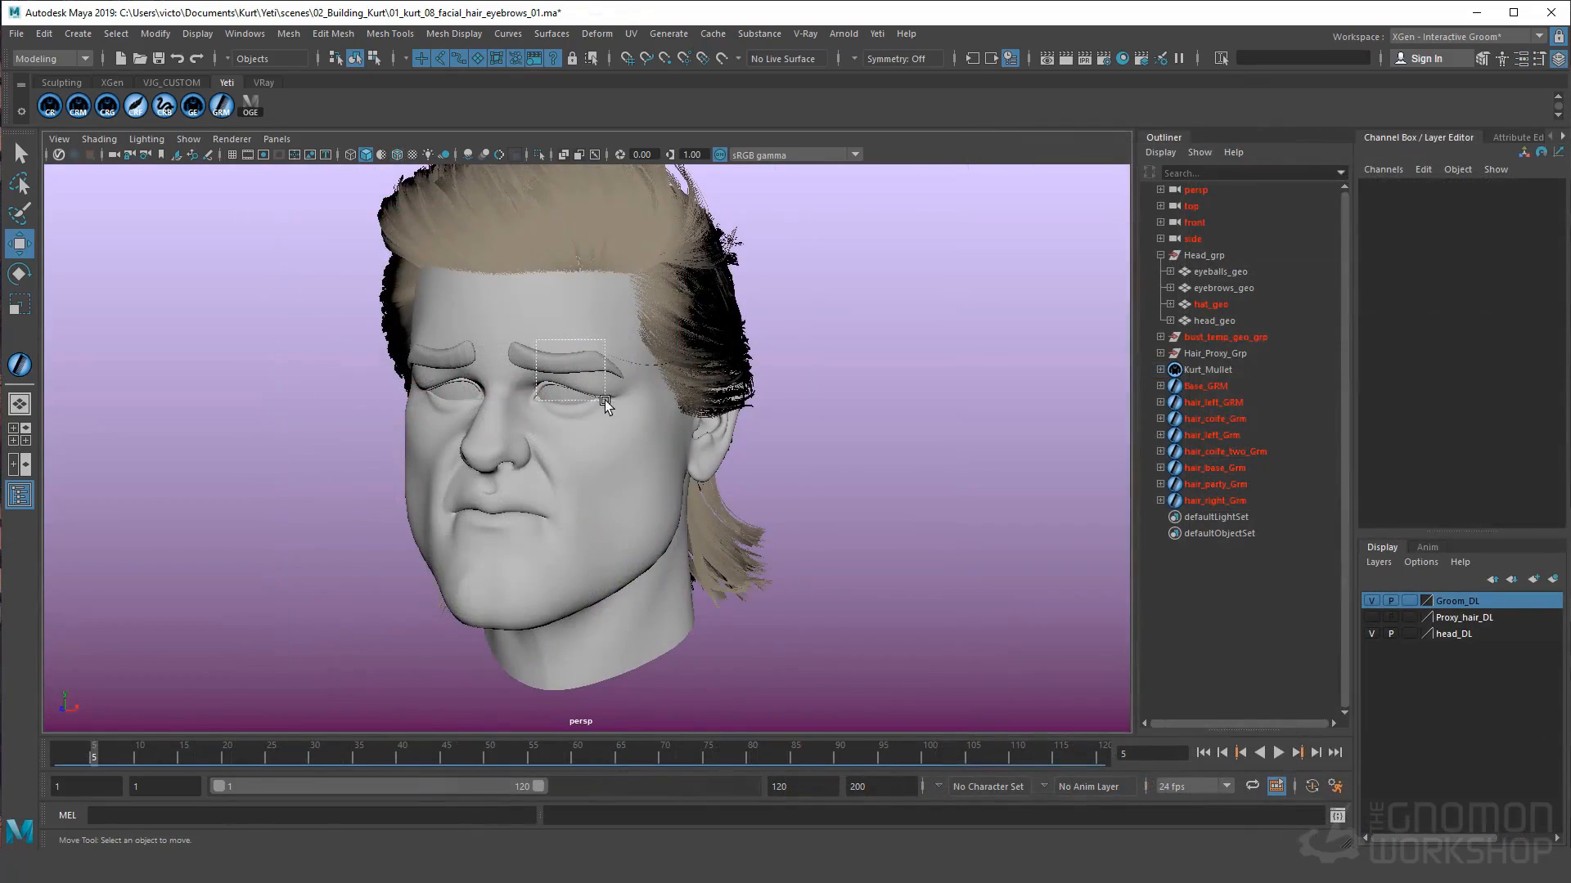
Step: Hide the Kurt_Mullet hair and delete the eyebrows_geo mesh from the head
{"action": "key", "text": "w"}
{"action": "key", "text": "ctrl+h"}
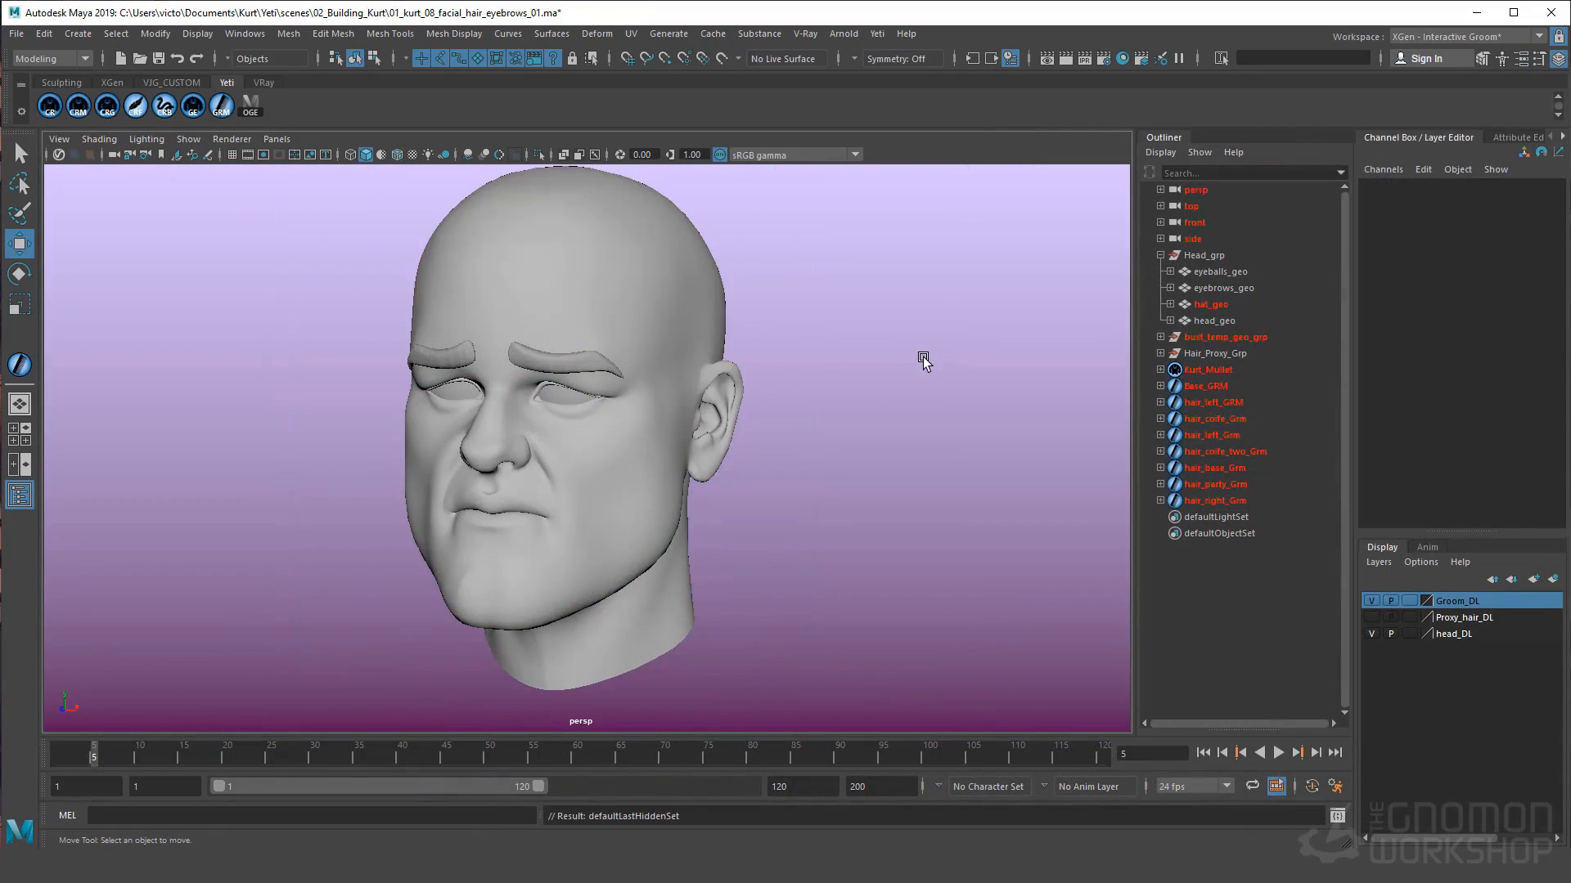
{"action": "left_click", "coordinate": [580, 373]}
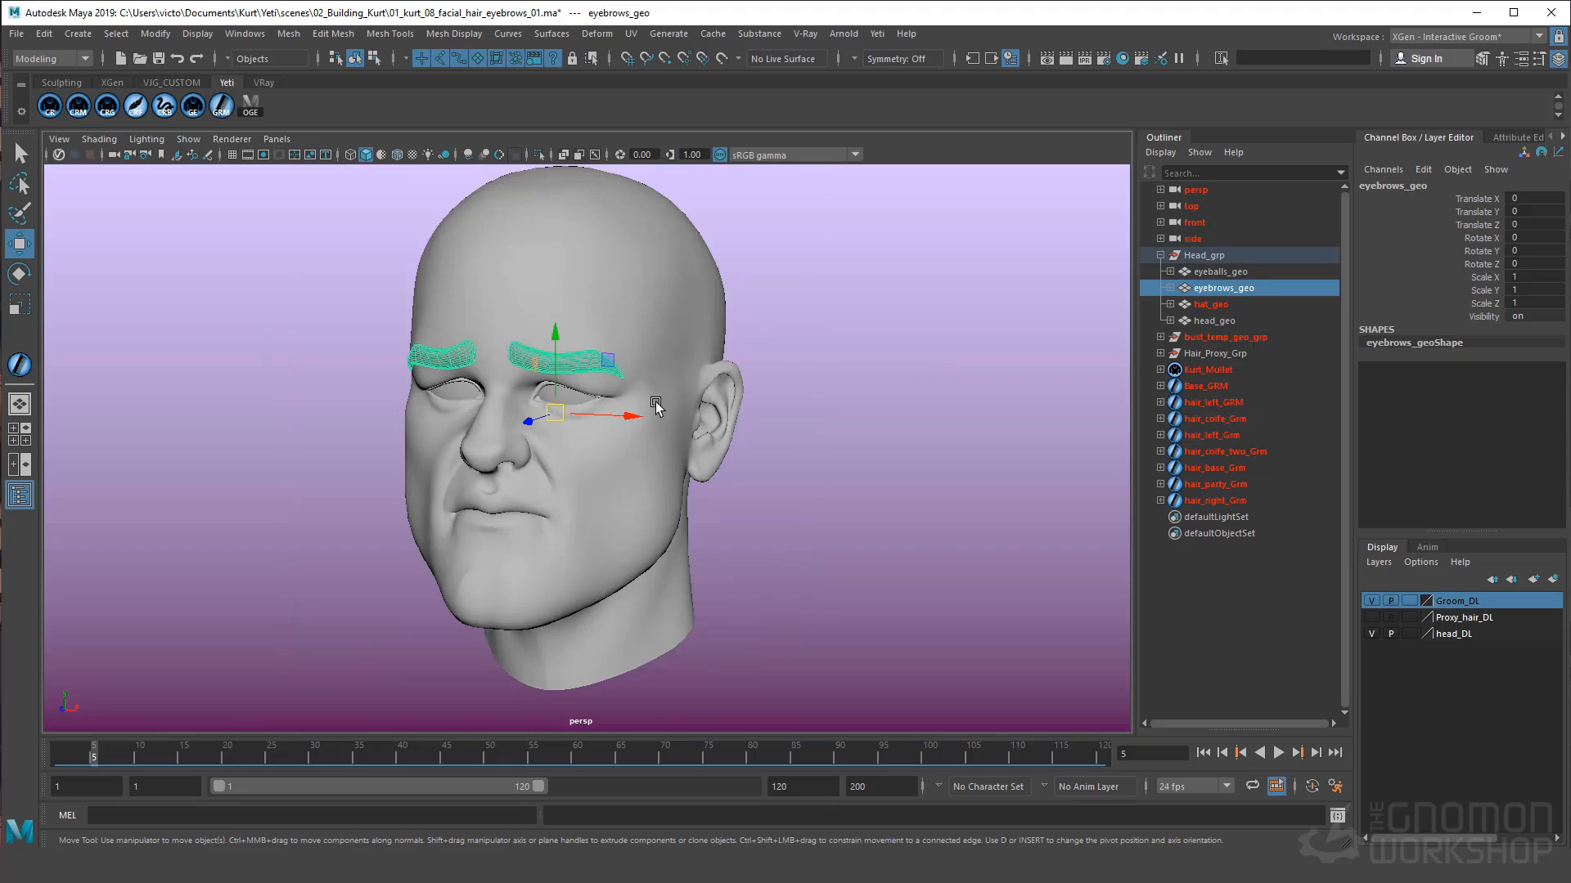
{"action": "key", "text": "Delete"}
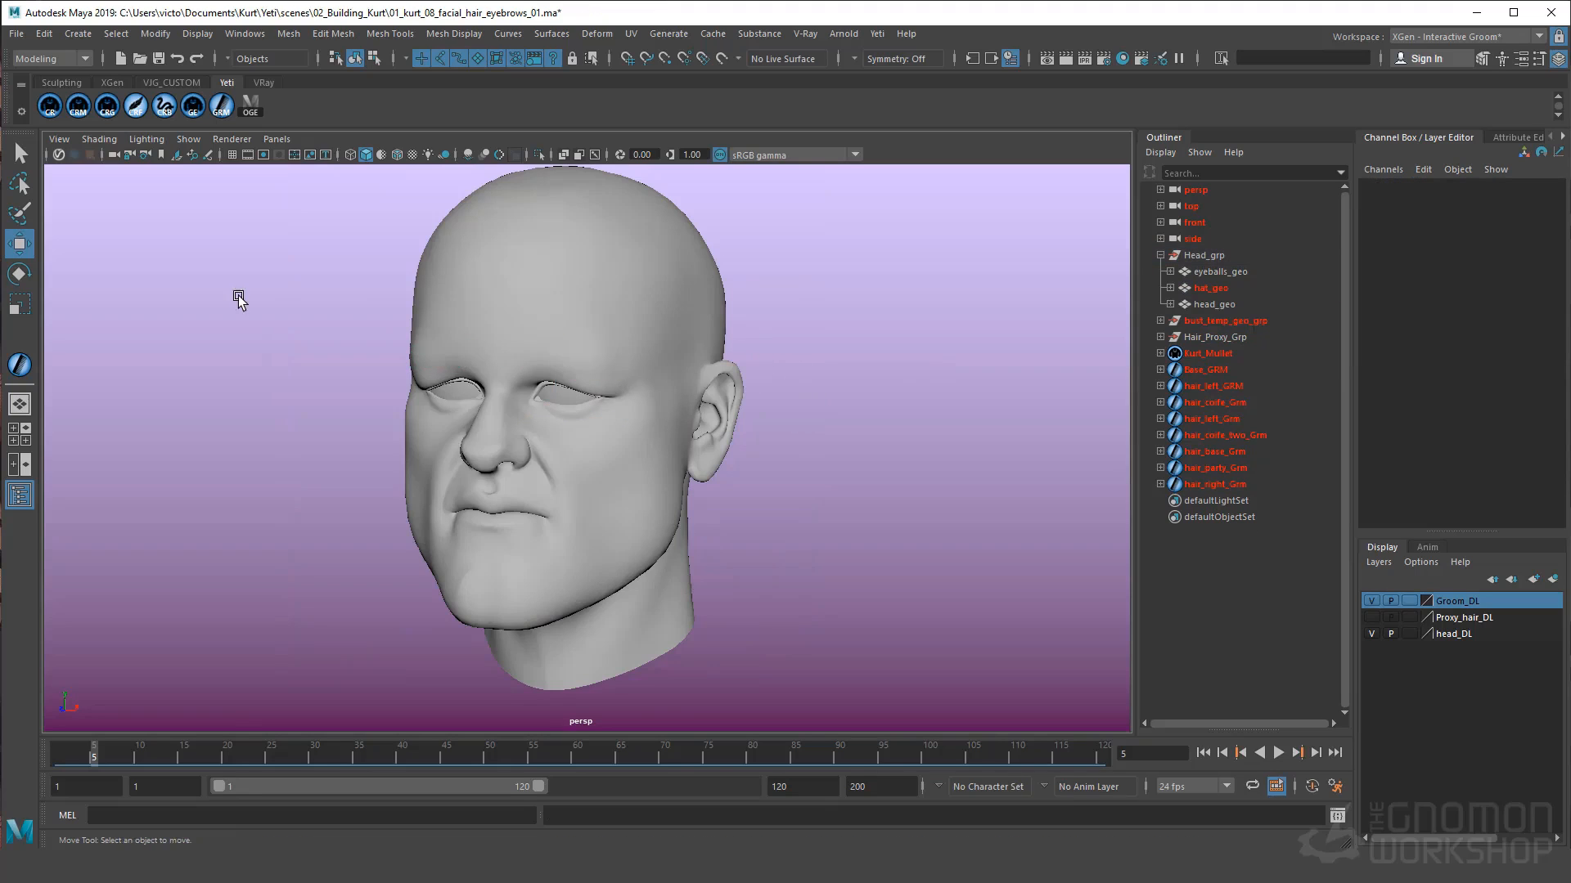
Step: Import the replacement eyebrow mesh from eyebrows.obj into the scene
{"action": "left_click", "coordinate": [16, 37]}
{"action": "left_click", "coordinate": [81, 216]}
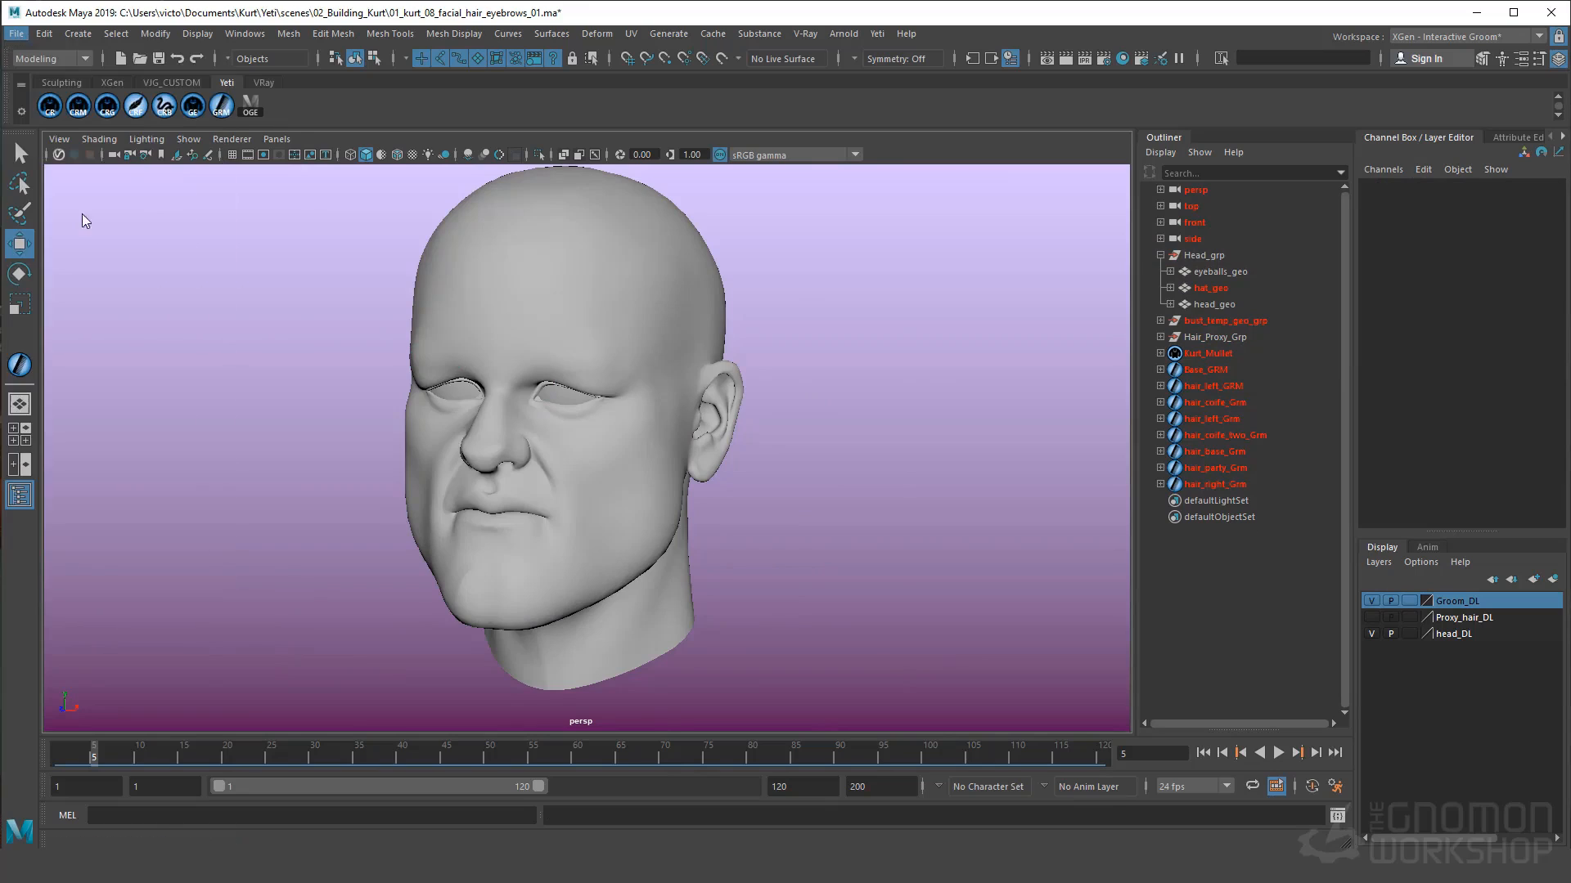
{"action": "double_click", "coordinate": [227, 290]}
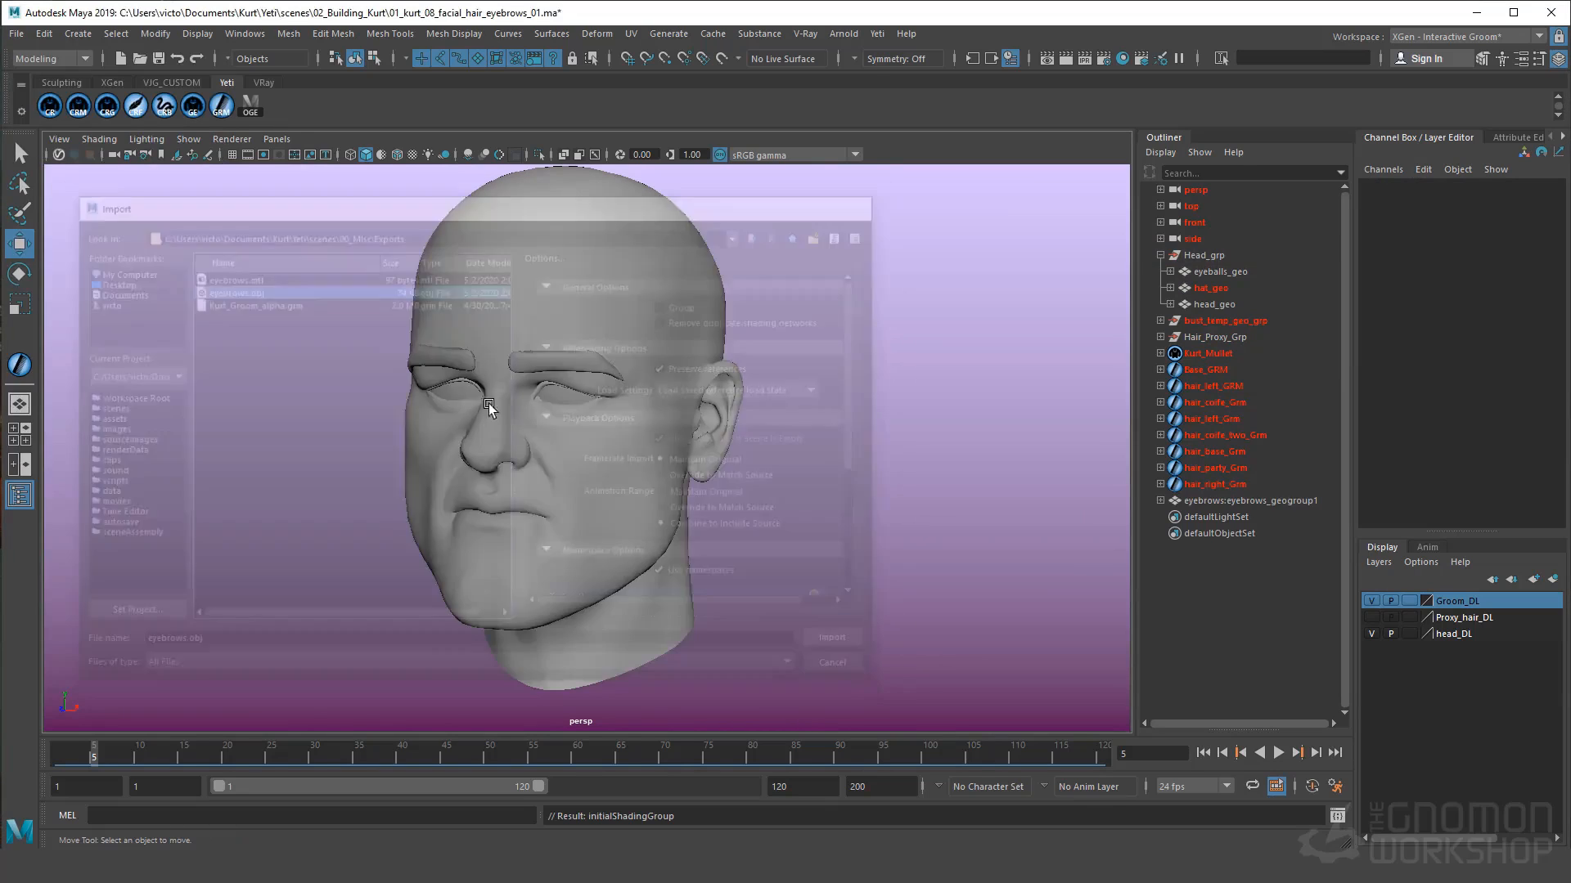
{"action": "left_click", "coordinate": [1020, 427]}
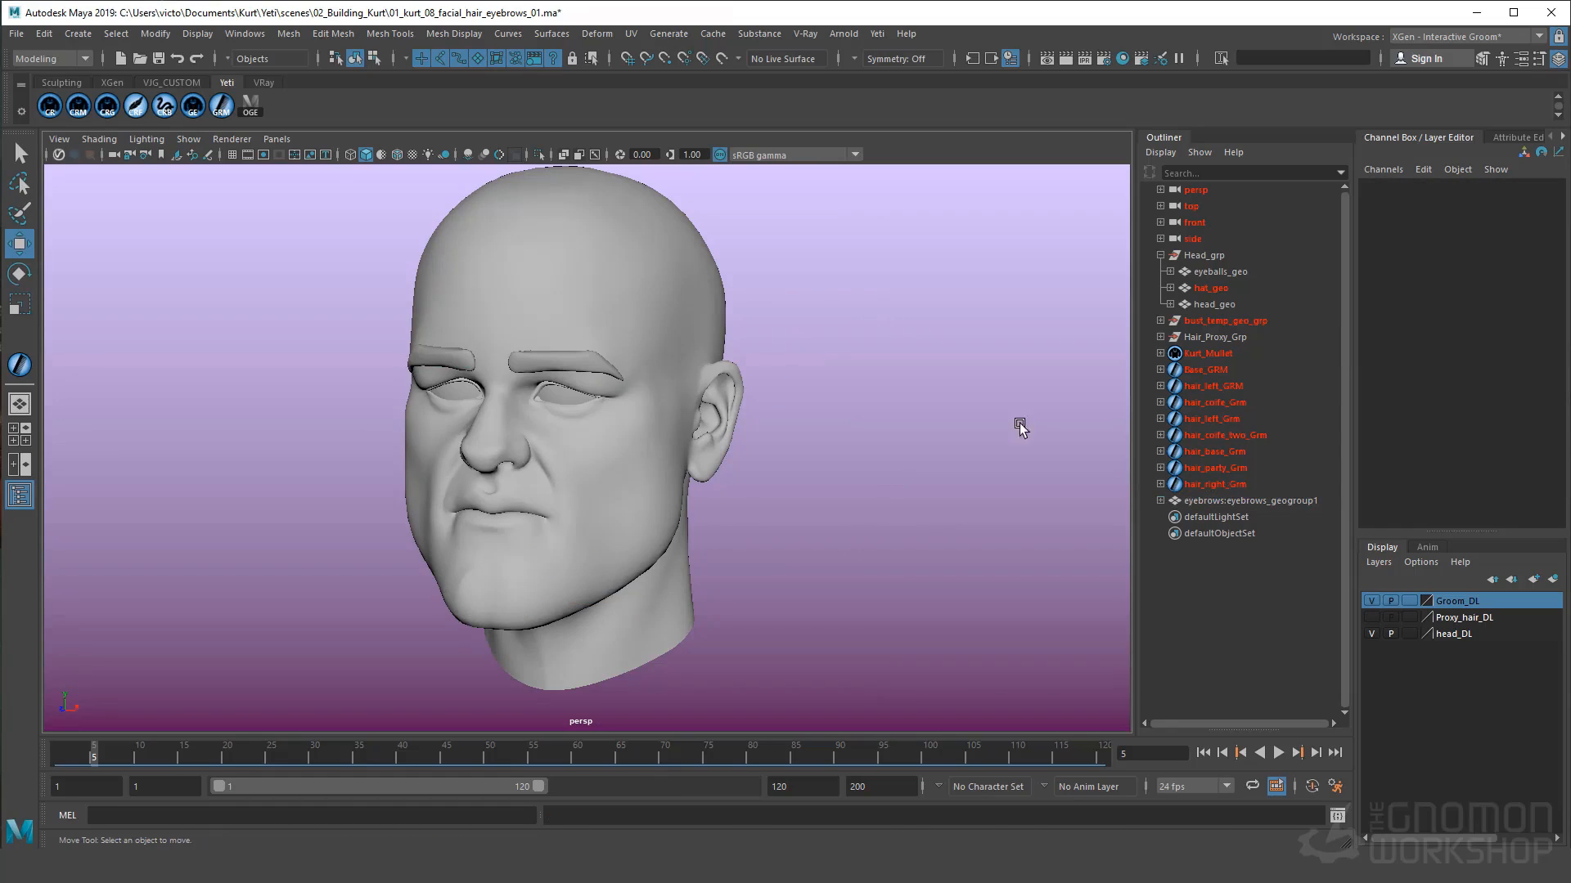
Step: Rename the imported eyebrow mesh to eyebrow_geo and parent it under Head_grp
{"action": "double_click", "coordinate": [1227, 500]}
{"action": "type", "text": "eyebrow_geo"}
{"action": "key", "text": "Return"}
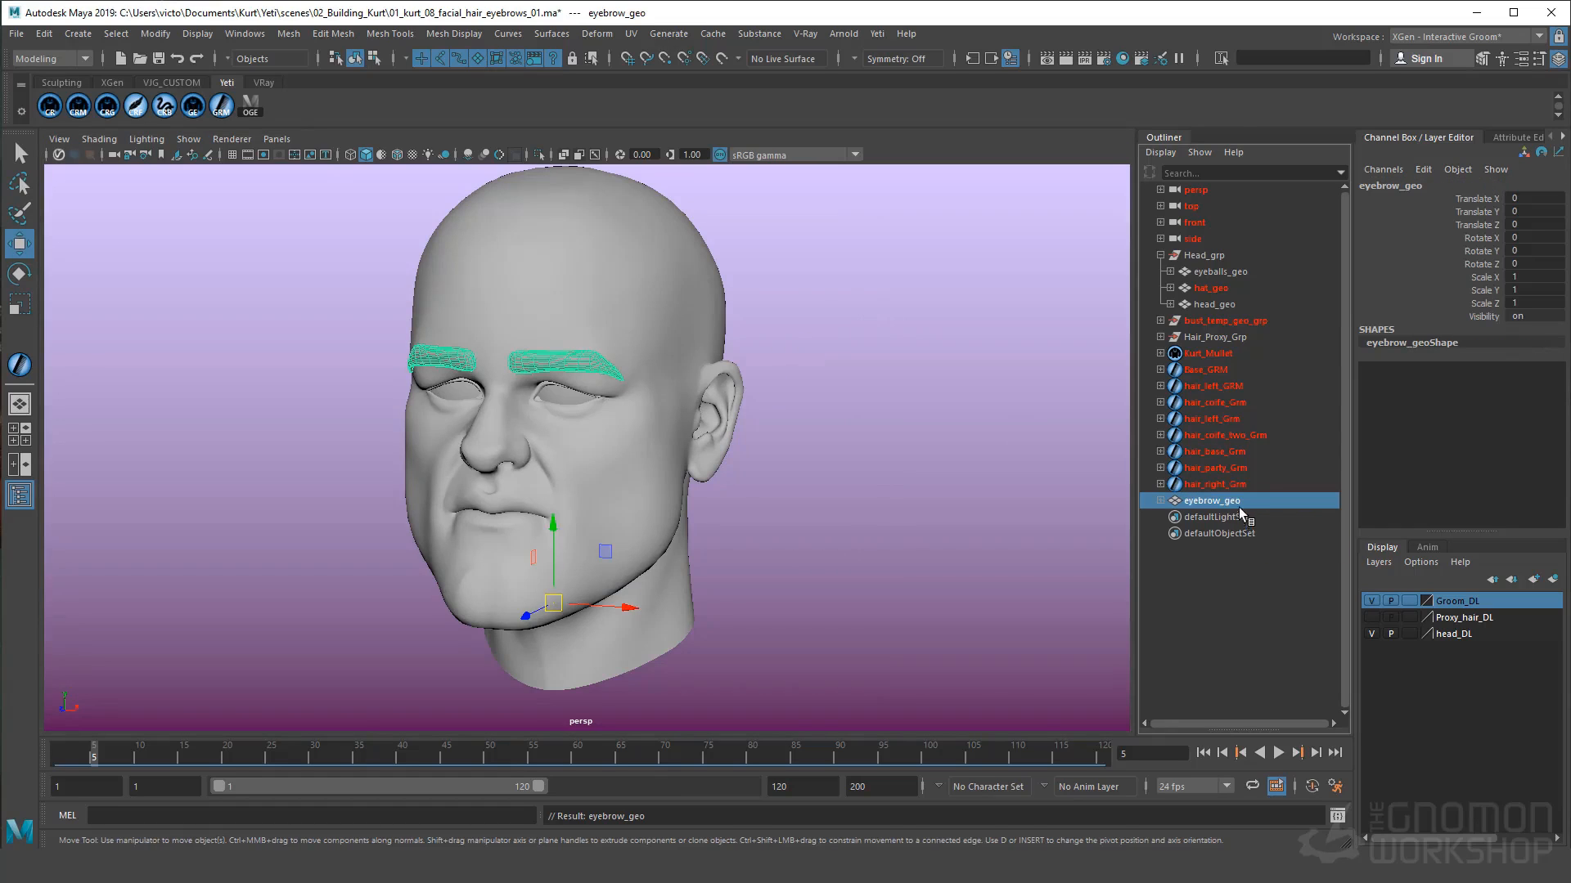
{"action": "left_click_drag", "start_coordinate": [1207, 264], "coordinate": [1208, 265]}
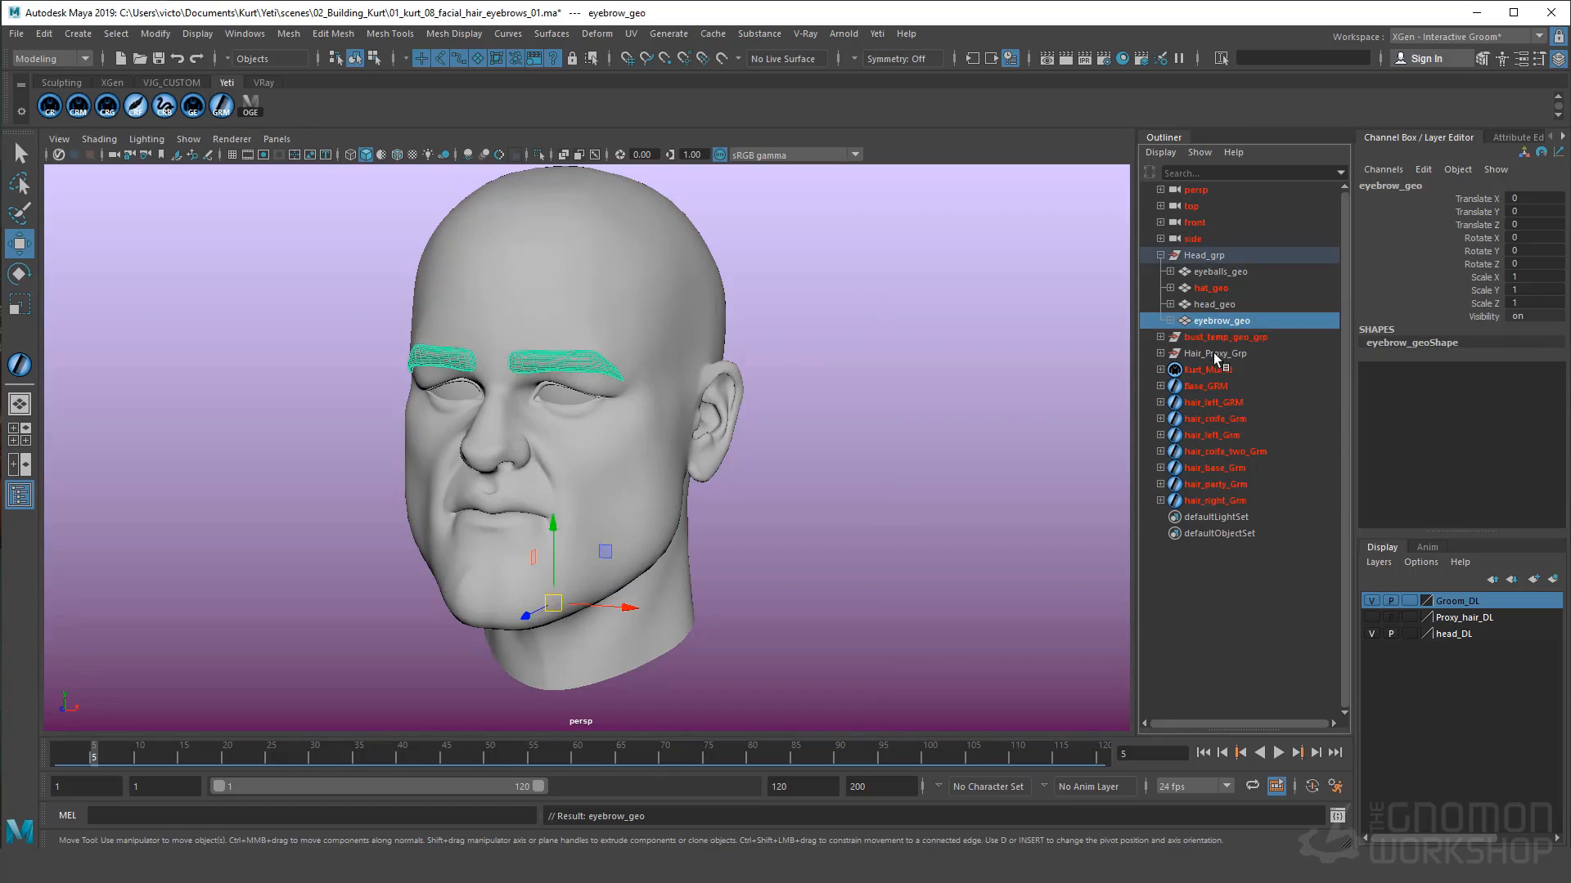
{"action": "left_click", "coordinate": [894, 519]}
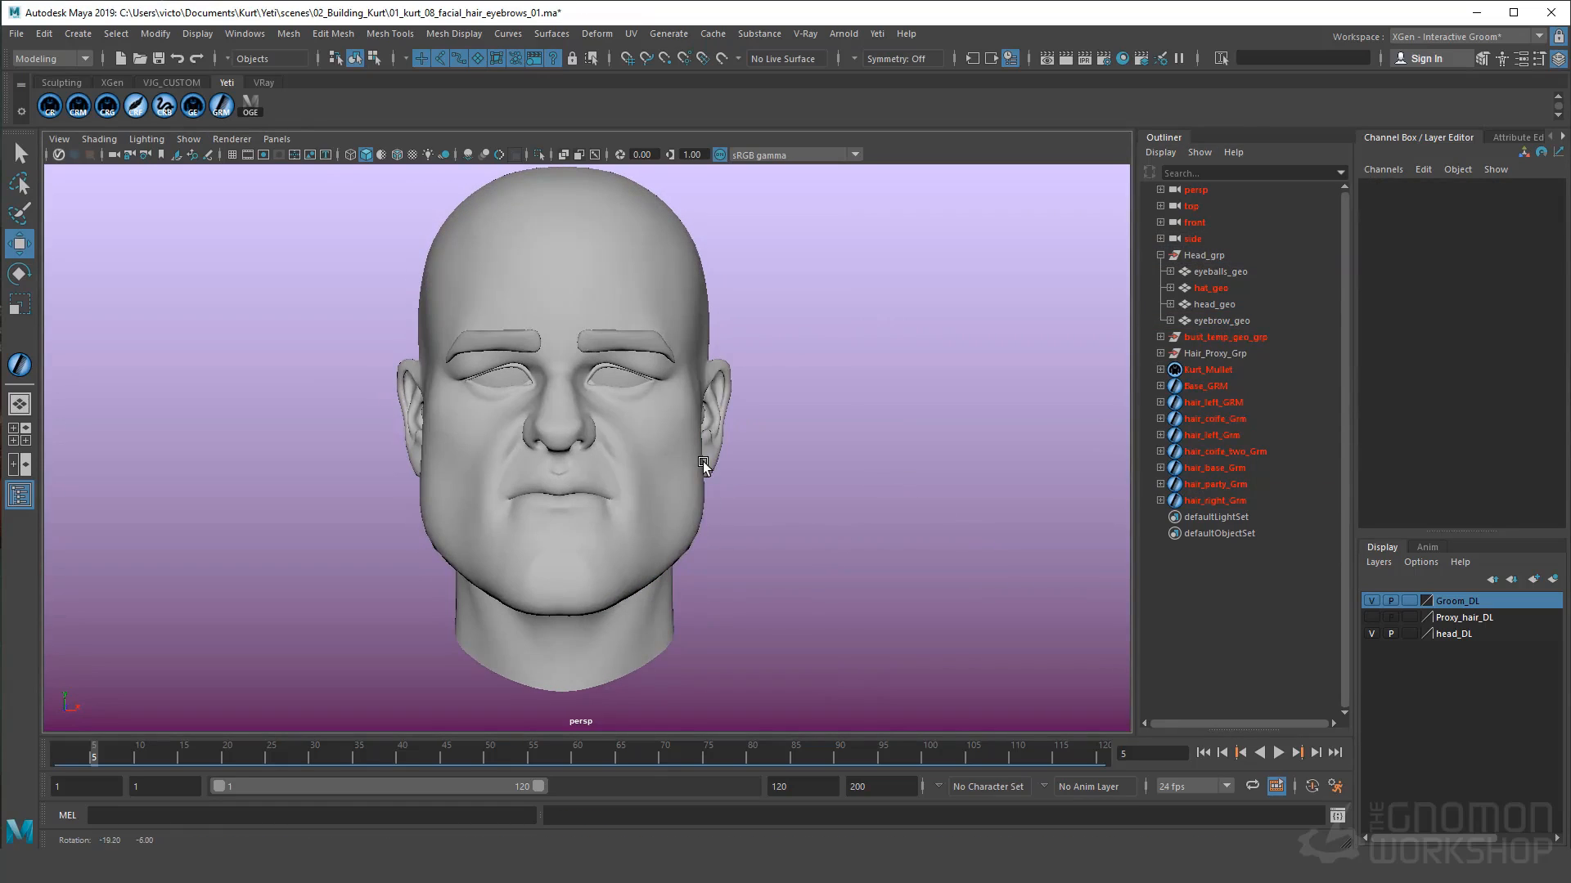